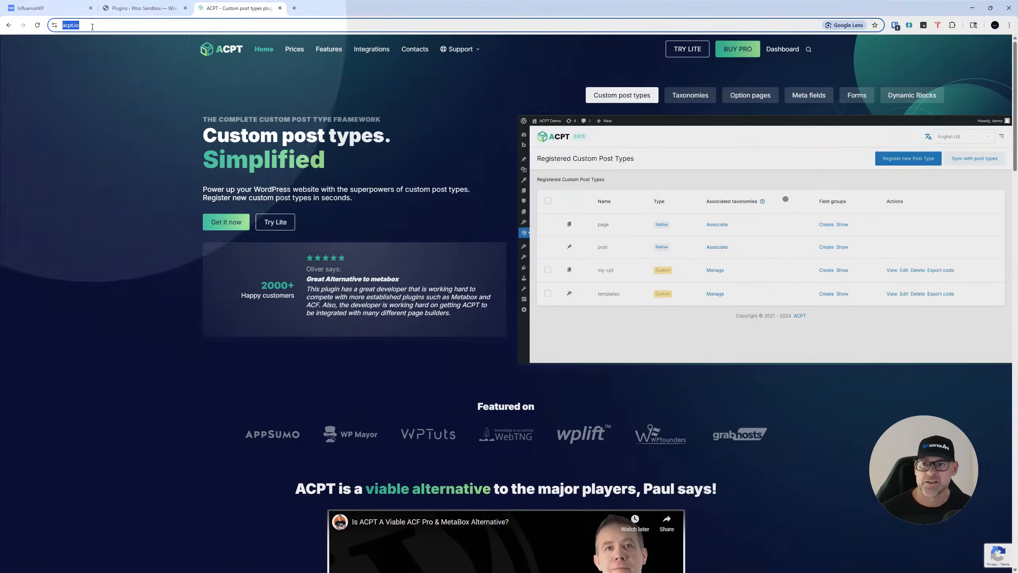
Step: Open the official roadmap from the ACPT homepage footer in a new browser tab
{"action": "left_click", "coordinate": [92, 26]}
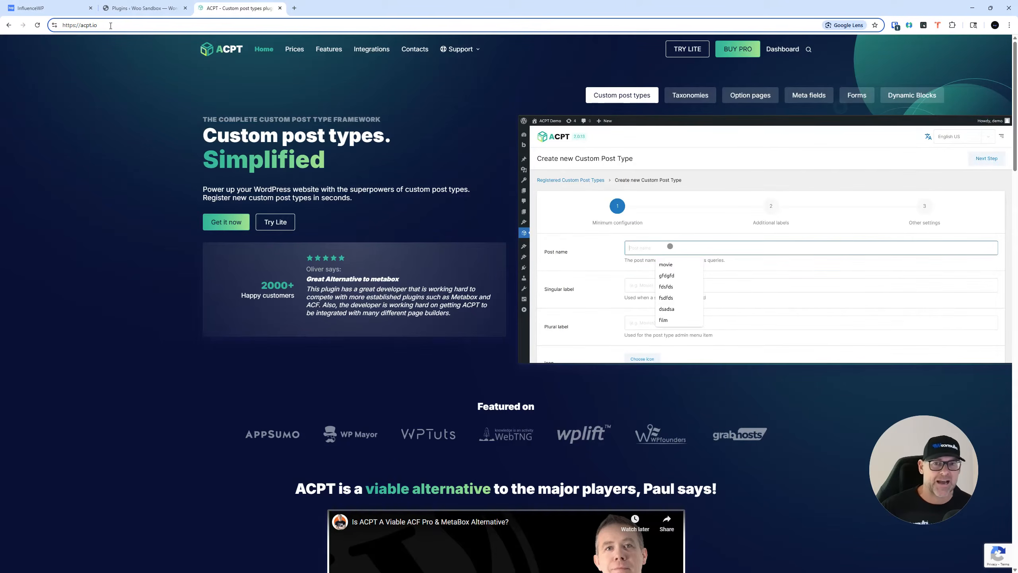
{"action": "scroll", "coordinate": [144, 159], "scroll_direction": "down", "scroll_amount": 12}
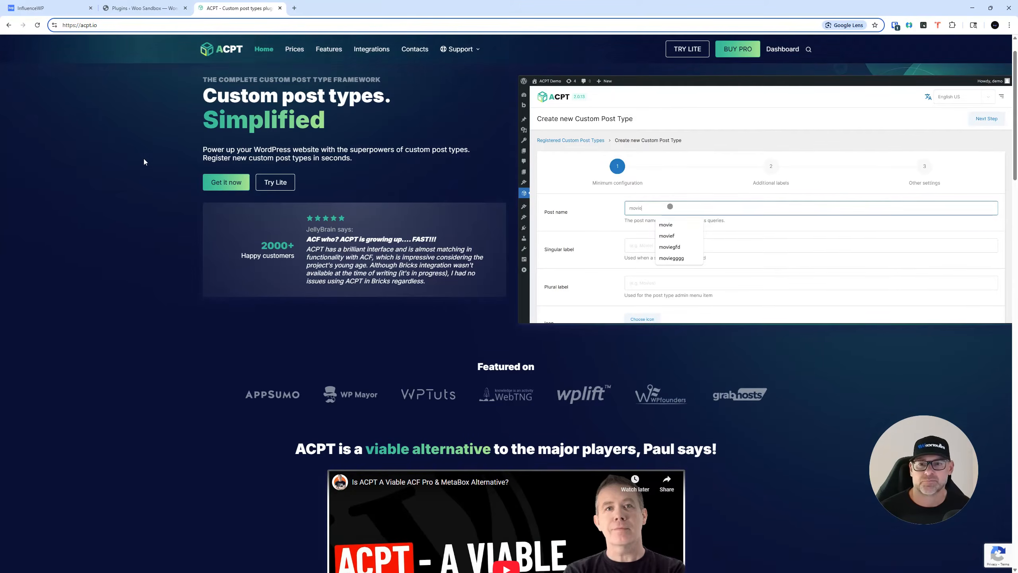
{"action": "scroll", "coordinate": [145, 163], "scroll_direction": "down", "scroll_amount": 15}
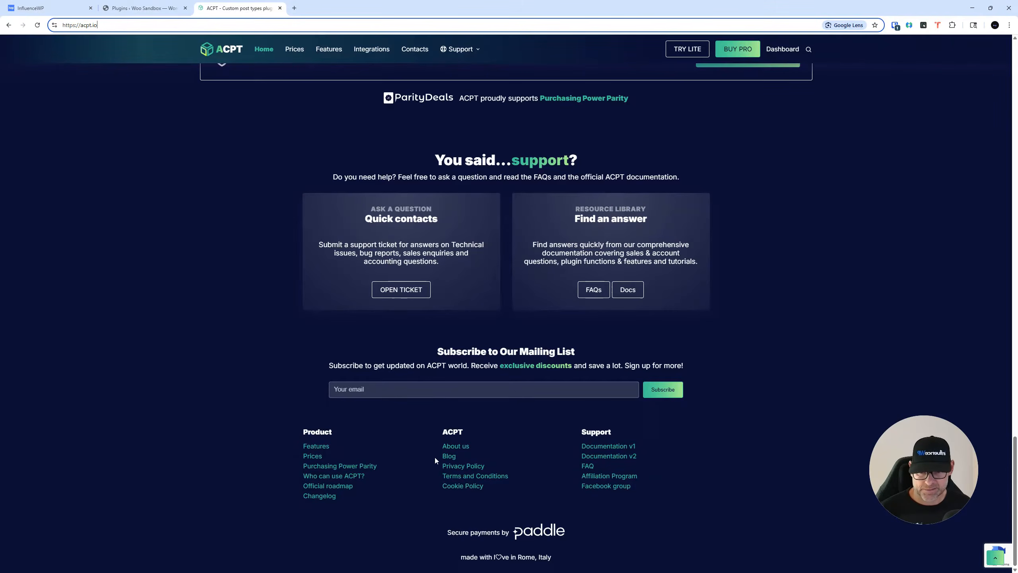
{"action": "left_click", "coordinate": [347, 488]}
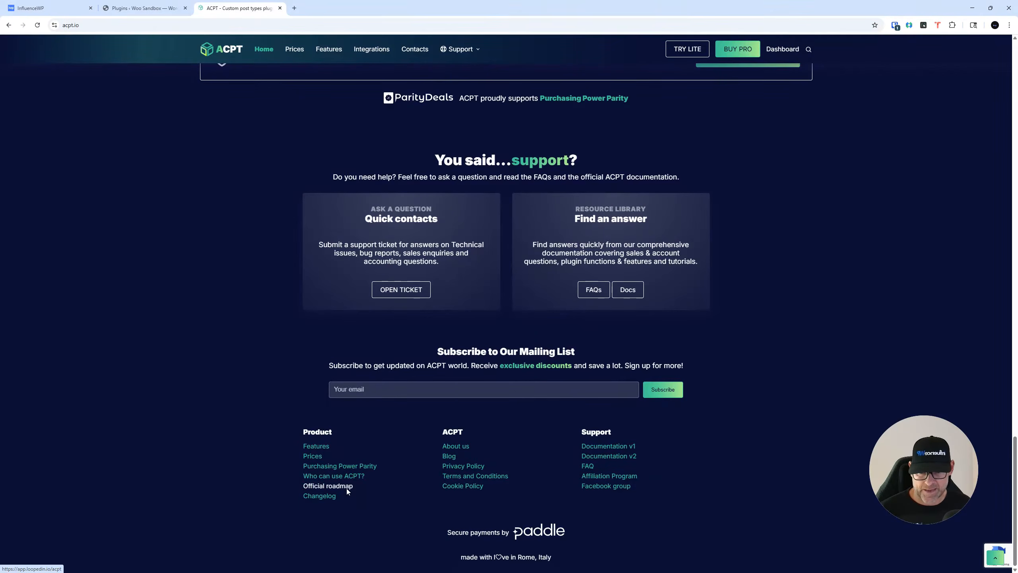
{"action": "right_click", "coordinate": [347, 488]}
{"action": "left_click", "coordinate": [362, 357]}
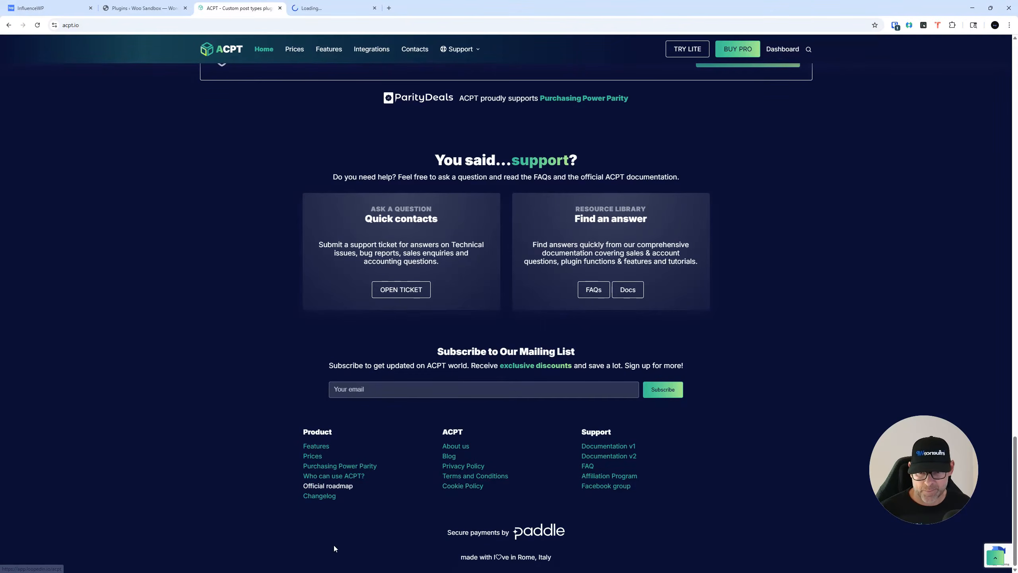
Step: Open the footer's Changelog and About us pages in separate new browser tabs
{"action": "right_click", "coordinate": [330, 498]}
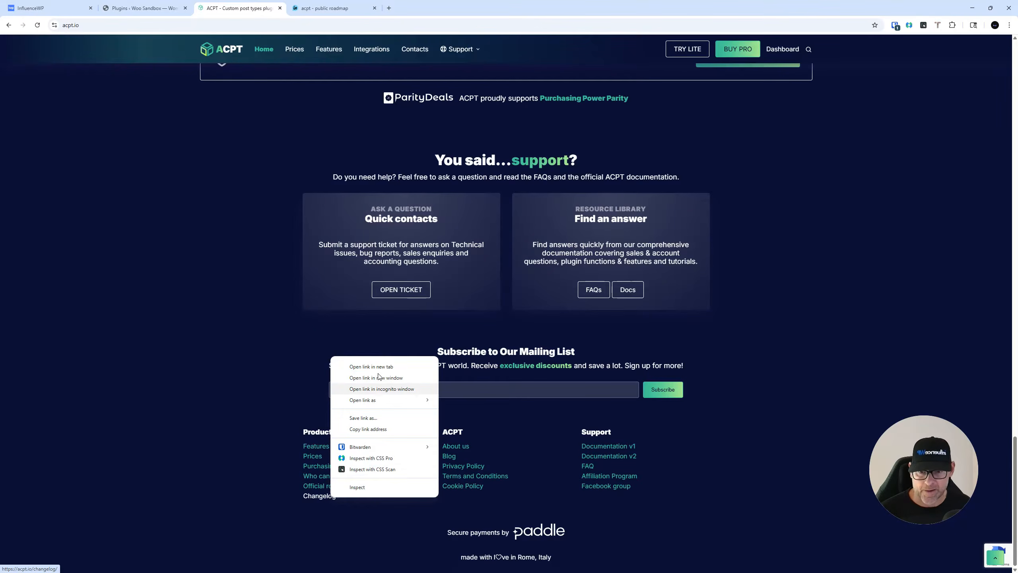
{"action": "left_click", "coordinate": [373, 366]}
{"action": "right_click", "coordinate": [464, 445]}
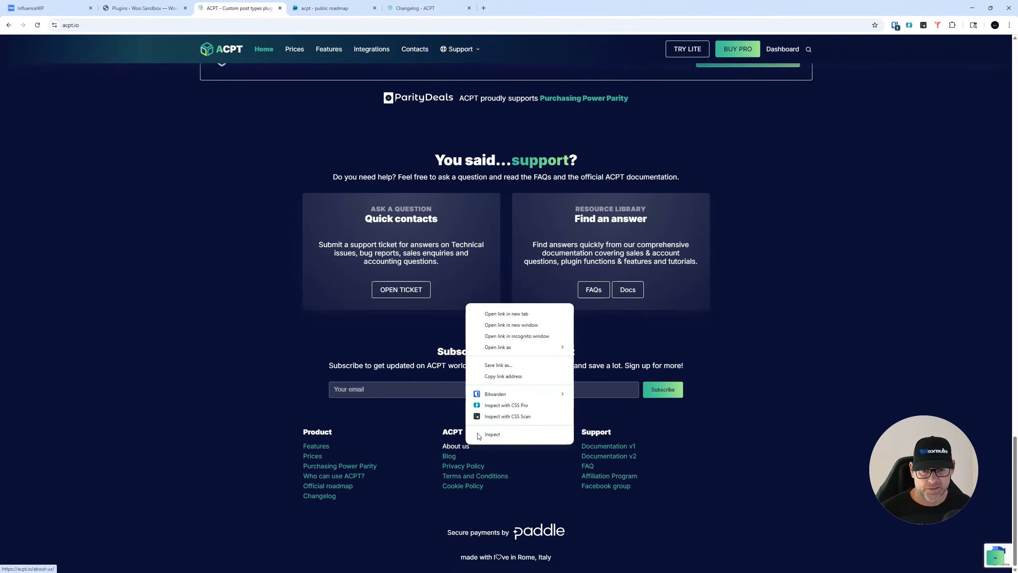
{"action": "left_click", "coordinate": [517, 314]}
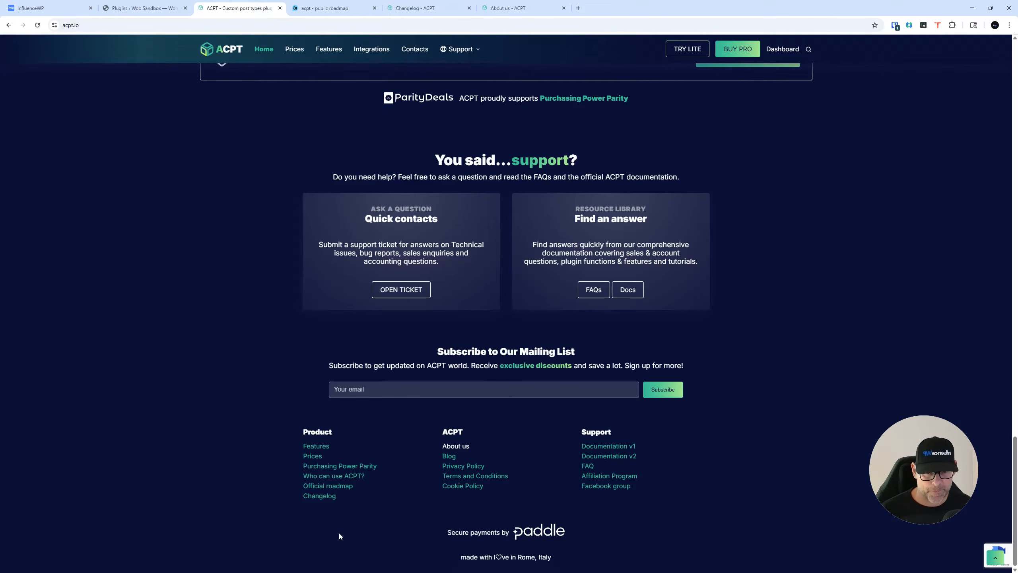
Step: Open the Documentation v2 link from the footer's Support section in a new browser tab
{"action": "left_click", "coordinate": [621, 446]}
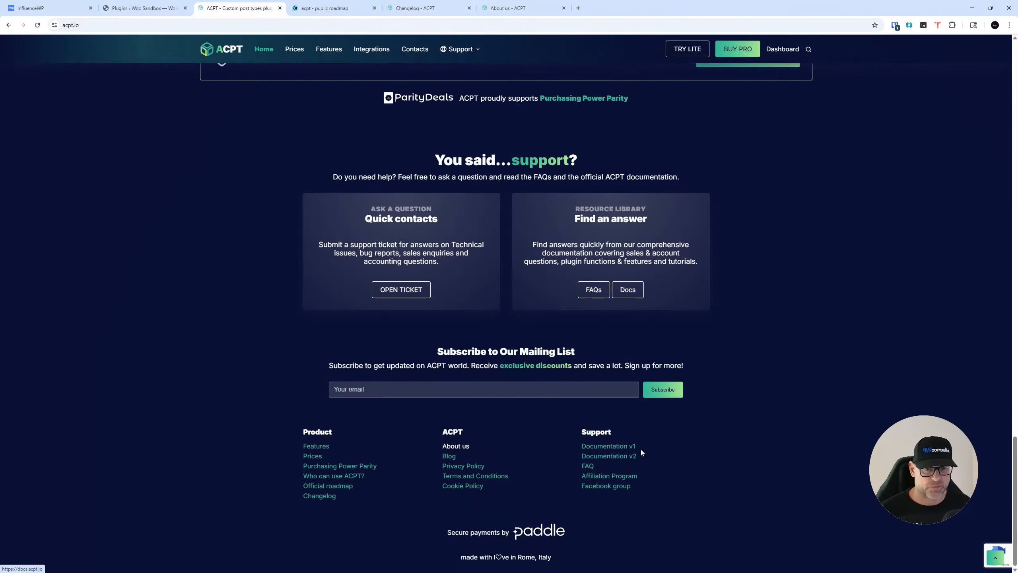
{"action": "right_click", "coordinate": [632, 456]}
{"action": "left_click", "coordinate": [667, 323]}
{"action": "right_click", "coordinate": [618, 480]}
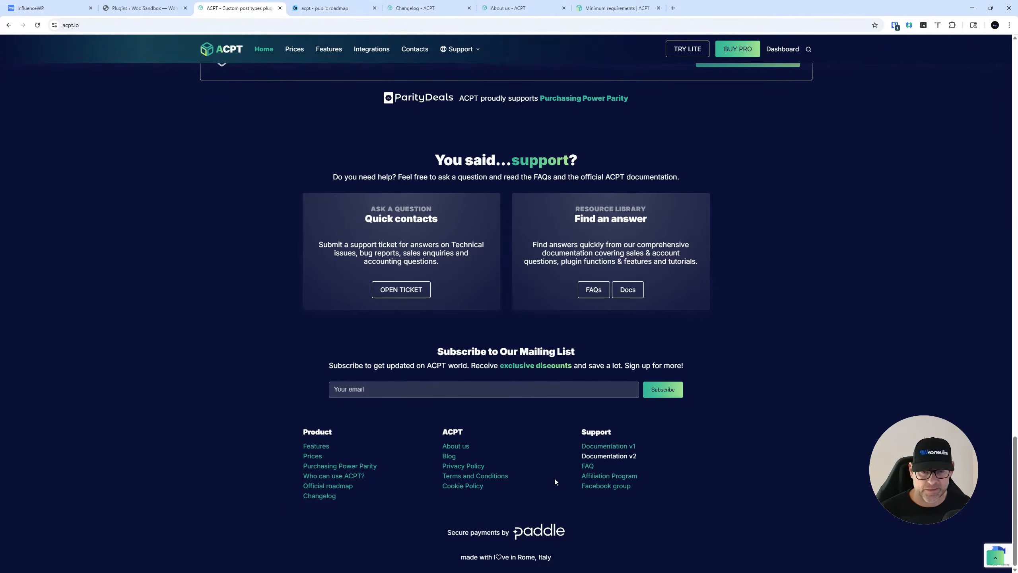
Step: Switch to the ACPT public roadmap and examine its bugs, In progress, Up next and Future columns
{"action": "scroll", "coordinate": [554, 478], "scroll_direction": "up", "scroll_amount": 1}
{"action": "scroll", "coordinate": [347, 434], "scroll_direction": "up", "scroll_amount": 15}
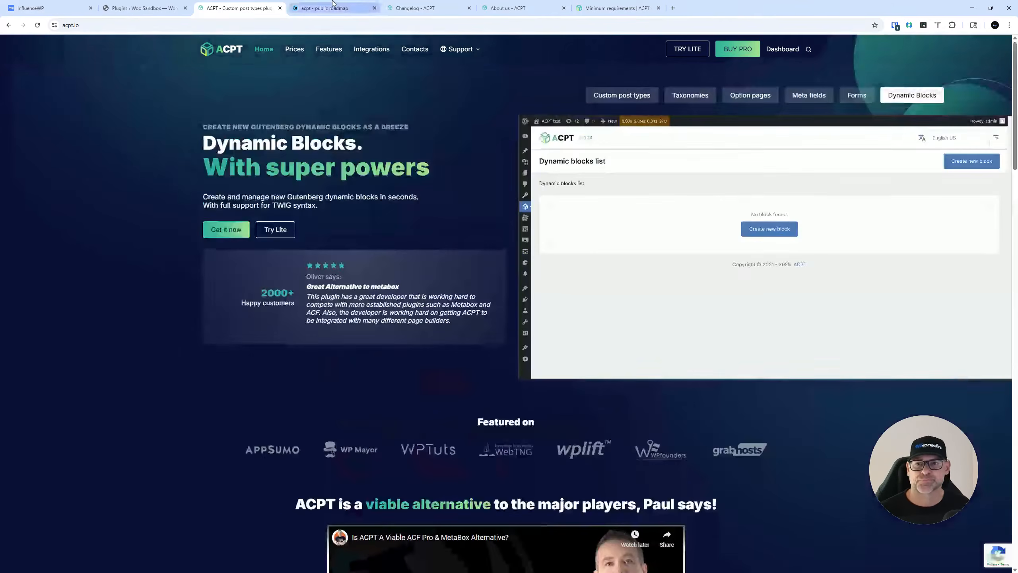
{"action": "left_click", "coordinate": [331, 3]}
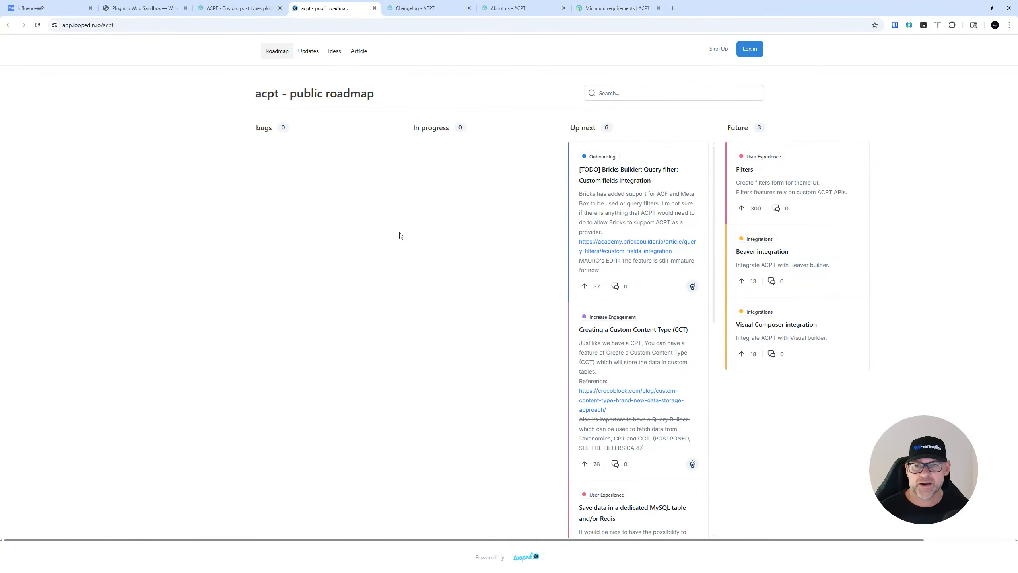
{"action": "scroll", "coordinate": [593, 305], "scroll_direction": "down", "scroll_amount": 1}
{"action": "scroll", "coordinate": [628, 286], "scroll_direction": "down", "scroll_amount": 5}
{"action": "scroll", "coordinate": [630, 286], "scroll_direction": "up", "scroll_amount": 5}
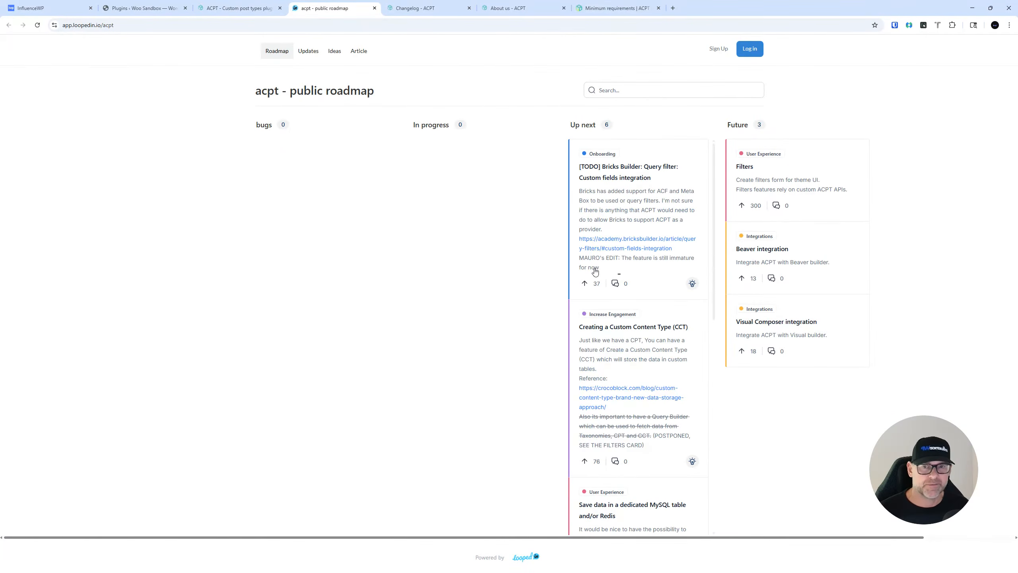
{"action": "key", "text": "ctrl"}
{"action": "key", "text": "ctrl"}
{"action": "scroll", "coordinate": [634, 361], "scroll_direction": "down", "scroll_amount": 5}
{"action": "scroll", "coordinate": [636, 373], "scroll_direction": "up", "scroll_amount": 5}
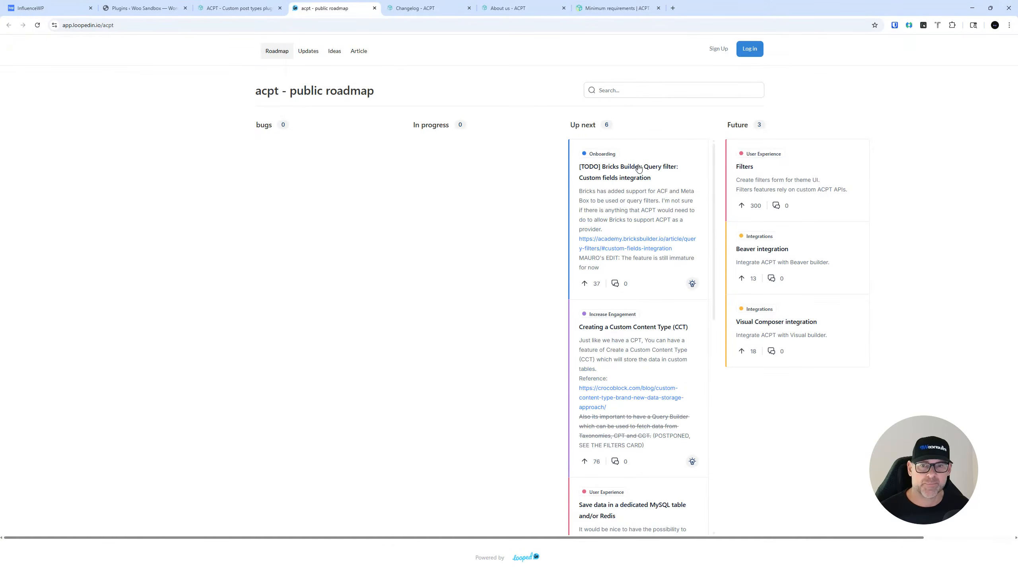
{"action": "key", "text": "ctrl"}
{"action": "key", "text": "ctrl"}
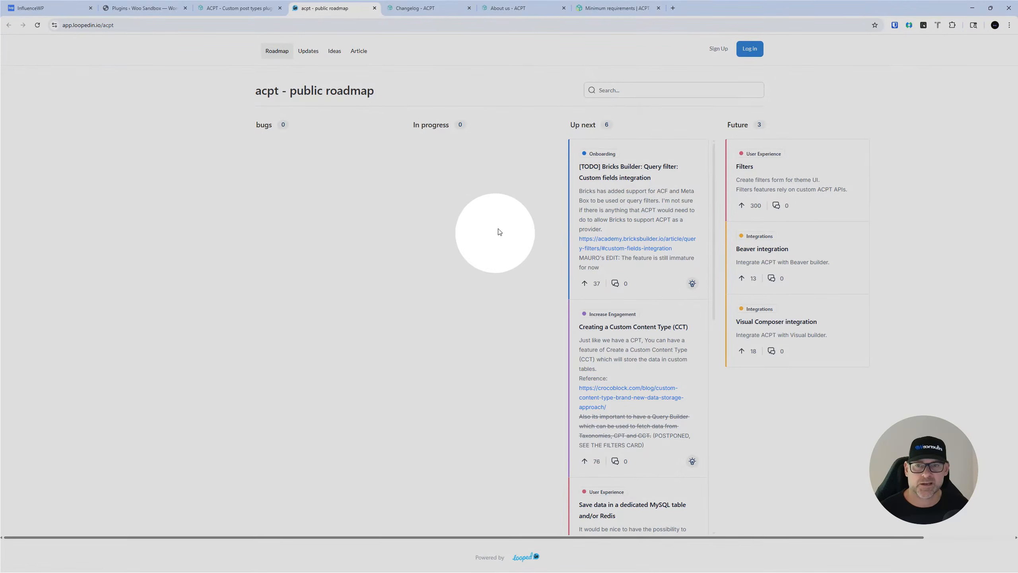
{"action": "key", "text": "ctrl"}
{"action": "key", "text": "ctrl"}
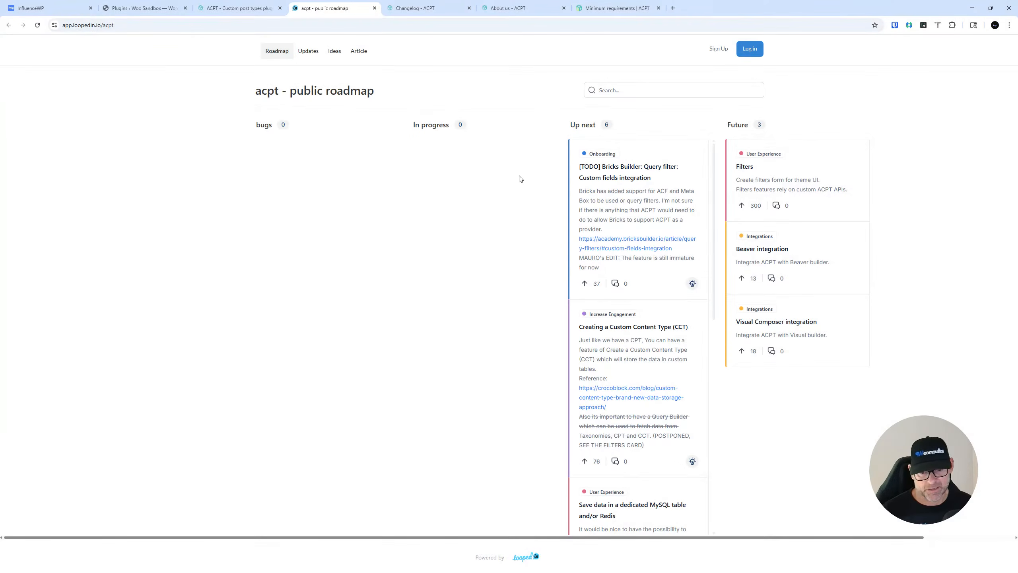
Step: Review the most recent version entries in the ACPT changelog and close the changelog page
{"action": "left_click", "coordinate": [434, 4]}
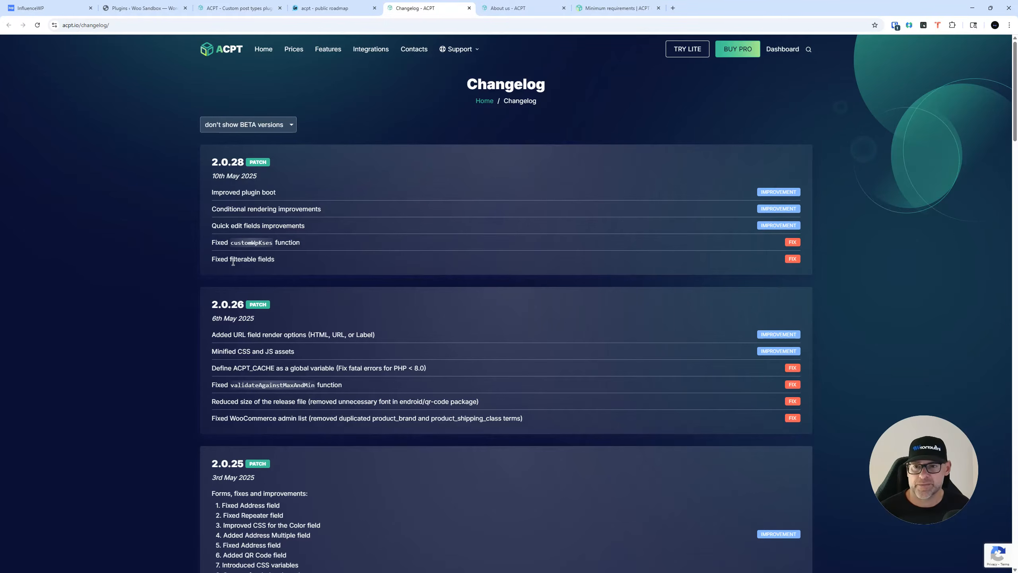
{"action": "key", "text": "ctrl"}
{"action": "key", "text": "ctrl"}
{"action": "key", "text": "ctrl"}
{"action": "key", "text": "ctrl"}
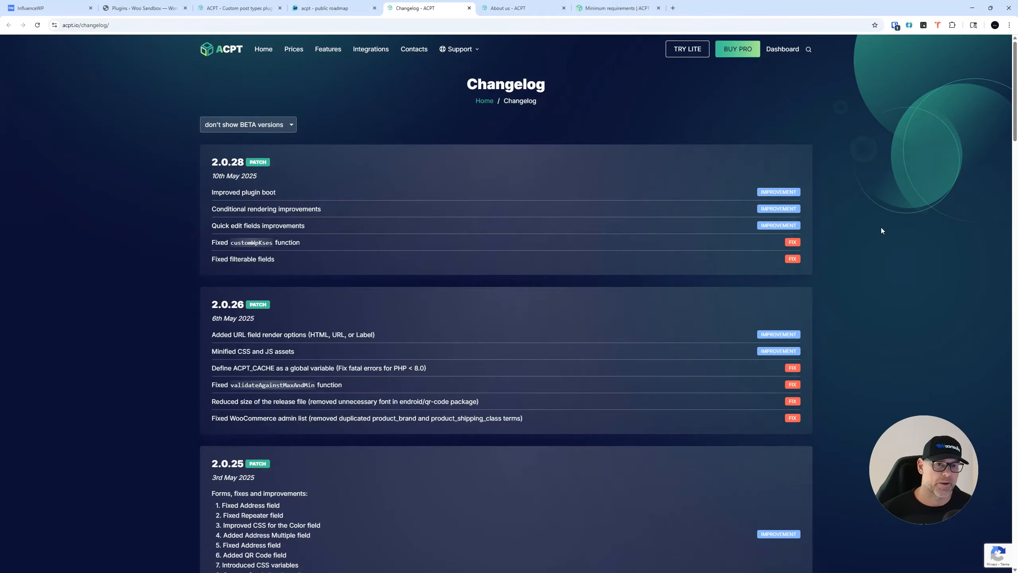
{"action": "left_click", "coordinate": [469, 8]}
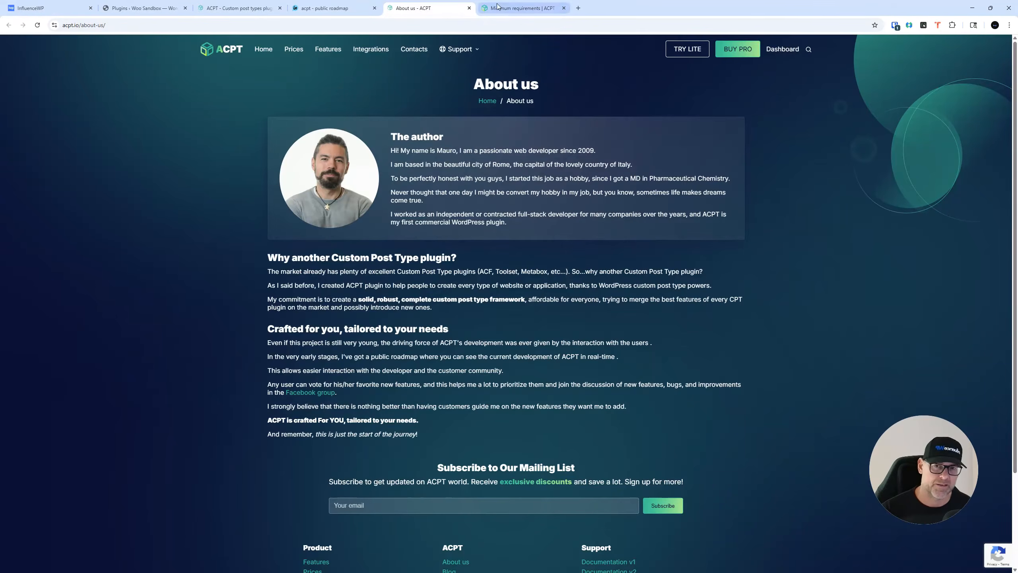
Step: Switch to the ACPT v2 documentation and view its Download the plugin, Install ACPT and Managing your license pages
{"action": "left_click", "coordinate": [512, 4]}
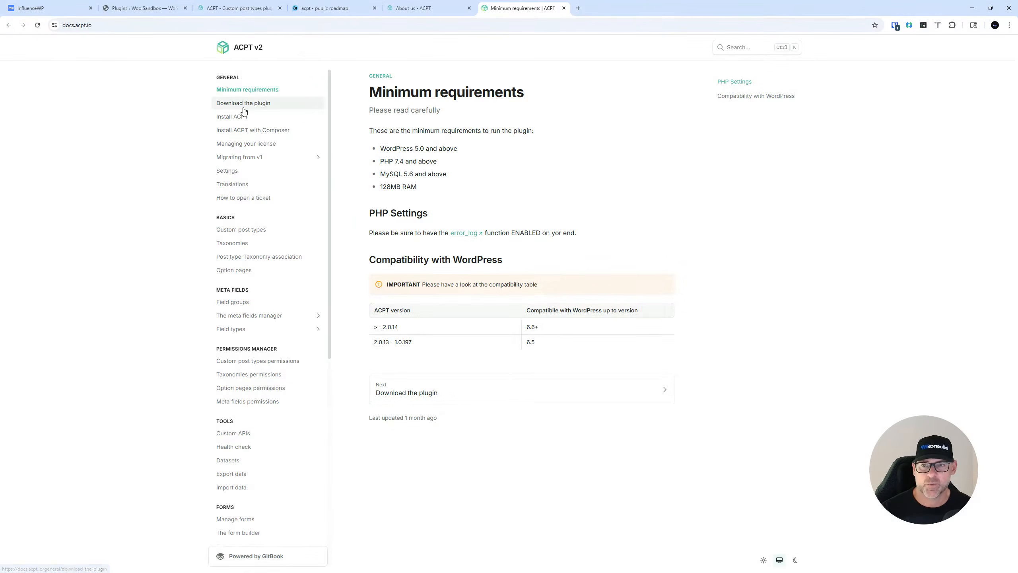
{"action": "left_click", "coordinate": [242, 104]}
{"action": "left_click", "coordinate": [241, 117]}
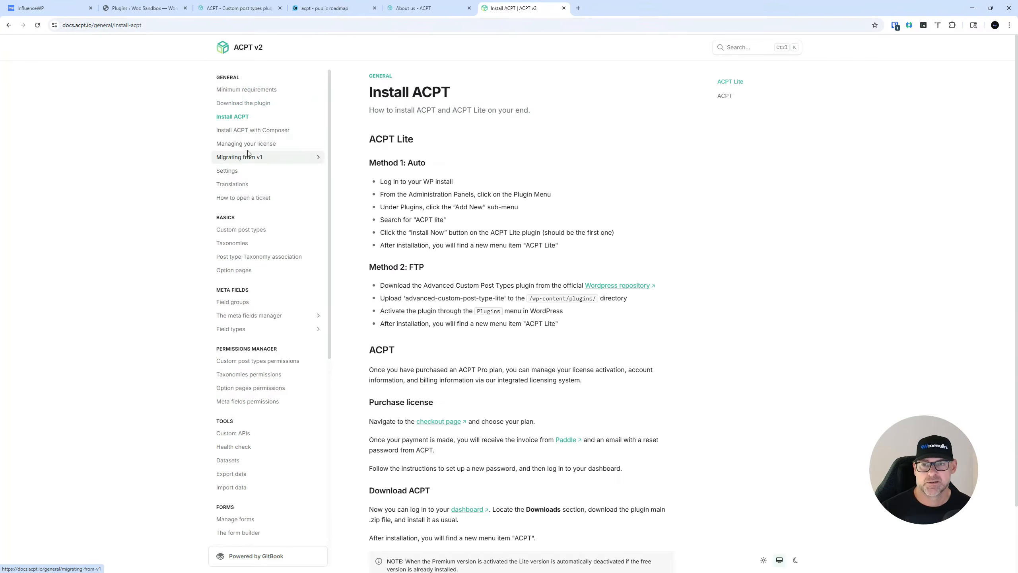
{"action": "left_click", "coordinate": [248, 146]}
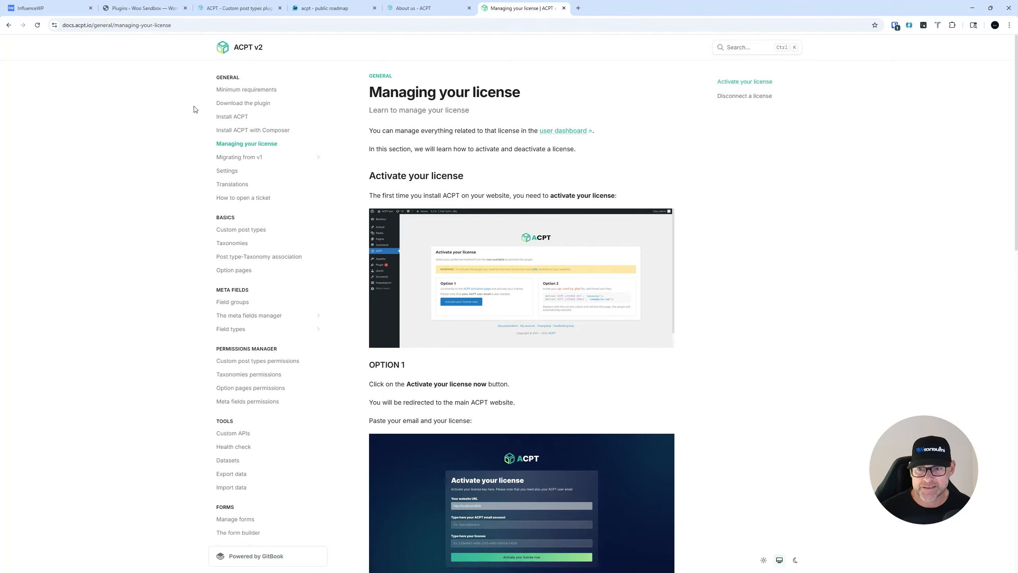
Step: Look through the documentation's table of contents, from the General topics down to the Integrations section
{"action": "scroll", "coordinate": [256, 202], "scroll_direction": "down", "scroll_amount": 1}
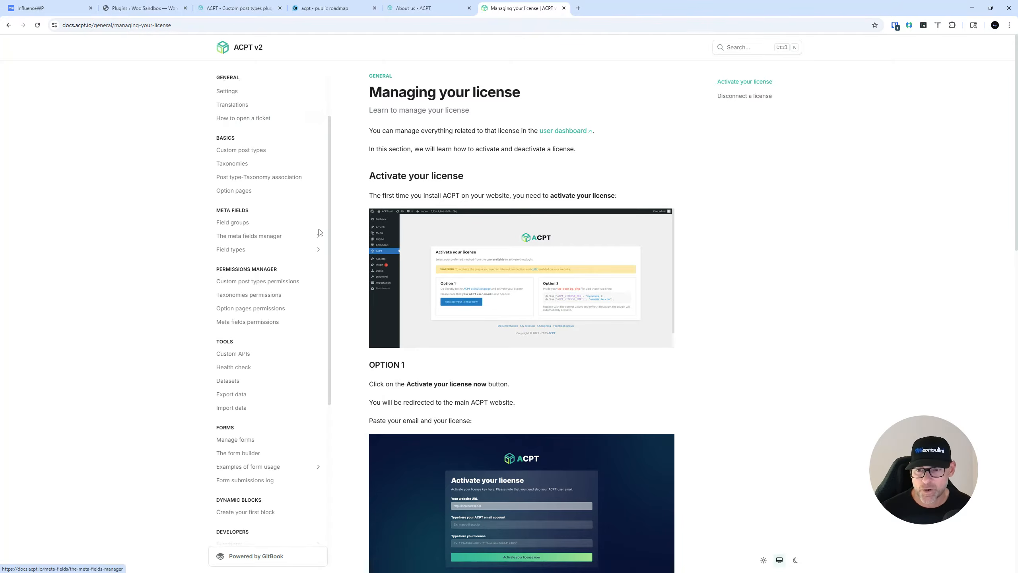
{"action": "scroll", "coordinate": [296, 239], "scroll_direction": "down", "scroll_amount": 5}
{"action": "scroll", "coordinate": [295, 239], "scroll_direction": "down", "scroll_amount": 2}
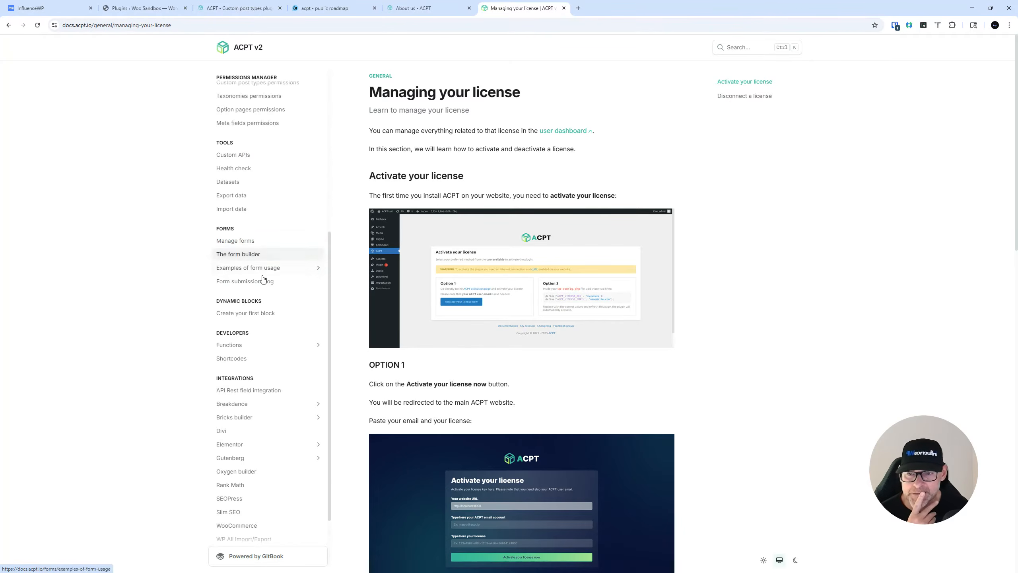
{"action": "scroll", "coordinate": [258, 313], "scroll_direction": "down", "scroll_amount": 5}
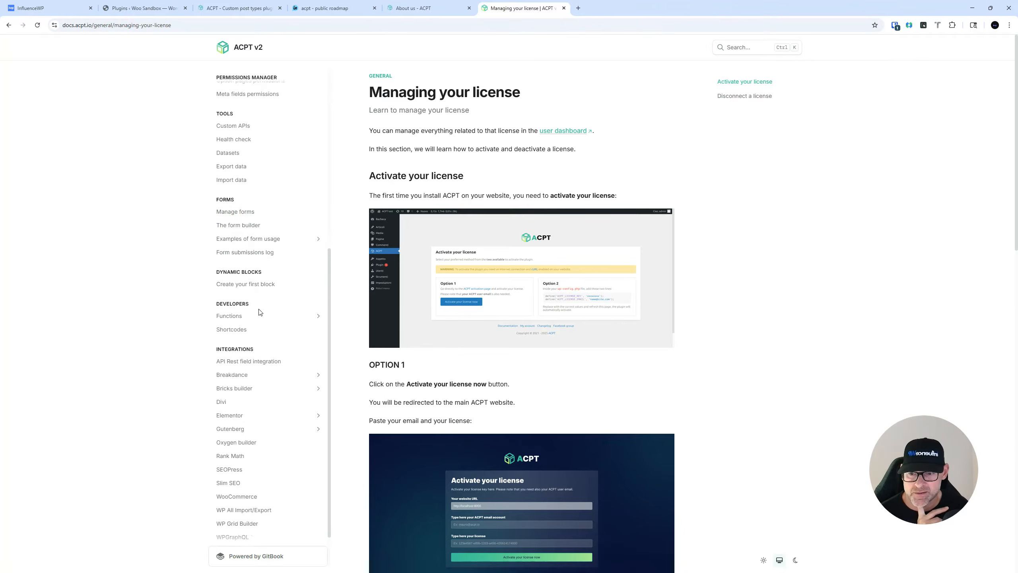
{"action": "scroll", "coordinate": [253, 446], "scroll_direction": "up", "scroll_amount": 10}
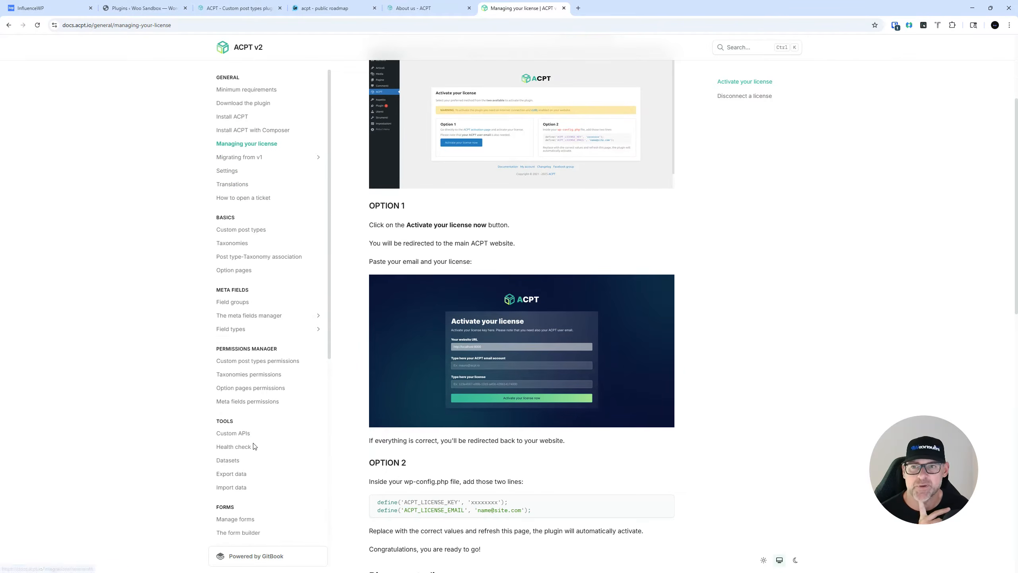
{"action": "scroll", "coordinate": [284, 256], "scroll_direction": "up", "scroll_amount": 4}
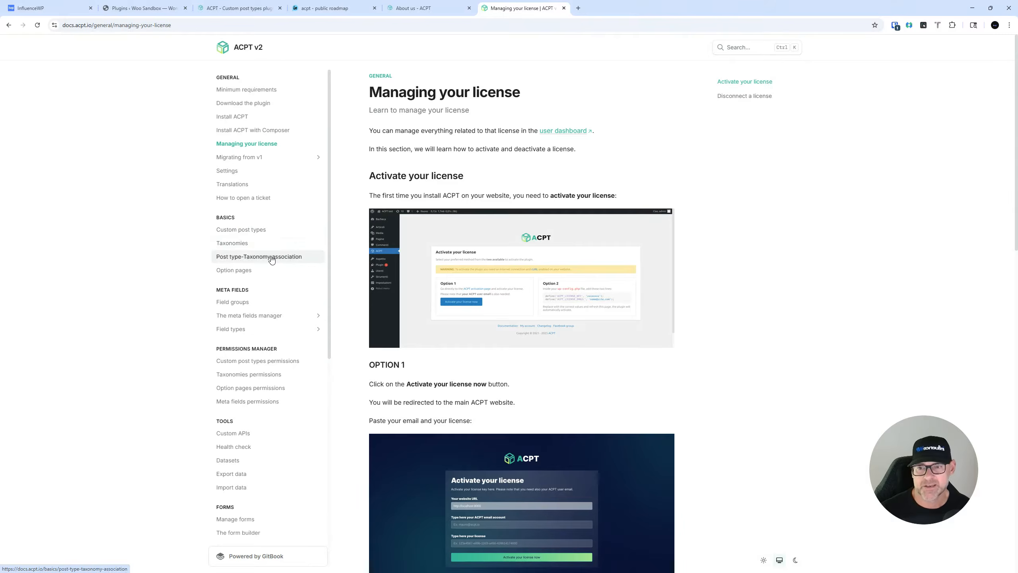
{"action": "scroll", "coordinate": [276, 273], "scroll_direction": "down", "scroll_amount": 1}
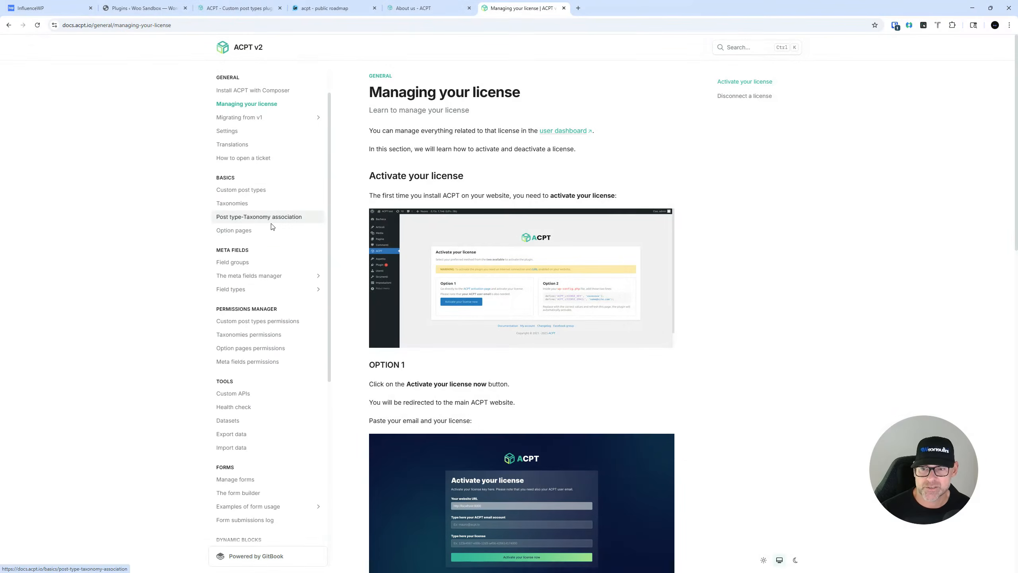
{"action": "scroll", "coordinate": [285, 288], "scroll_direction": "down", "scroll_amount": 3}
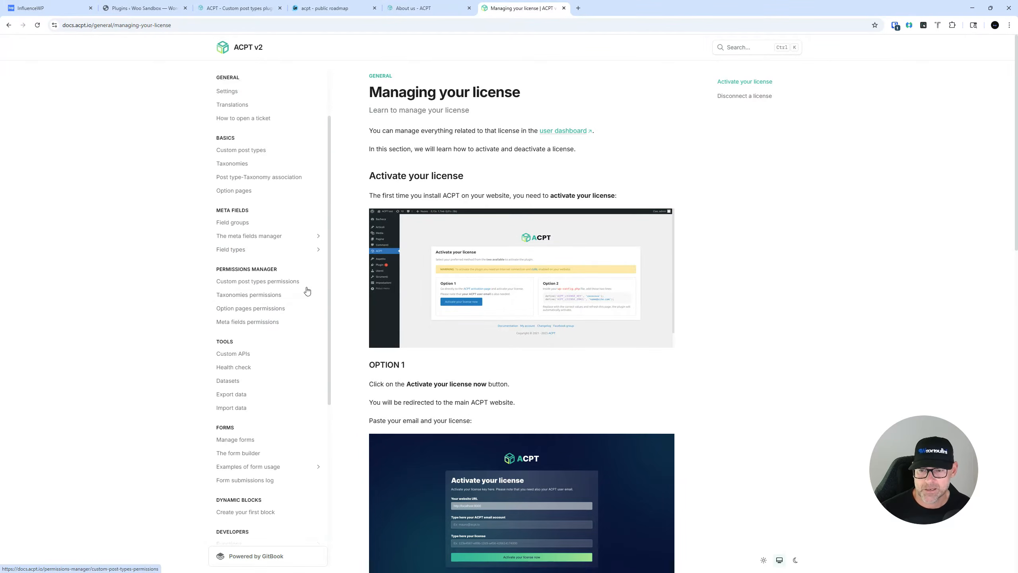
{"action": "scroll", "coordinate": [303, 323], "scroll_direction": "up", "scroll_amount": 6}
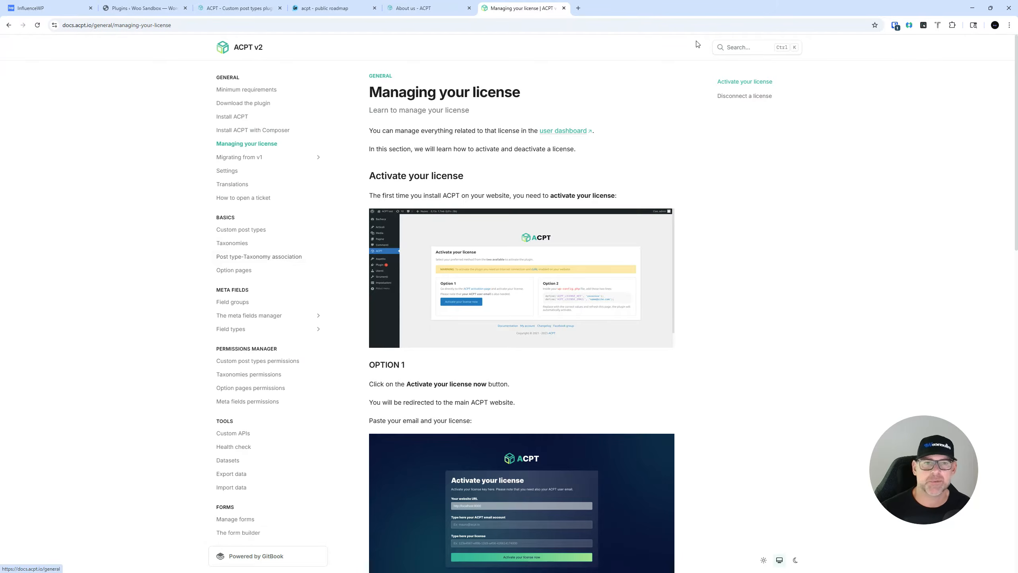
Step: Go back to the Install ACPT page and close the ACPT homepage, public roadmap and About us browser tabs
{"action": "left_click", "coordinate": [9, 26]}
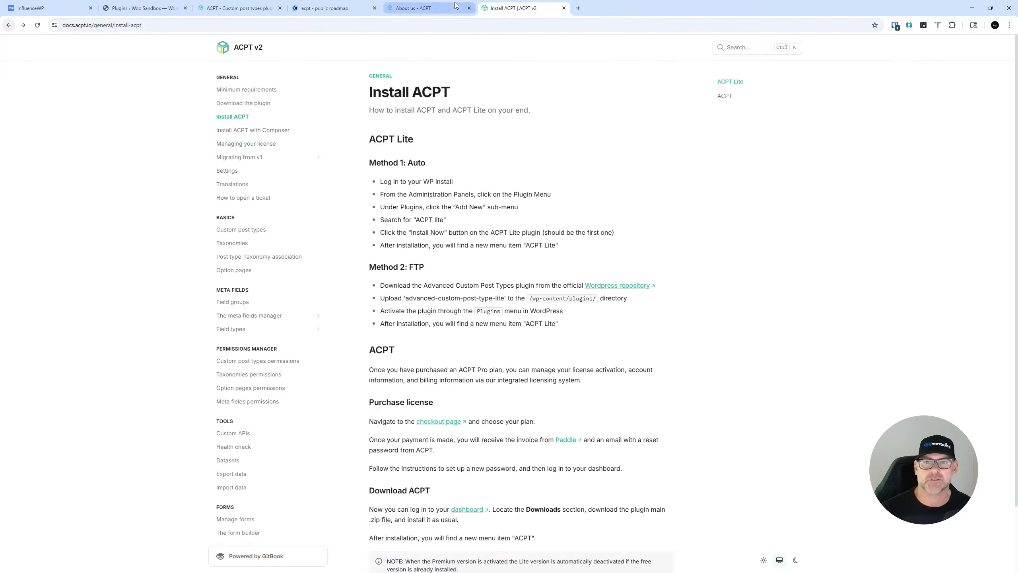
{"action": "left_click", "coordinate": [280, 8]}
{"action": "left_click", "coordinate": [281, 9]}
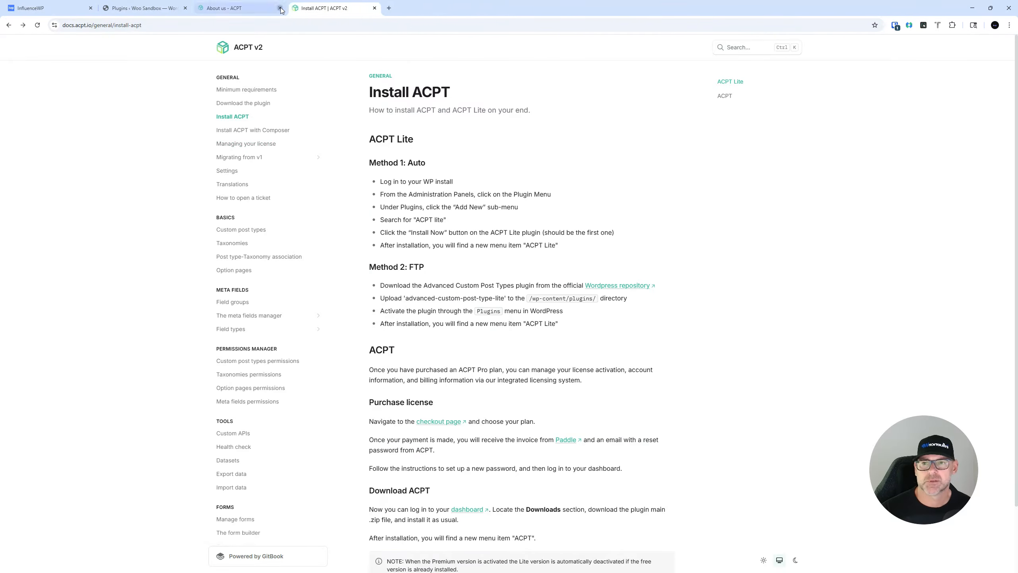
{"action": "left_click", "coordinate": [281, 9]}
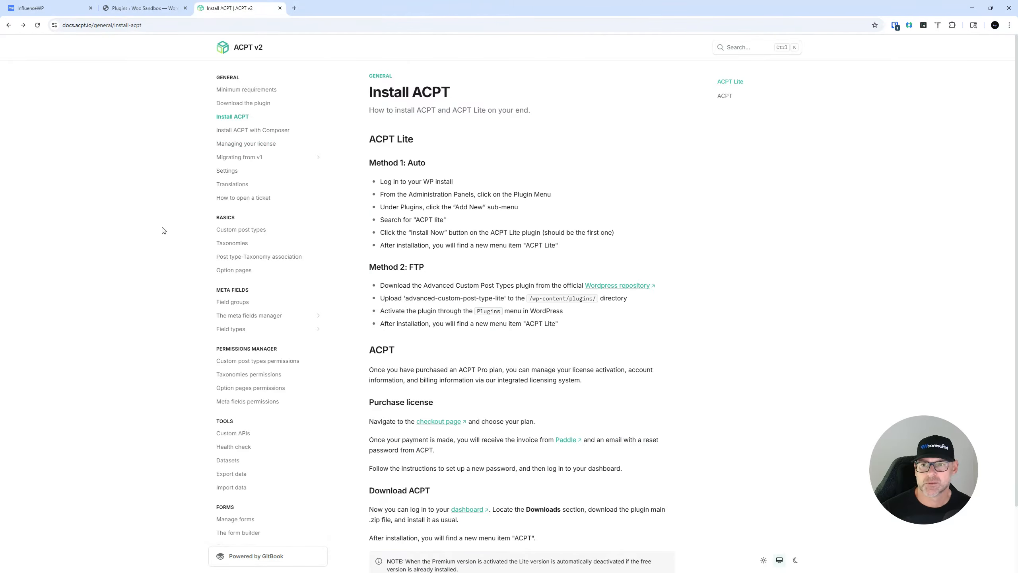
Step: Leave the Install ACPT documentation page, load the acpt.io homepage in the same tab and dismiss the discount pop-up
{"action": "left_click", "coordinate": [223, 48]}
{"action": "left_click", "coordinate": [8, 26]}
{"action": "left_click", "coordinate": [8, 25]}
{"action": "left_click", "coordinate": [8, 25]}
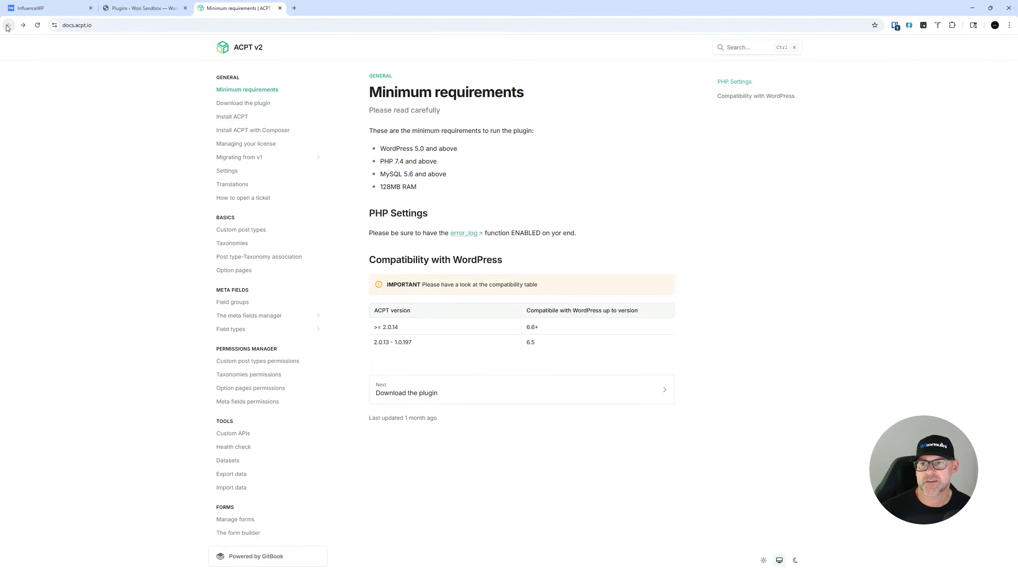
{"action": "left_click", "coordinate": [78, 24]}
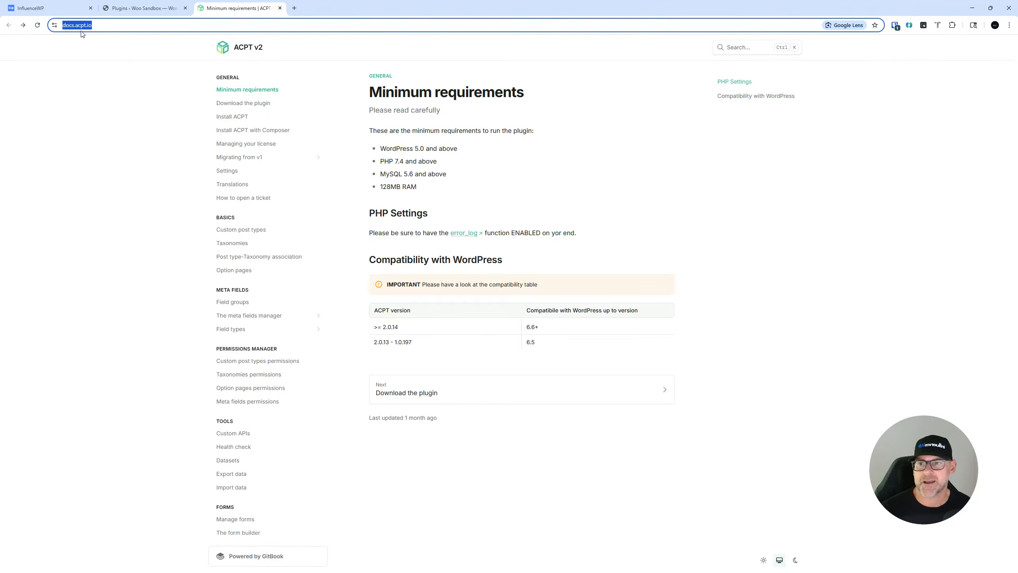
{"action": "left_click", "coordinate": [81, 31]}
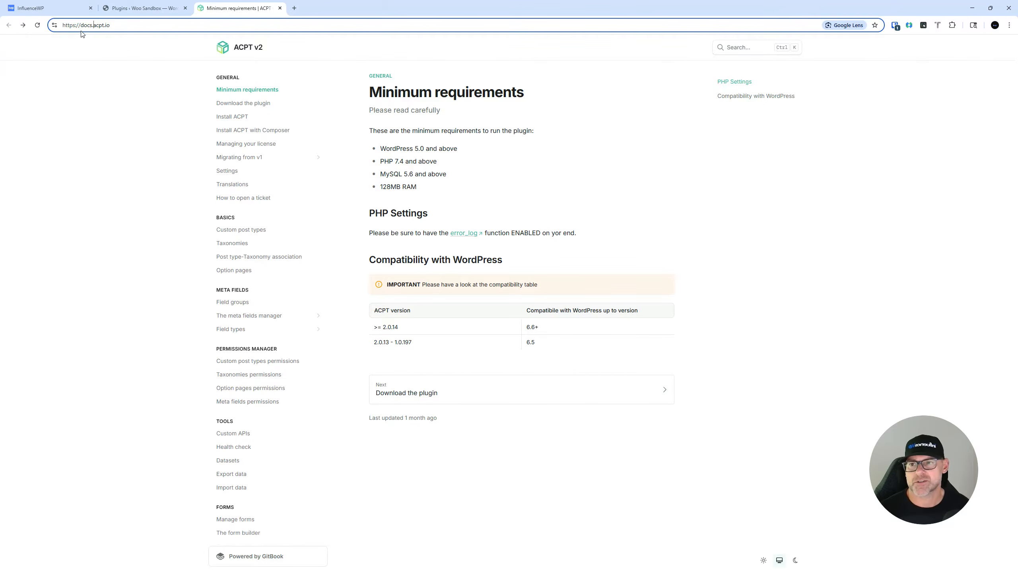
{"action": "key", "text": "BackSpace"}
{"action": "key", "text": "BackSpace"}
{"action": "key", "text": "BackSpace"}
{"action": "key", "text": "BackSpace"}
{"action": "key", "text": "BackSpace"}
{"action": "key", "text": "Return"}
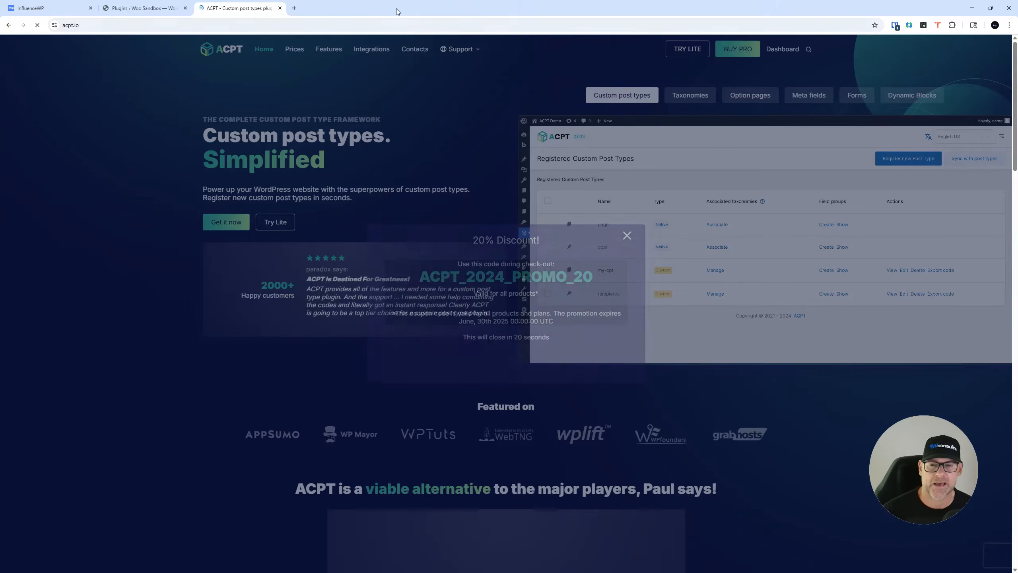
{"action": "left_click", "coordinate": [627, 236]}
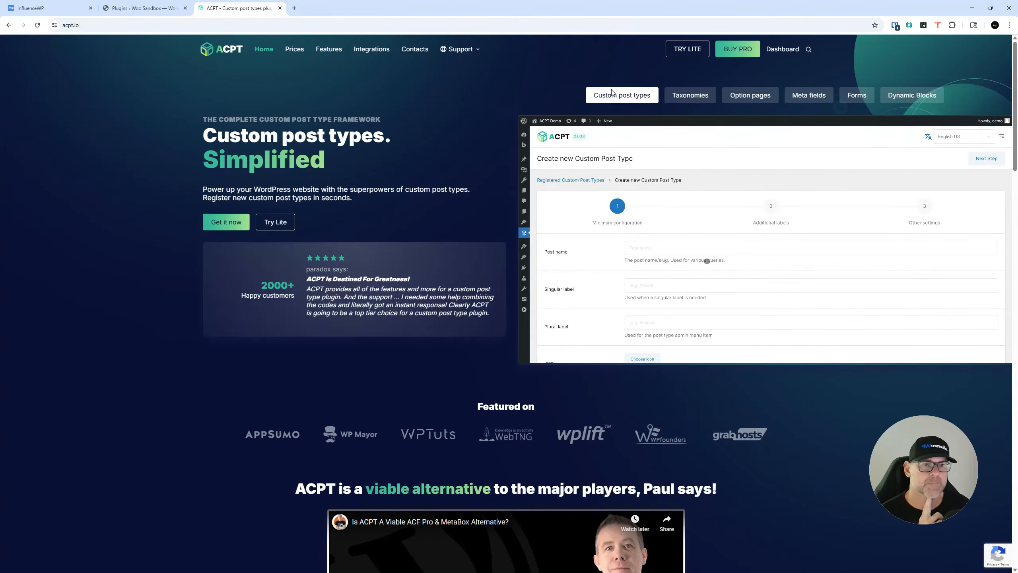
Step: Look through the ACPT homepage down to its footer and open Documentation v2 in a new browser tab
{"action": "scroll", "coordinate": [401, 203], "scroll_direction": "down", "scroll_amount": 10}
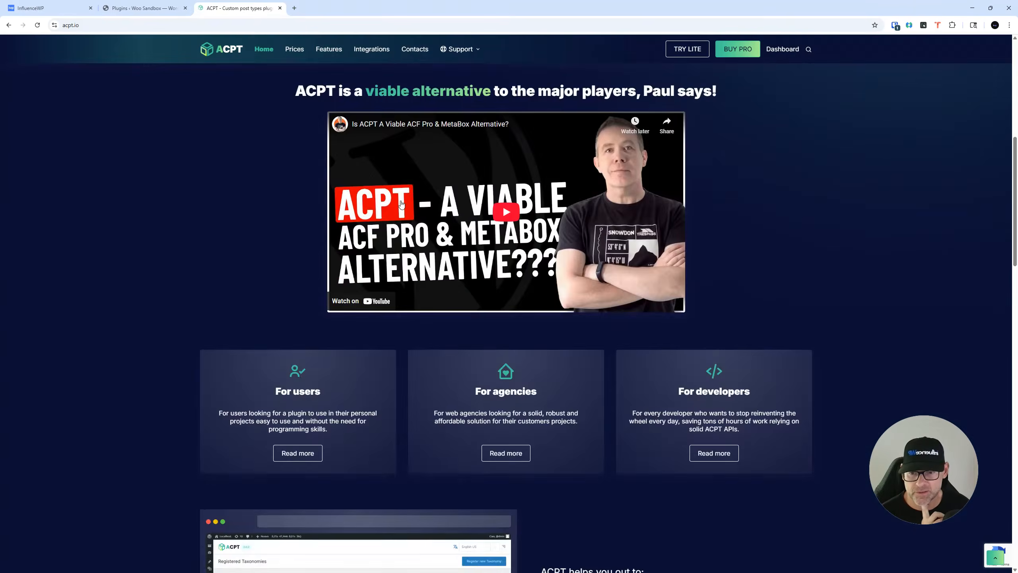
{"action": "scroll", "coordinate": [401, 203], "scroll_direction": "down", "scroll_amount": 20}
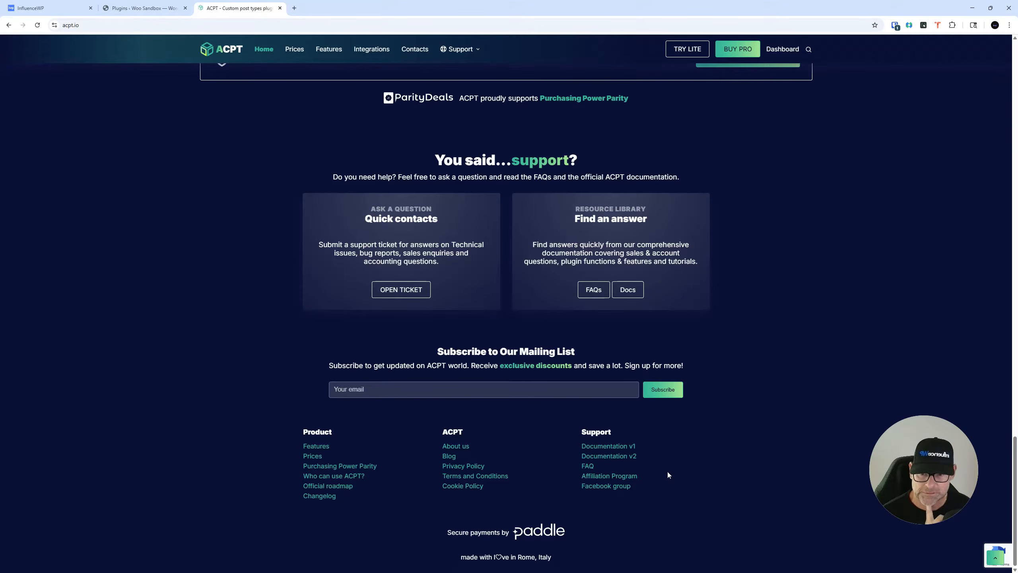
{"action": "right_click", "coordinate": [609, 457]}
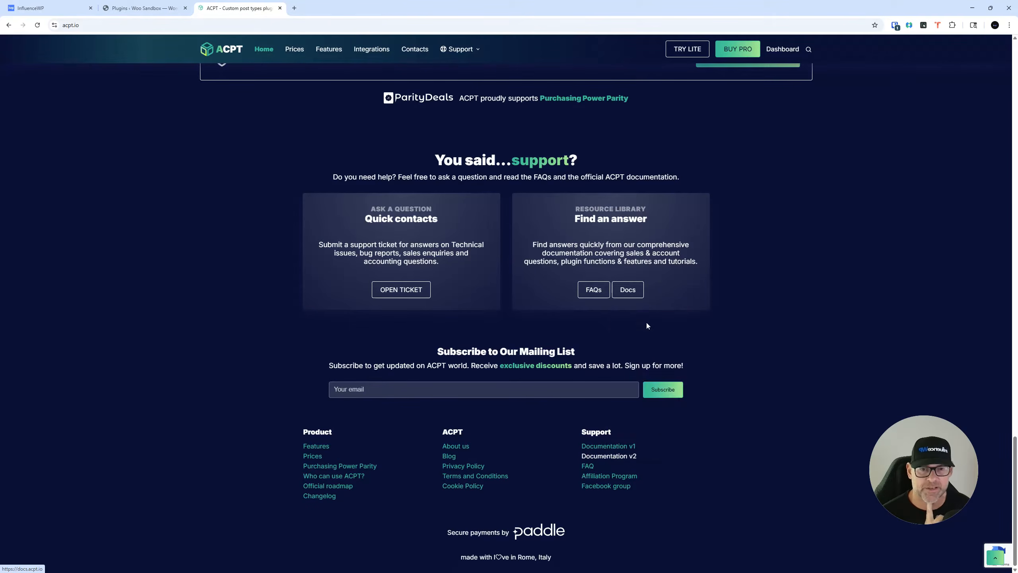
{"action": "left_click", "coordinate": [646, 327]}
{"action": "left_click", "coordinate": [306, 5]}
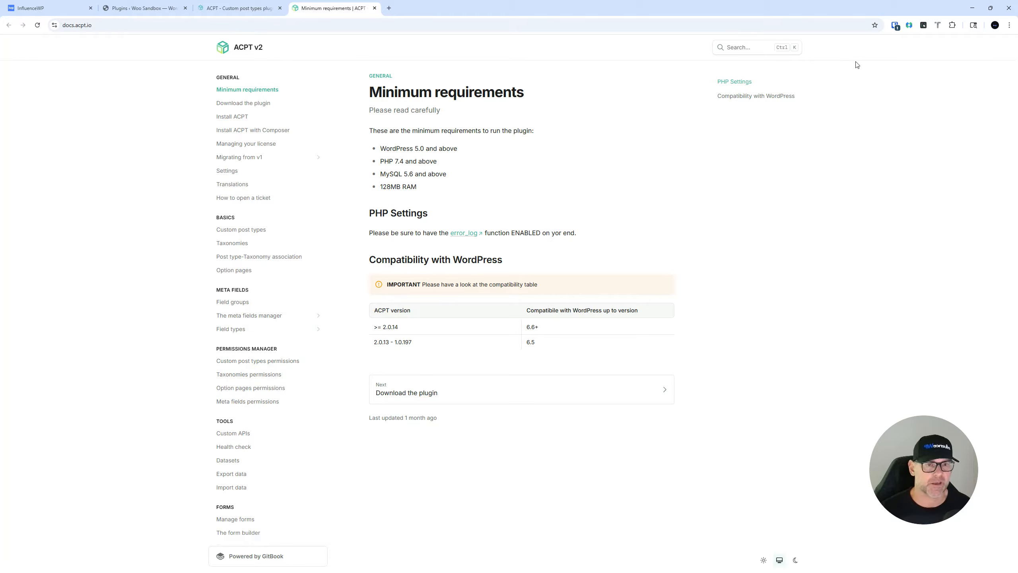
Step: Activate the ACPT plugin on the Woo Sandbox site and go to its license activation page
{"action": "left_click", "coordinate": [161, 3]}
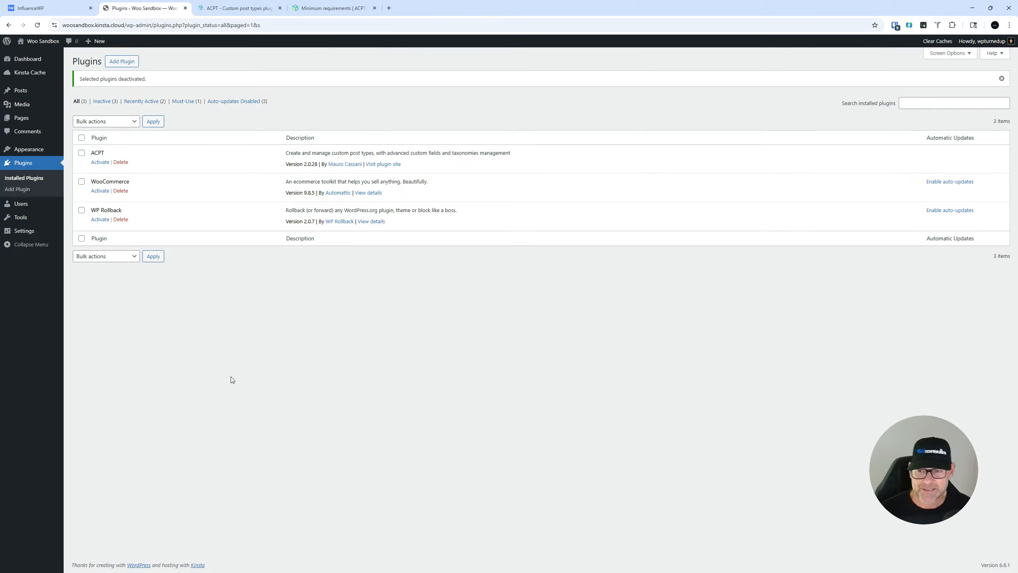
{"action": "left_click", "coordinate": [101, 162]}
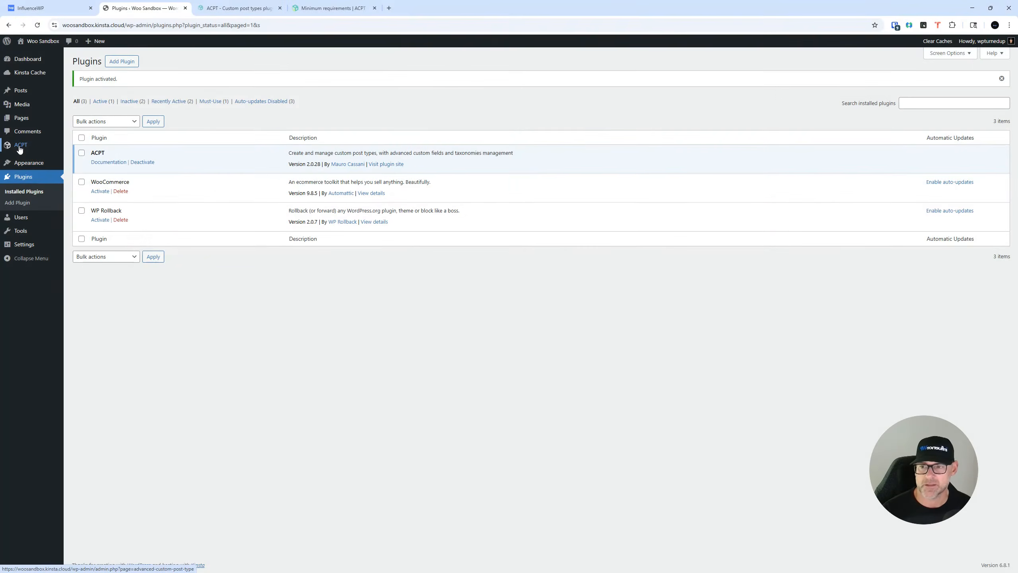
{"action": "left_click", "coordinate": [20, 146]}
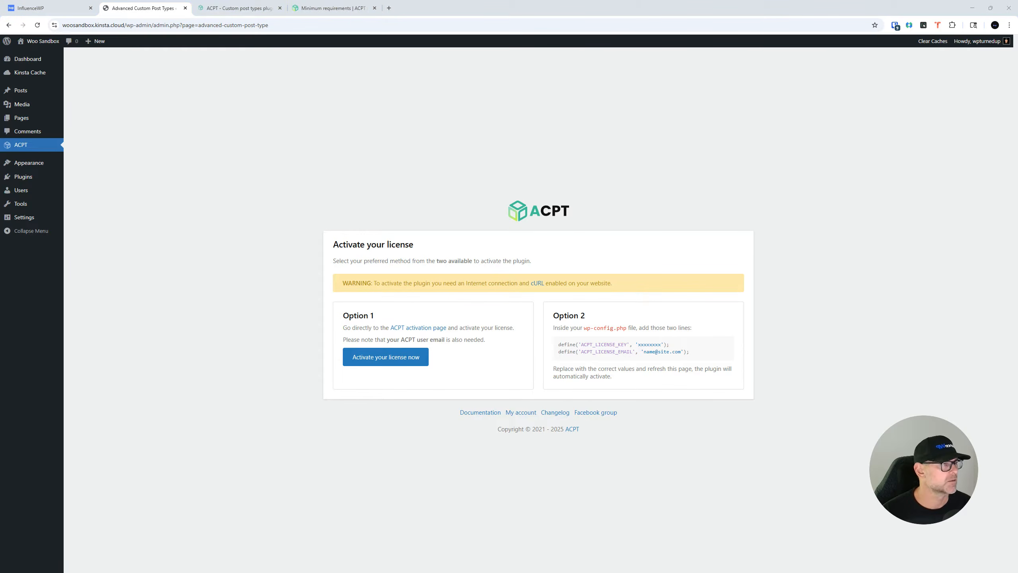
{"action": "left_click", "coordinate": [403, 357]}
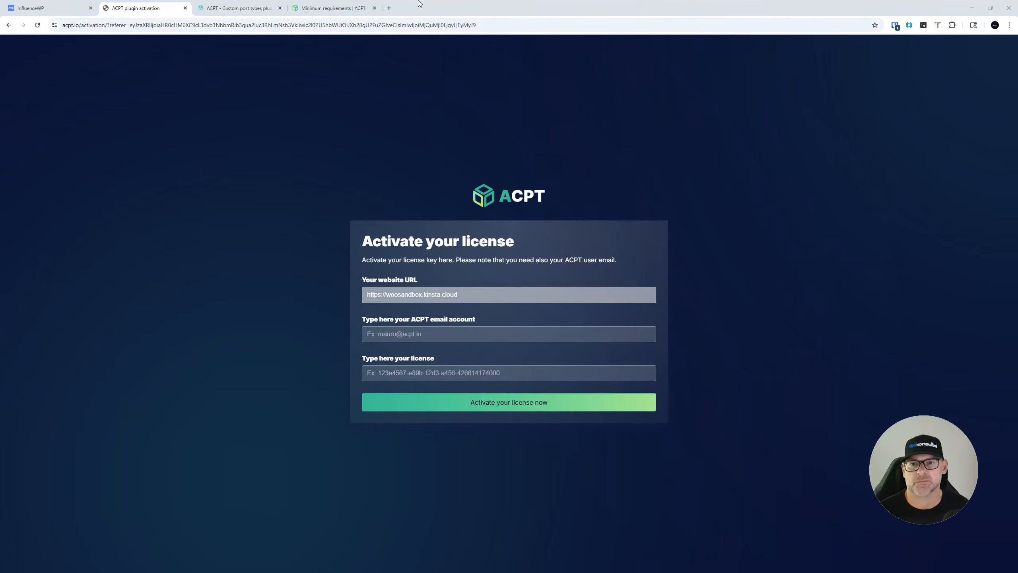
Step: Close the ACPT homepage browser tab and return to the ACPT plugin activation tab
{"action": "left_click", "coordinate": [352, 6]}
{"action": "left_click", "coordinate": [269, 4]}
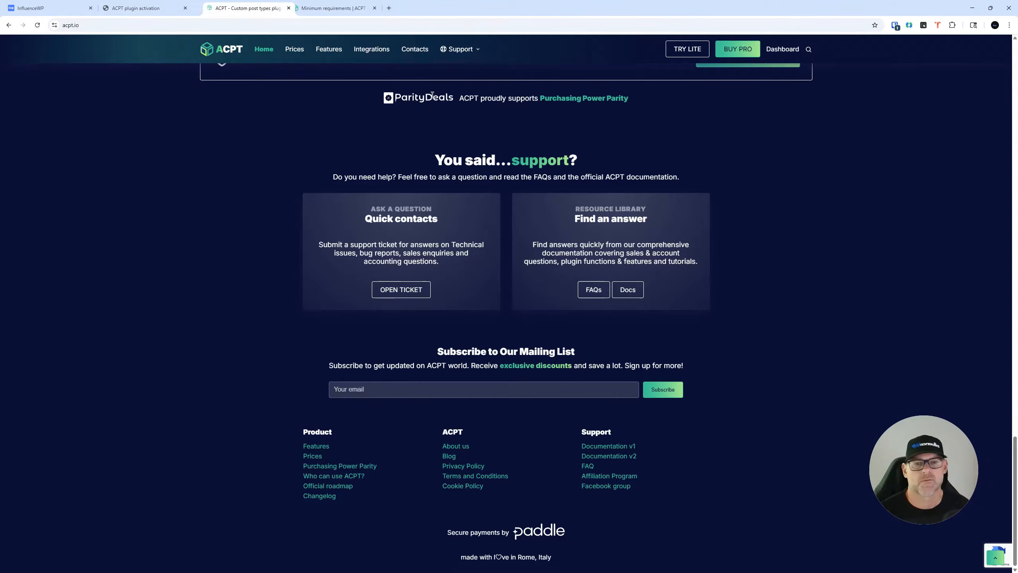
{"action": "left_click", "coordinate": [280, 8]}
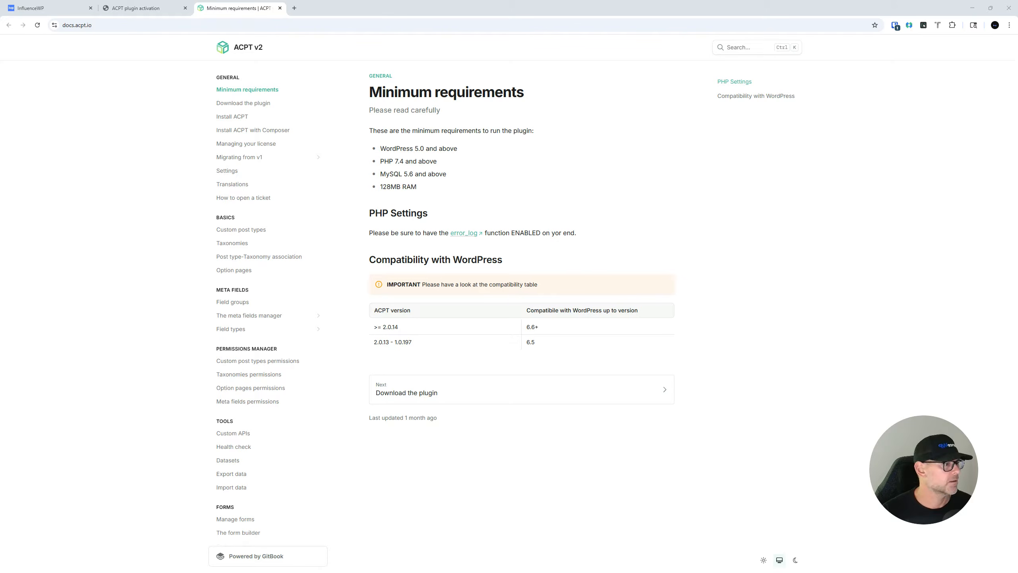
{"action": "left_click", "coordinate": [137, 8]}
{"action": "left_click", "coordinate": [186, 8]}
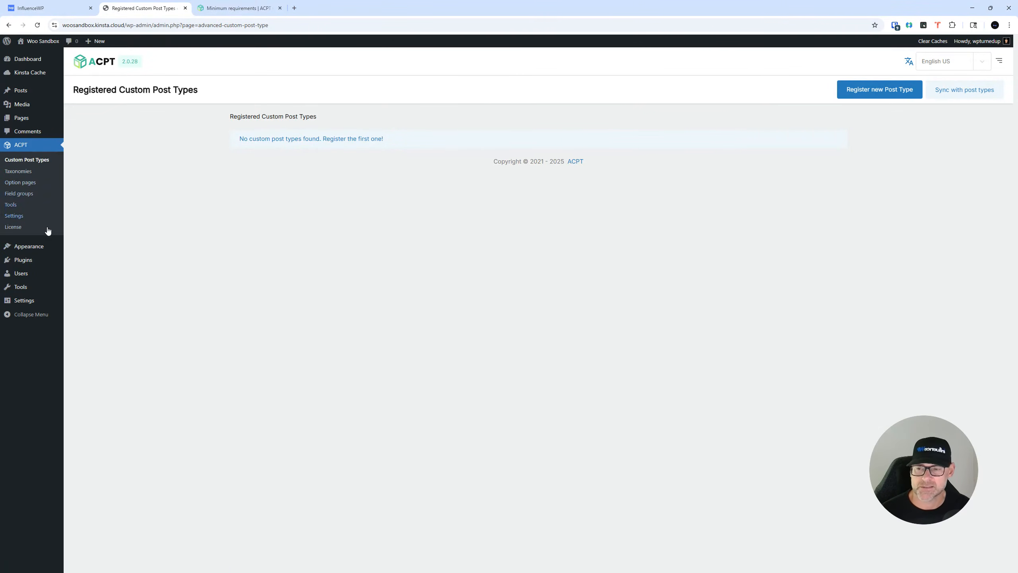
Step: Set the skin to Dark in the ACPT plugin's general settings and save the change
{"action": "left_click", "coordinate": [20, 217]}
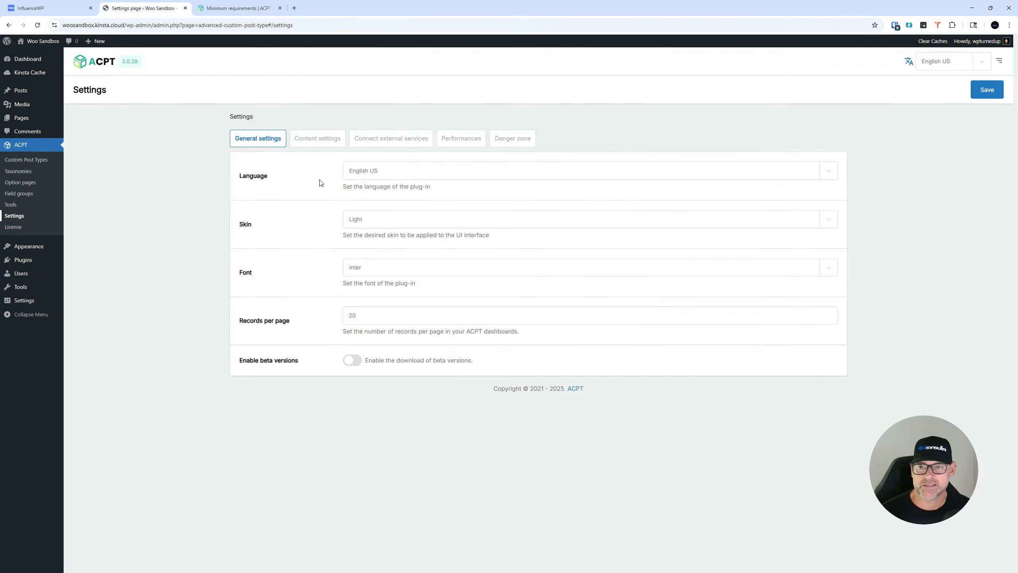
{"action": "left_click", "coordinate": [367, 227]}
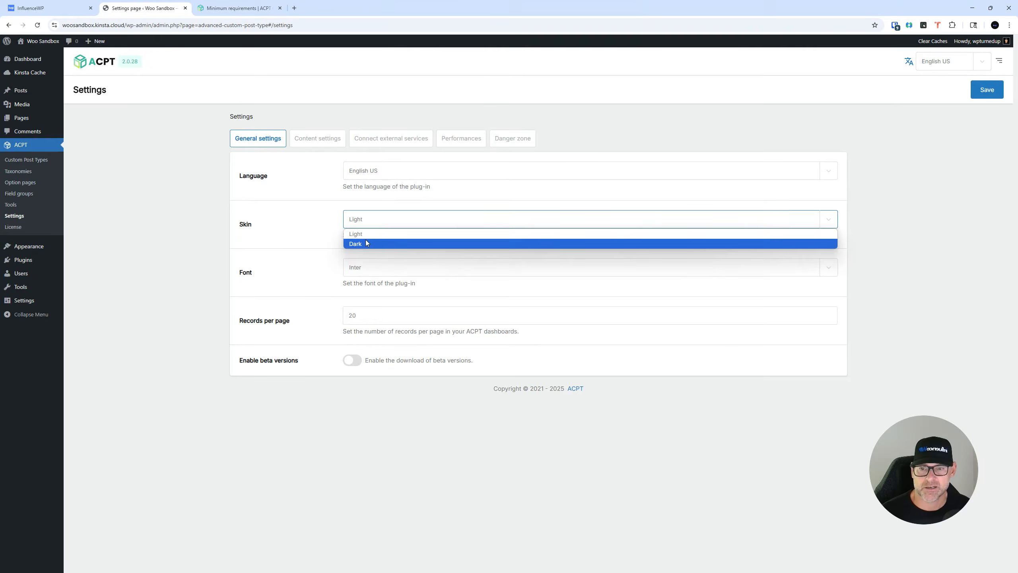
{"action": "left_click", "coordinate": [366, 243]}
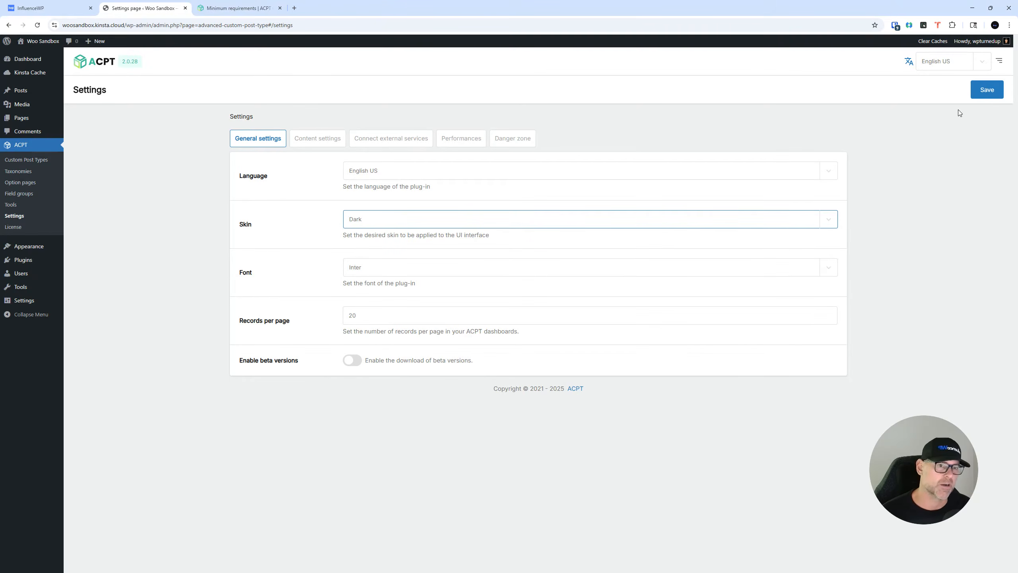
{"action": "left_click", "coordinate": [984, 90]}
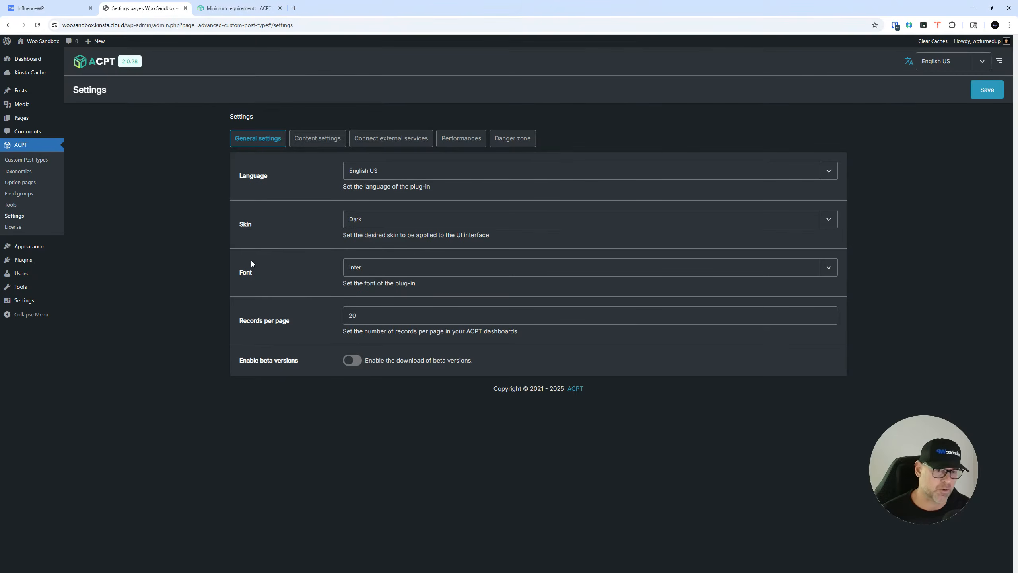
{"action": "left_click", "coordinate": [363, 274]}
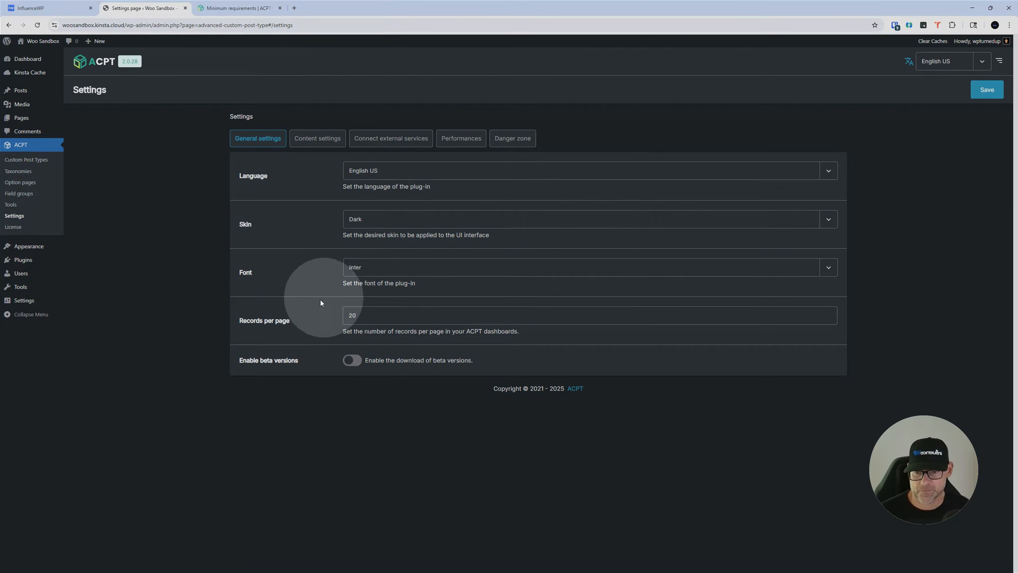
Step: Enable the form builder in ACPT's content settings and save the change
{"action": "left_click", "coordinate": [325, 139]}
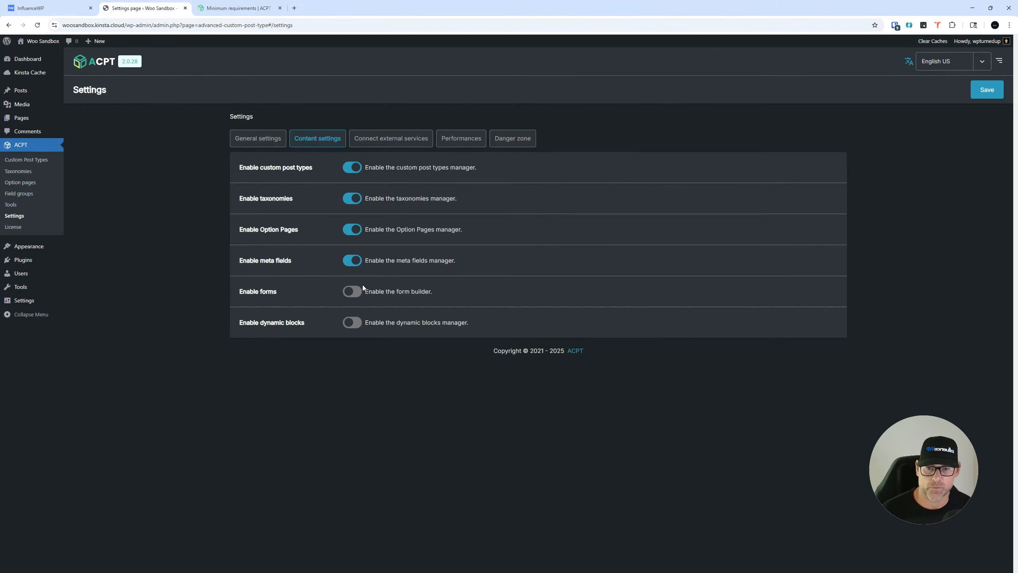
{"action": "left_click", "coordinate": [352, 295]}
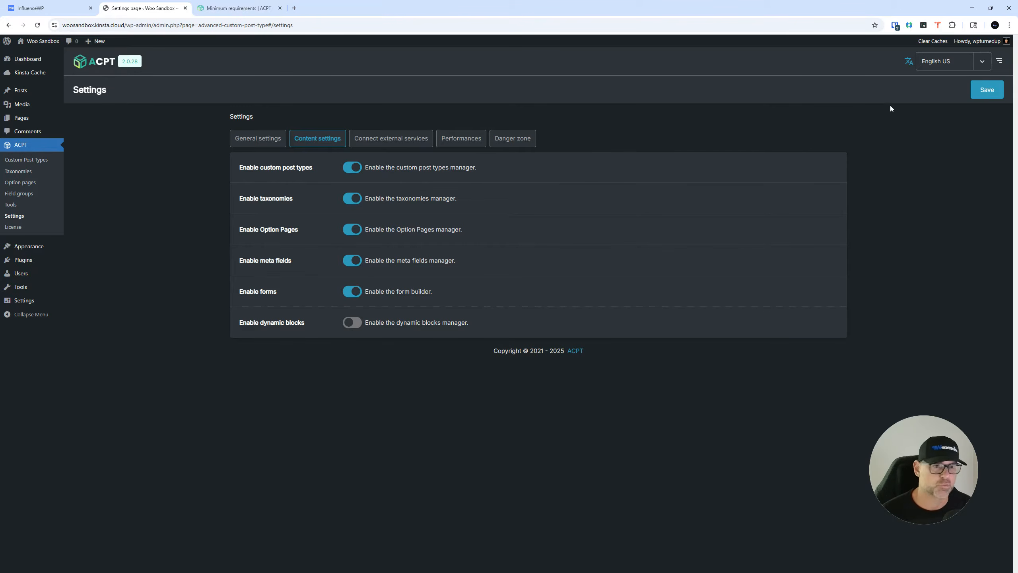
{"action": "left_click", "coordinate": [994, 89]}
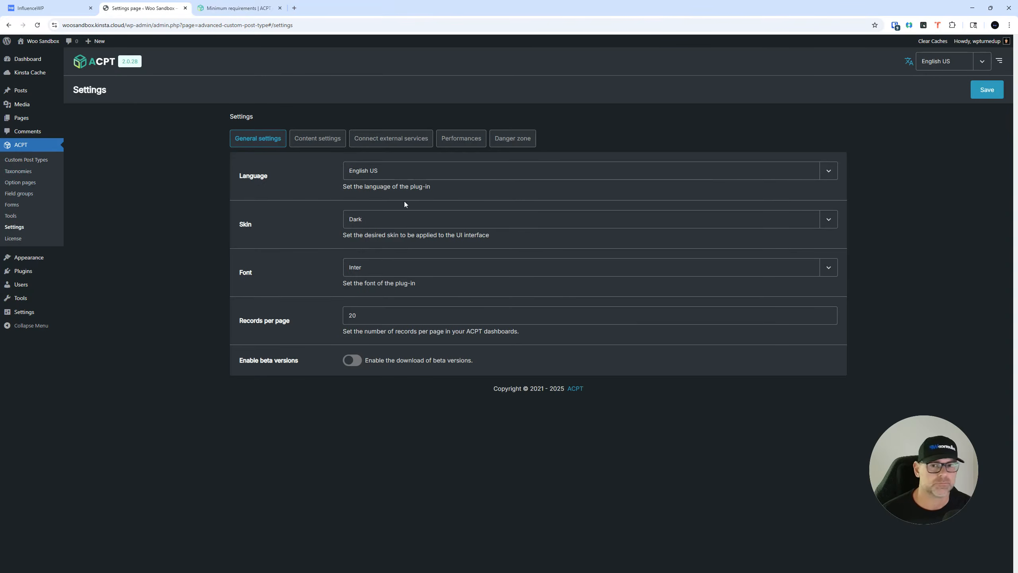
Step: Examine ACPT's Connect external services, Performances and Danger zone settings, including the cache options
{"action": "left_click", "coordinate": [371, 141]}
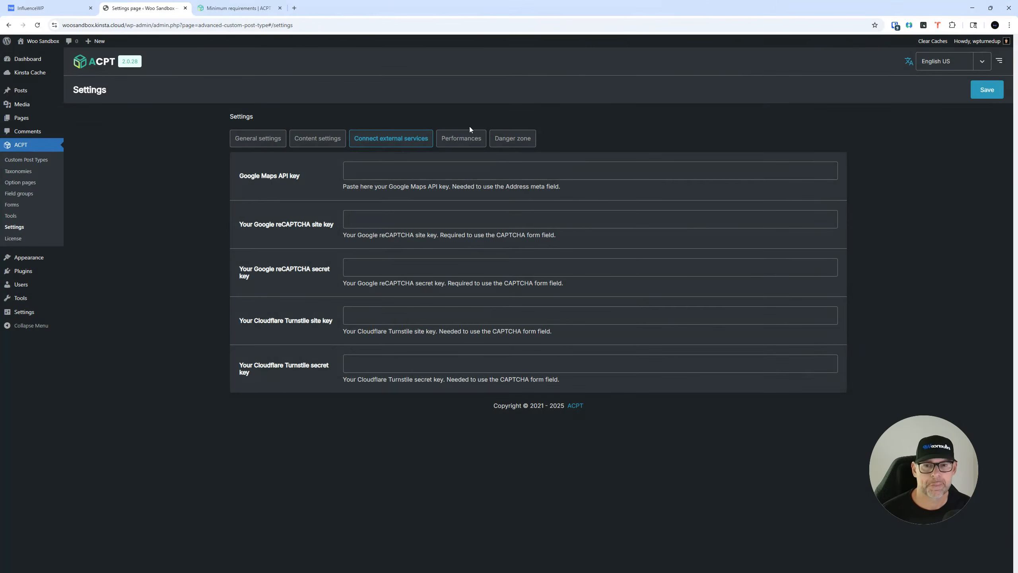
{"action": "left_click", "coordinate": [467, 144]}
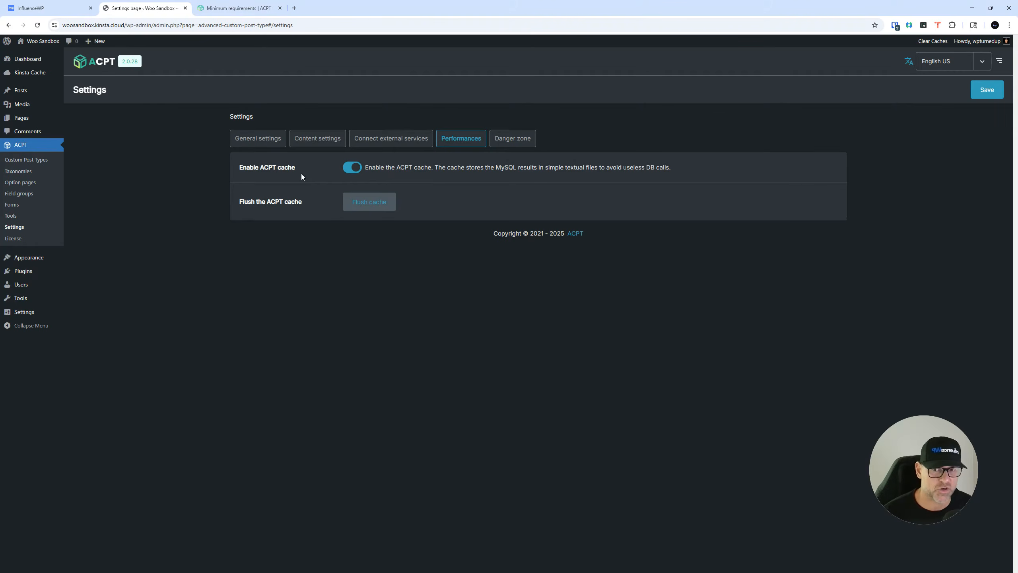
{"action": "left_click", "coordinate": [358, 205]}
{"action": "left_click", "coordinate": [364, 202]}
{"action": "left_click", "coordinate": [365, 202]}
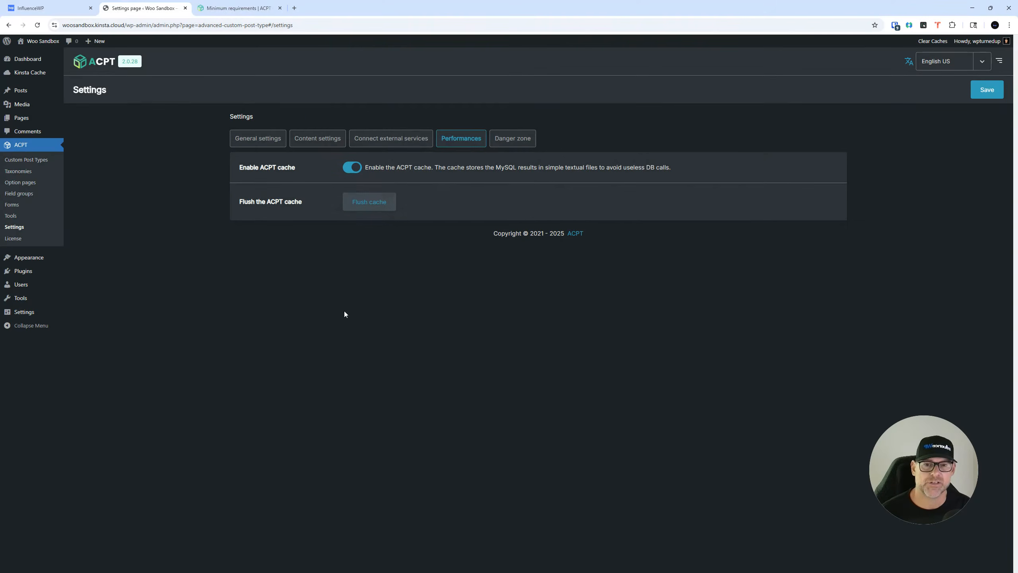
{"action": "left_click", "coordinate": [513, 138]}
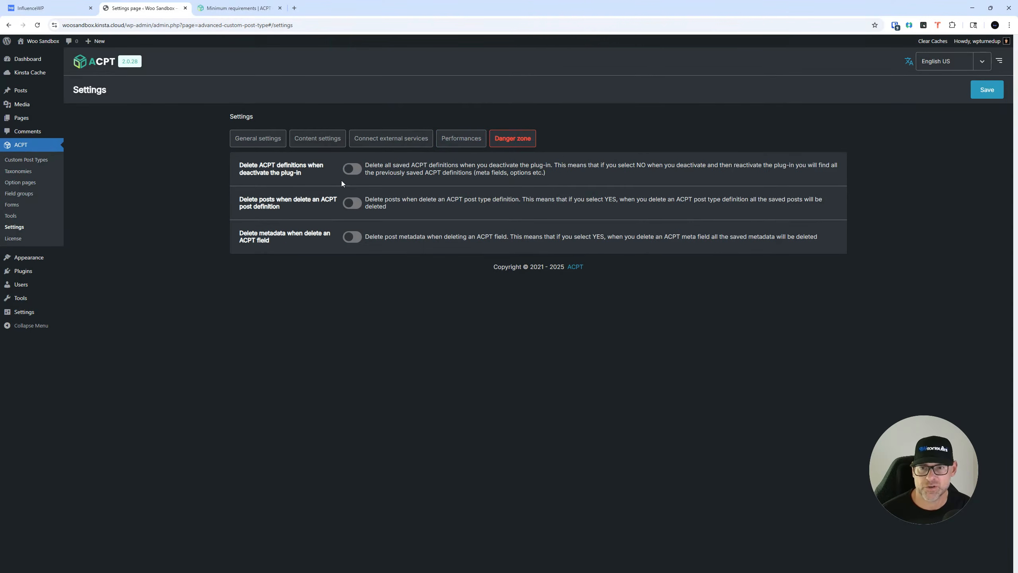
{"action": "left_click", "coordinate": [315, 199]}
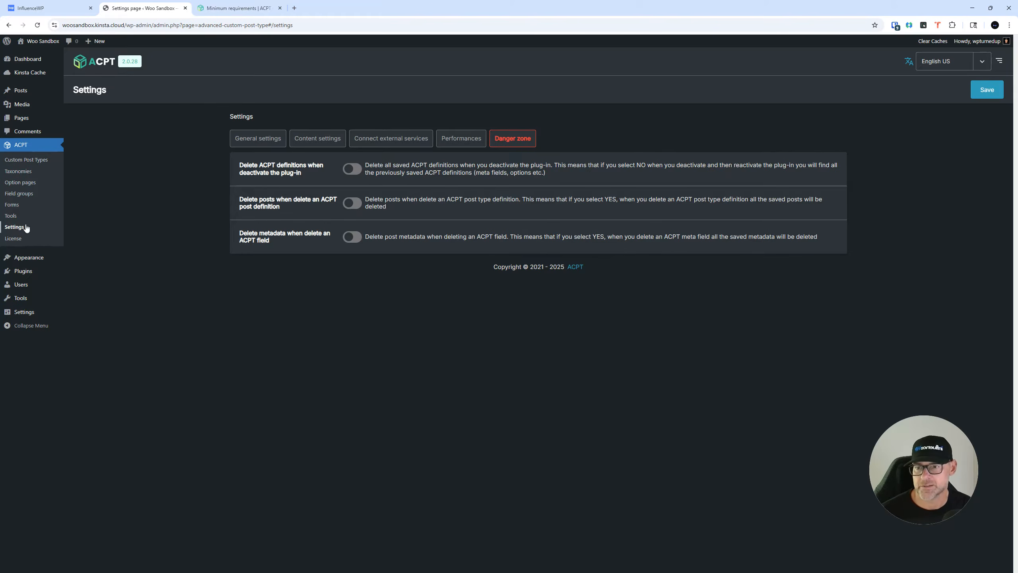
Step: View the ACPT Tools page and the plugin's Forms list
{"action": "left_click", "coordinate": [11, 216]}
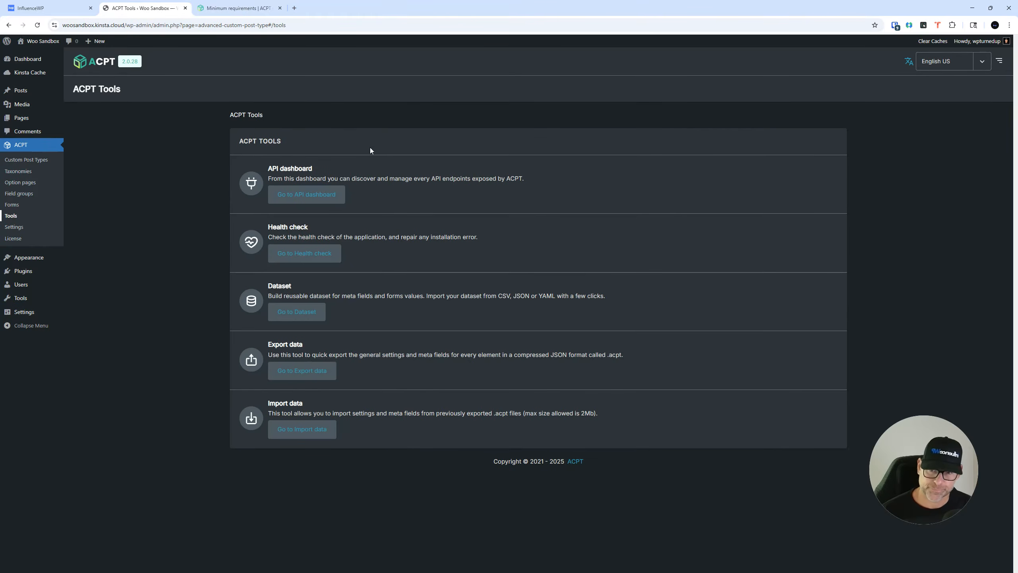
{"action": "left_click", "coordinate": [314, 192]}
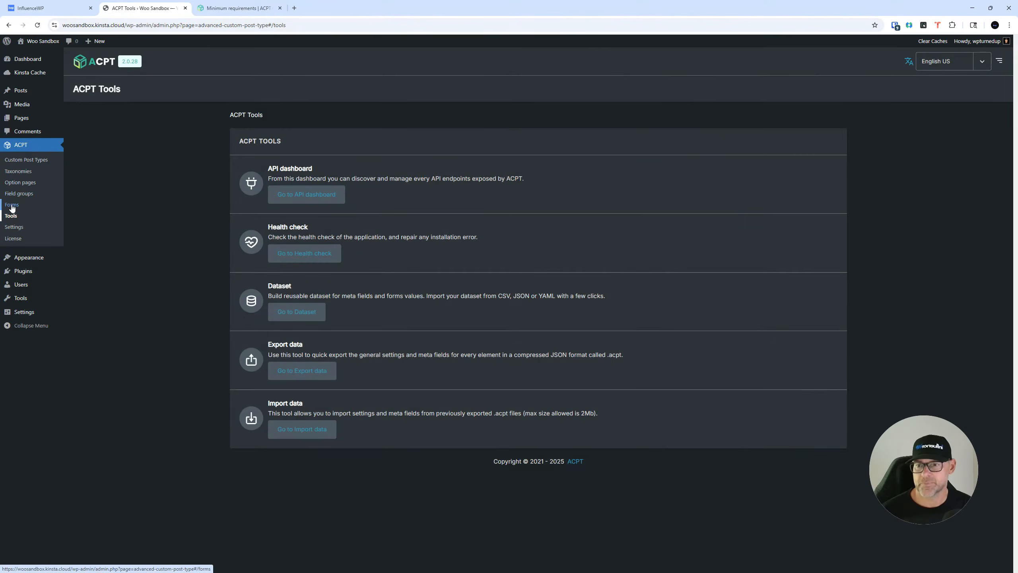
{"action": "left_click", "coordinate": [12, 205]}
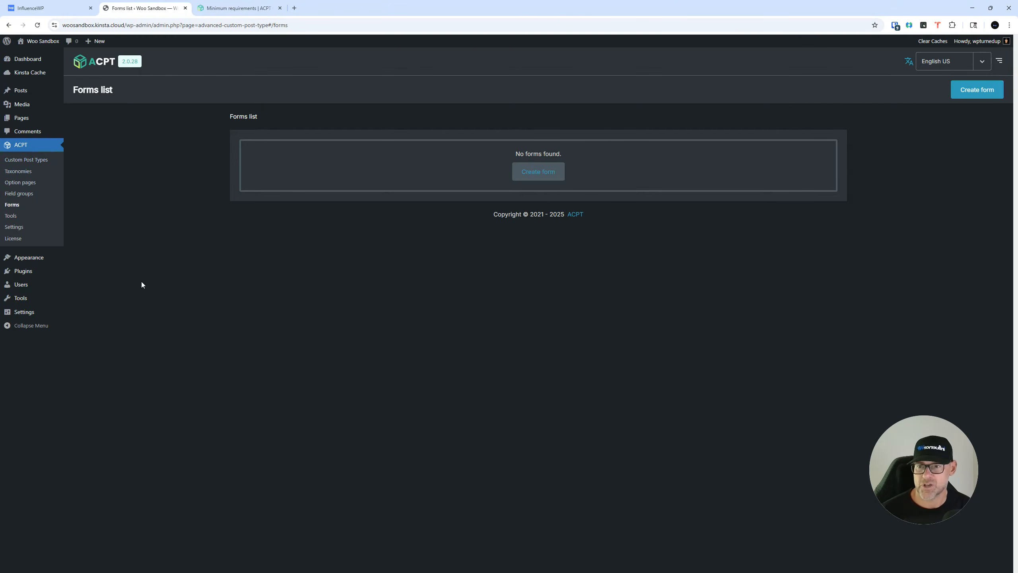
Step: Start registering a new custom post type in ACPT and enter "recipe" as its post name
{"action": "left_click", "coordinate": [35, 165]}
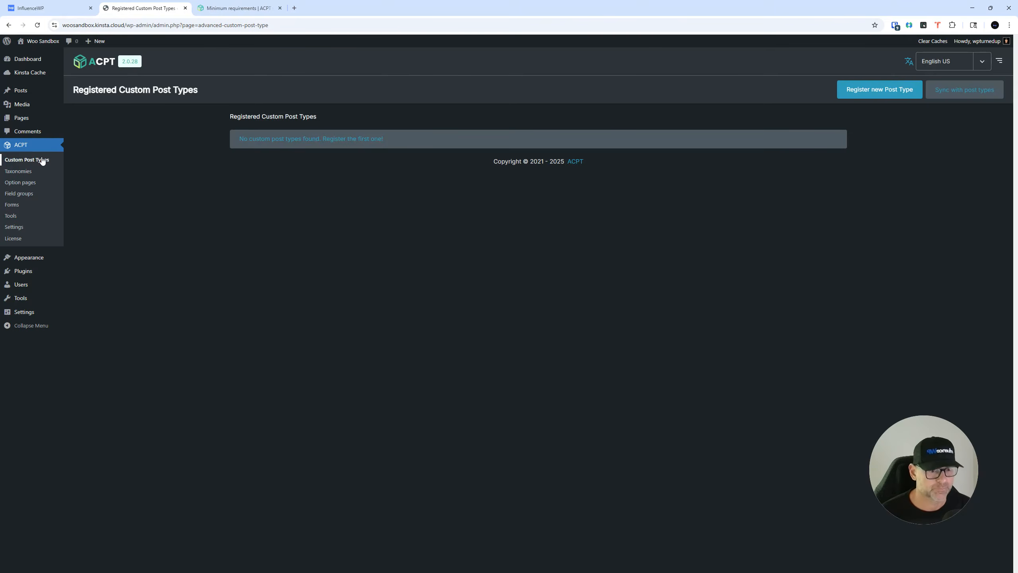
{"action": "left_click", "coordinate": [867, 91]}
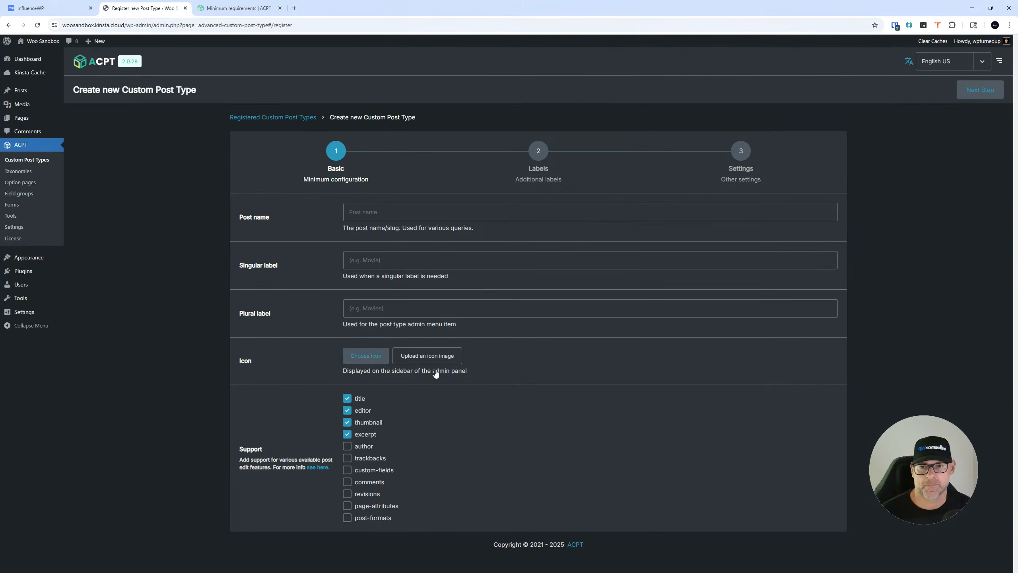
{"action": "left_click", "coordinate": [399, 210]}
{"action": "type", "text": "re"}
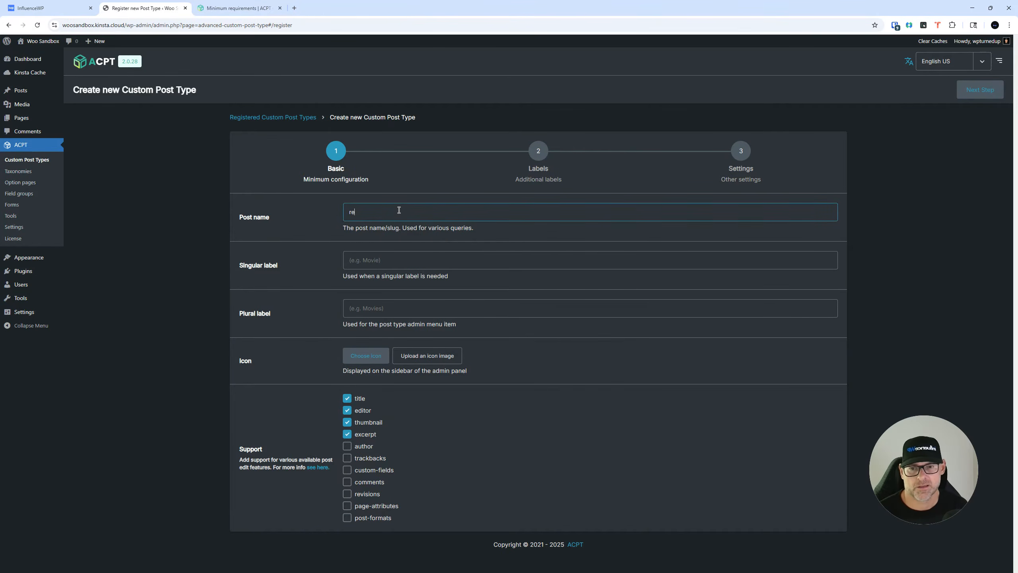
{"action": "type", "text": "ecipe"}
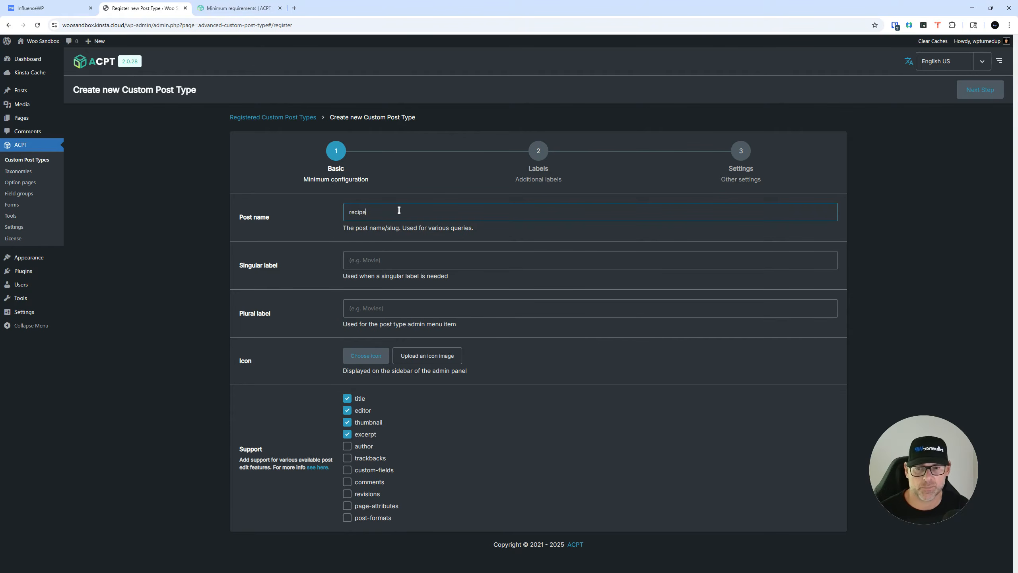
Step: Set the post type's singular label to "Recipe" and its plural label to "Recipes"
{"action": "left_click", "coordinate": [363, 258]}
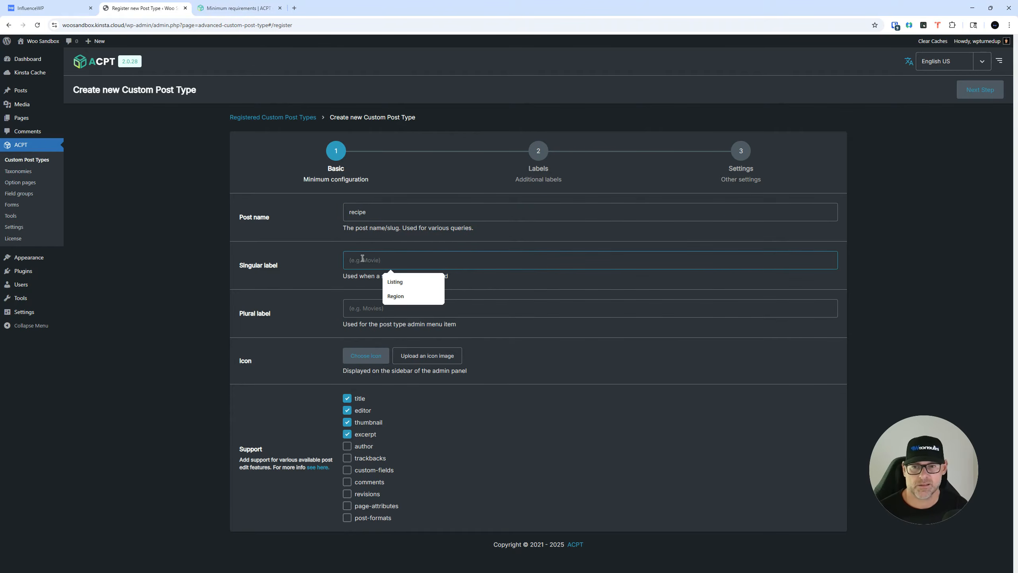
{"action": "type", "text": "T"}
{"action": "key", "text": "BackSpace"}
{"action": "type", "text": "Recipe"}
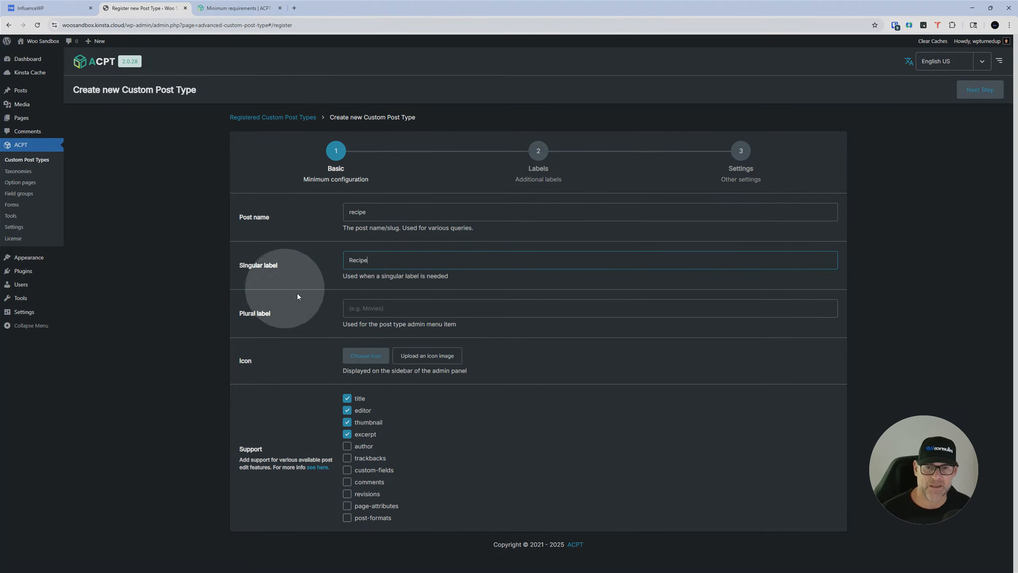
{"action": "left_click", "coordinate": [387, 315]}
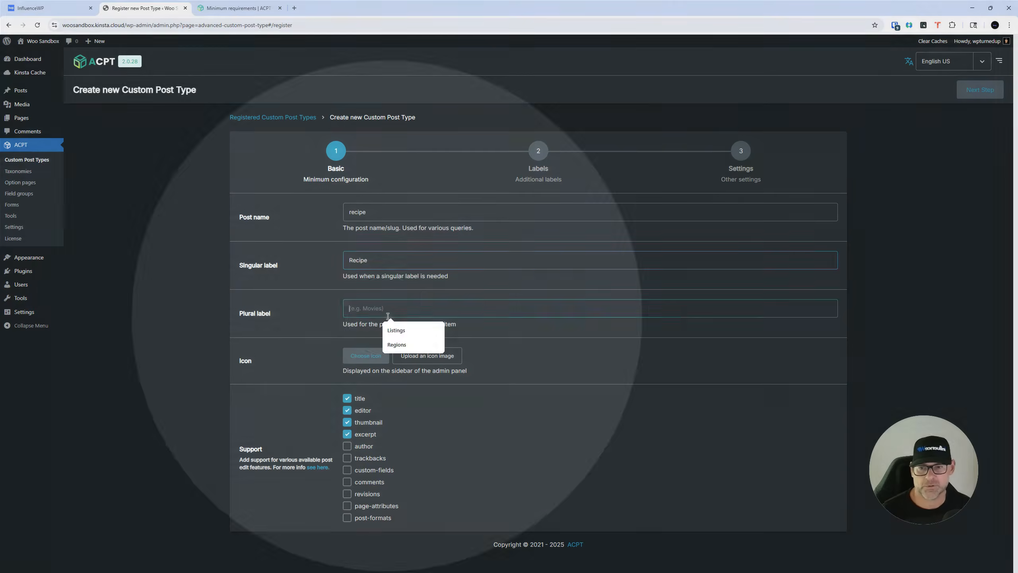
{"action": "type", "text": "Recipes"}
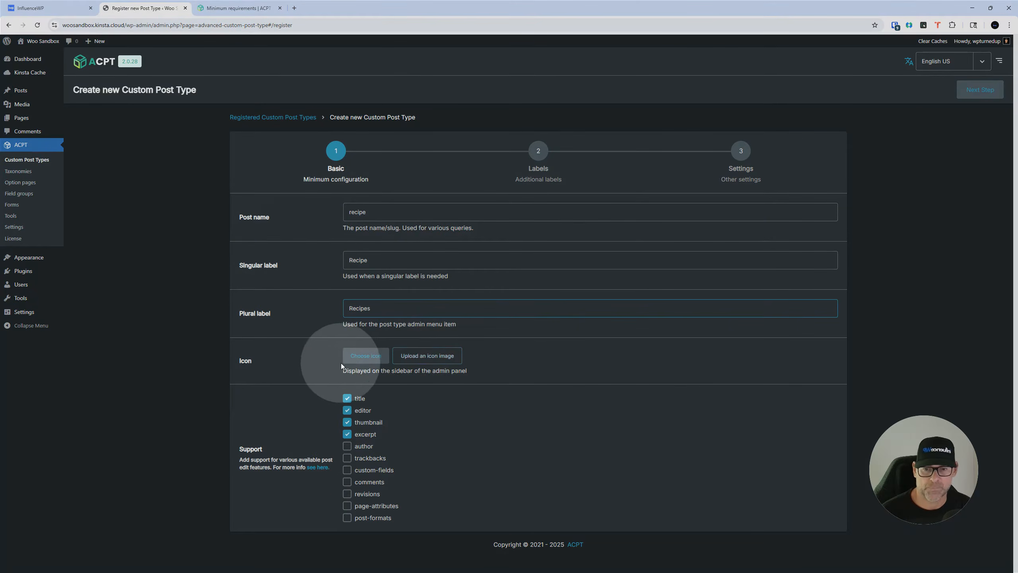
Step: Find a "food" Dashicon, assign it as the post type's icon, and continue to the Labels stage
{"action": "left_click", "coordinate": [357, 360]}
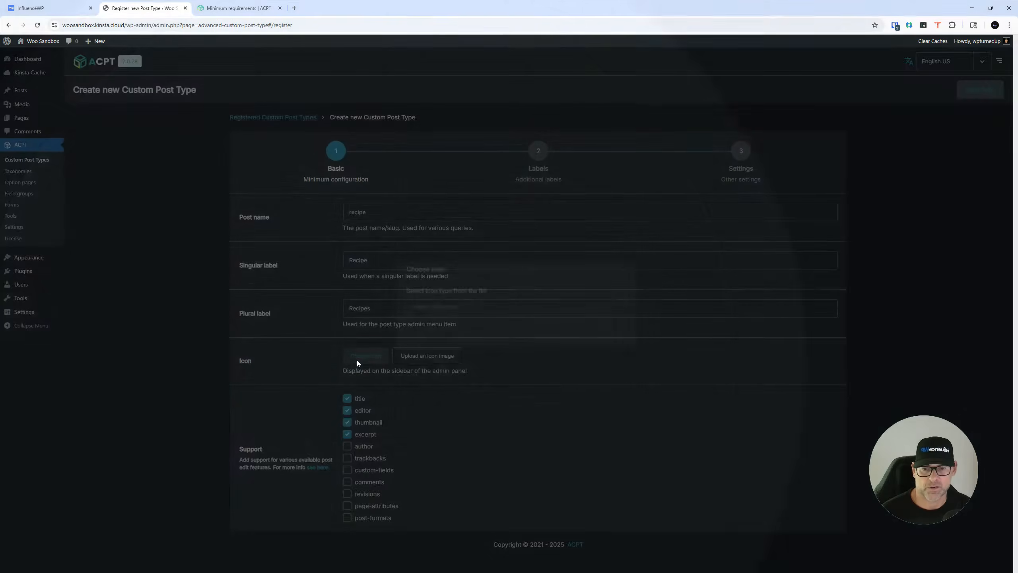
{"action": "type", "text": "food"}
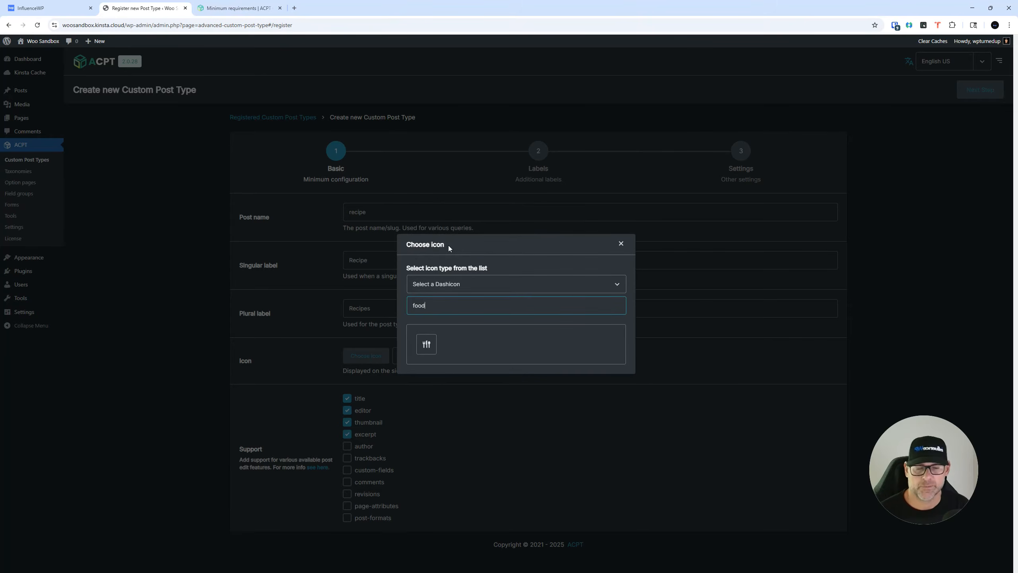
{"action": "left_click", "coordinate": [431, 342]}
{"action": "scroll", "coordinate": [432, 349], "scroll_direction": "down", "scroll_amount": 1}
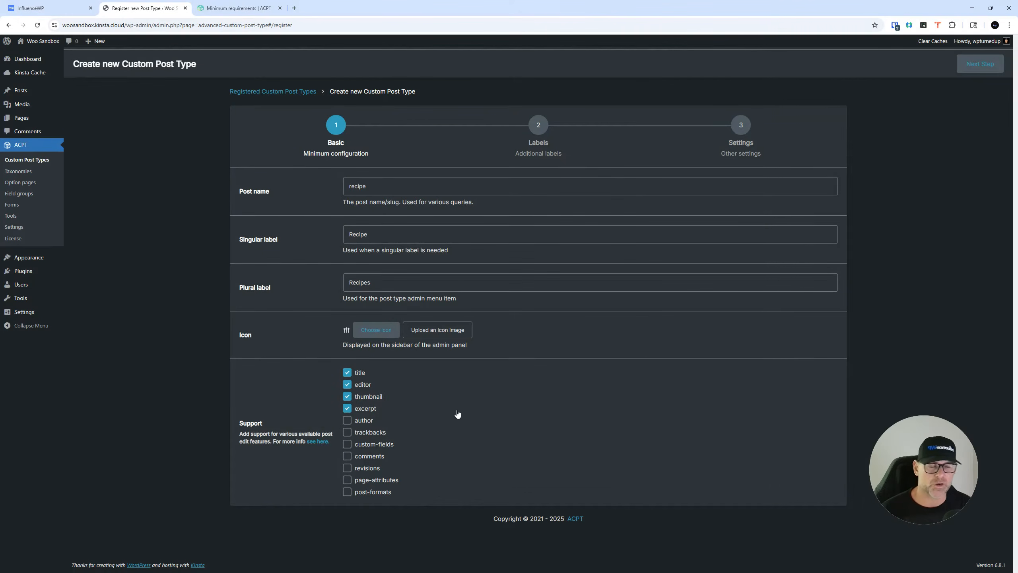
{"action": "scroll", "coordinate": [716, 287], "scroll_direction": "up", "scroll_amount": 1}
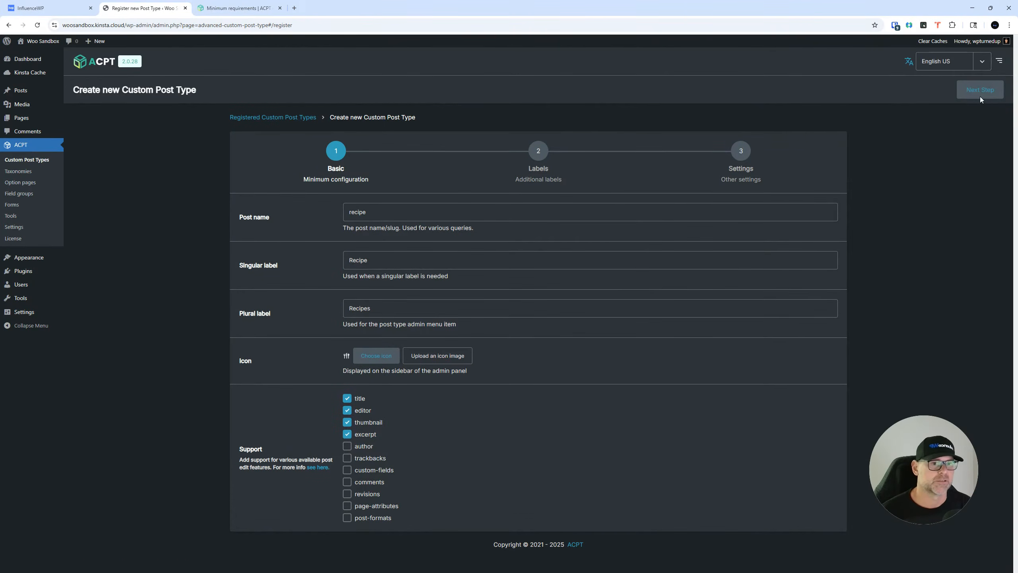
{"action": "scroll", "coordinate": [614, 284], "scroll_direction": "down", "scroll_amount": 1}
{"action": "scroll", "coordinate": [873, 137], "scroll_direction": "up", "scroll_amount": 1}
{"action": "left_click", "coordinate": [980, 90]}
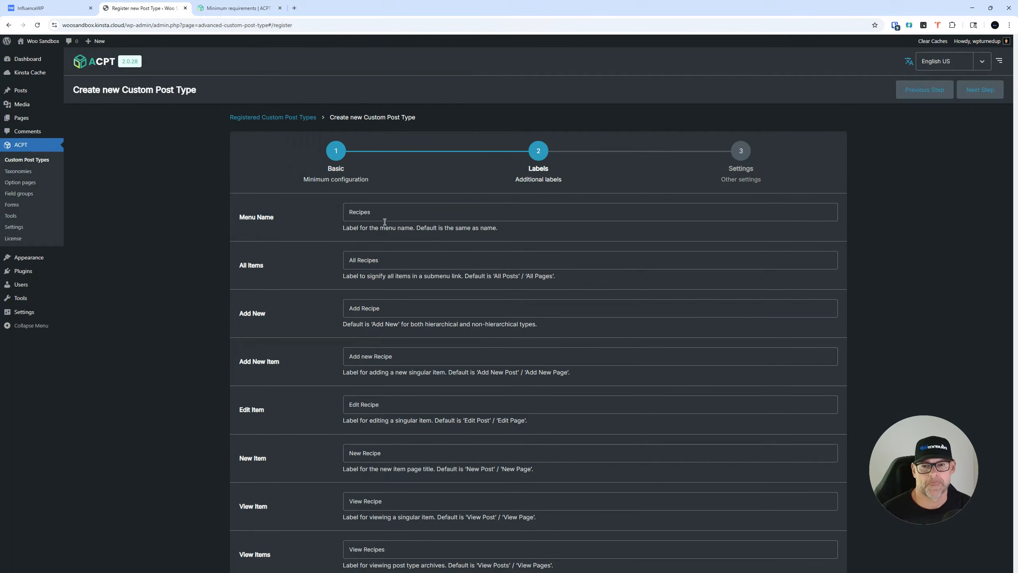
Step: Examine the post type's additional labels, from Menu Name through Item updated
{"action": "scroll", "coordinate": [421, 250], "scroll_direction": "down", "scroll_amount": 2}
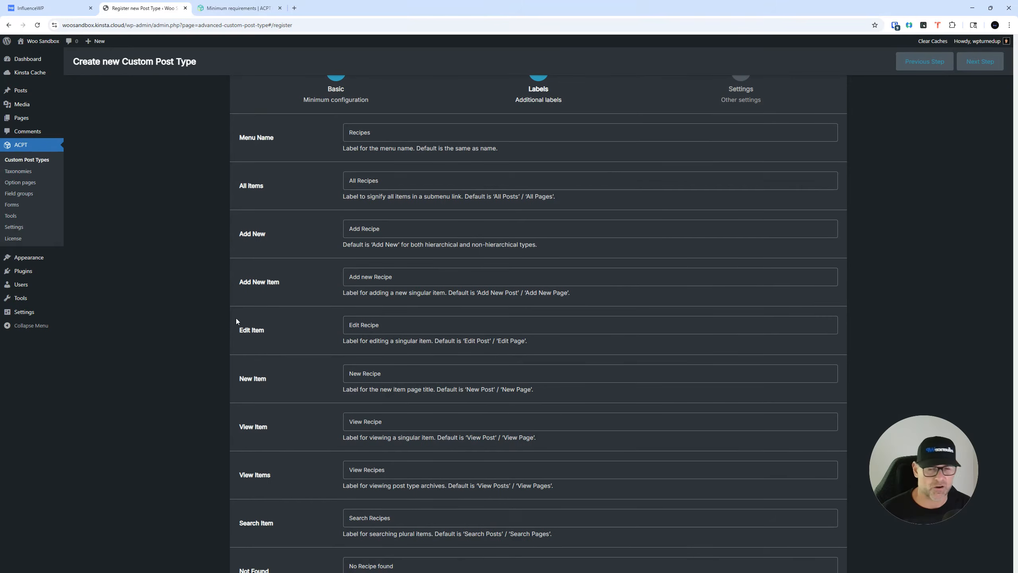
{"action": "scroll", "coordinate": [385, 304], "scroll_direction": "down", "scroll_amount": 1}
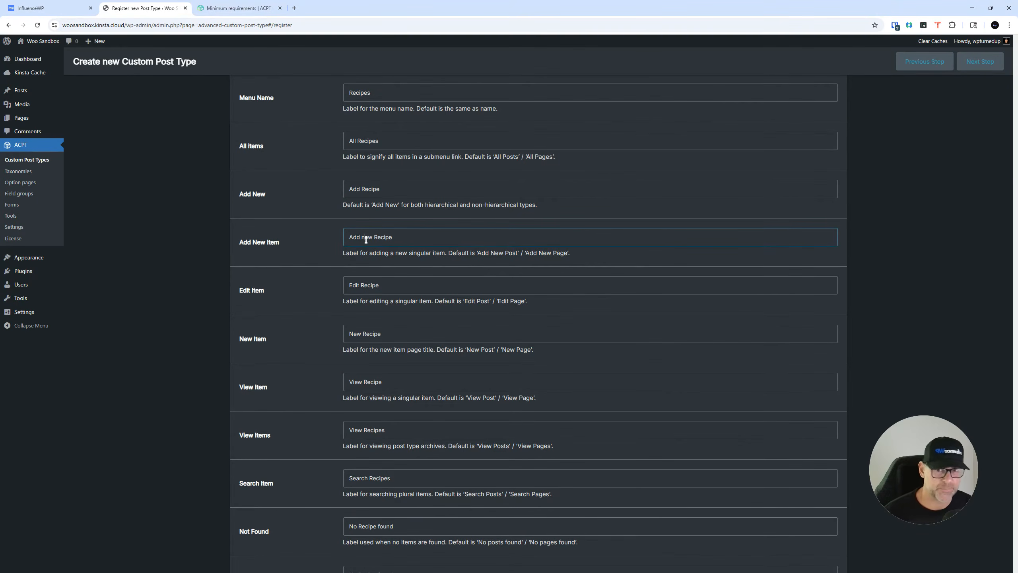
{"action": "left_click", "coordinate": [366, 239]}
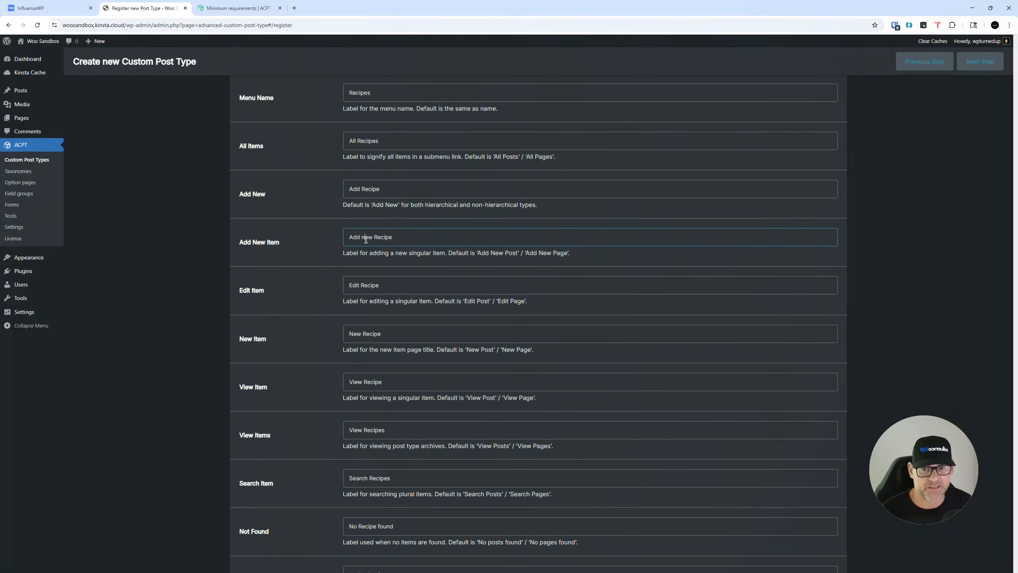
{"action": "type", "text": "a"}
{"action": "key", "text": "Num_Lock"}
{"action": "key", "text": "BackSpace"}
{"action": "key", "text": "BackSpace"}
{"action": "scroll", "coordinate": [333, 248], "scroll_direction": "down", "scroll_amount": 8}
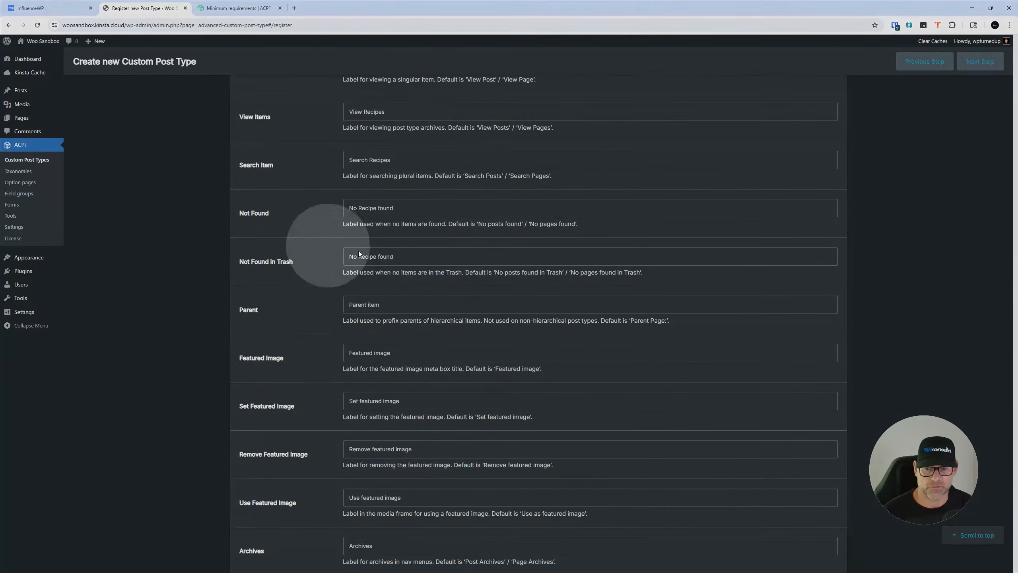
{"action": "scroll", "coordinate": [358, 249], "scroll_direction": "down", "scroll_amount": 3}
{"action": "scroll", "coordinate": [333, 303], "scroll_direction": "down", "scroll_amount": 6}
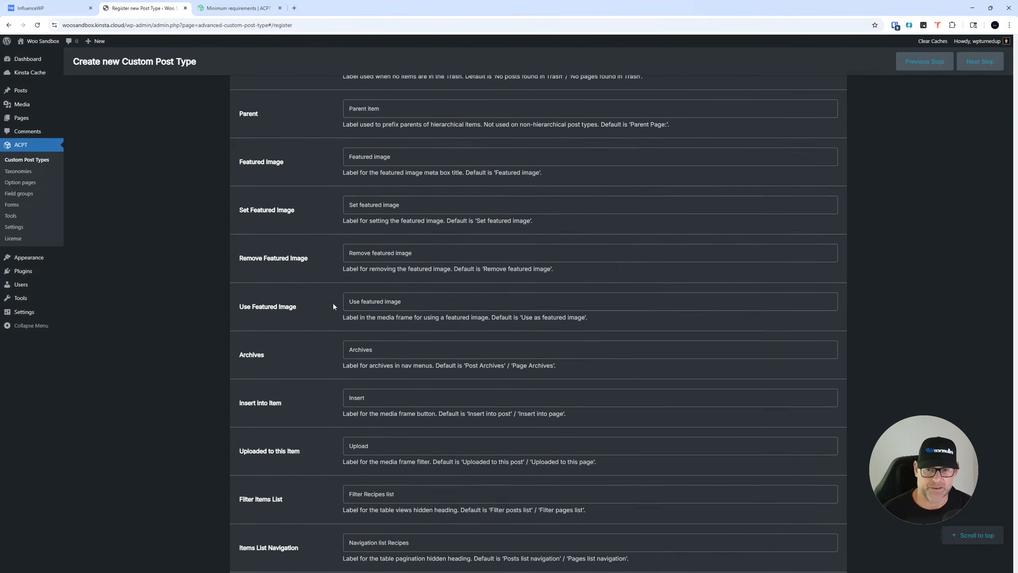
{"action": "scroll", "coordinate": [386, 303], "scroll_direction": "up", "scroll_amount": 8}
{"action": "scroll", "coordinate": [385, 304], "scroll_direction": "up", "scroll_amount": 12}
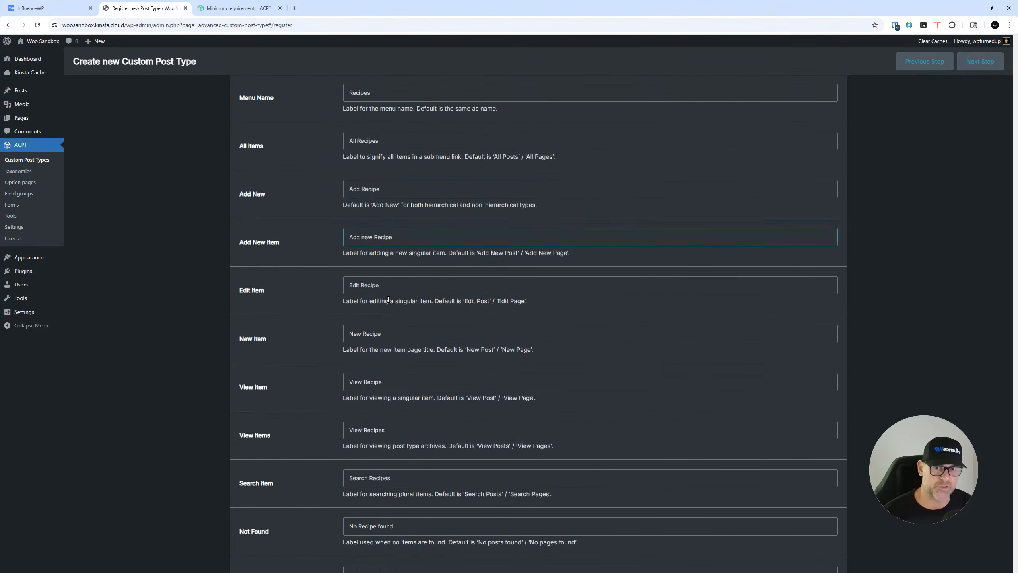
{"action": "scroll", "coordinate": [421, 194], "scroll_direction": "down", "scroll_amount": 20}
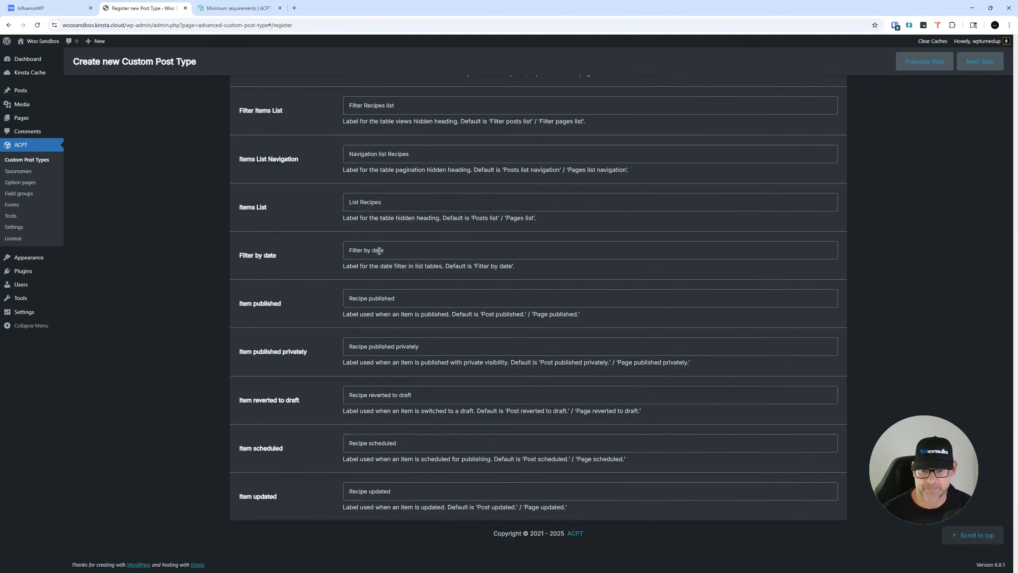
{"action": "scroll", "coordinate": [380, 251], "scroll_direction": "up", "scroll_amount": 5}
{"action": "scroll", "coordinate": [421, 252], "scroll_direction": "up", "scroll_amount": 20}
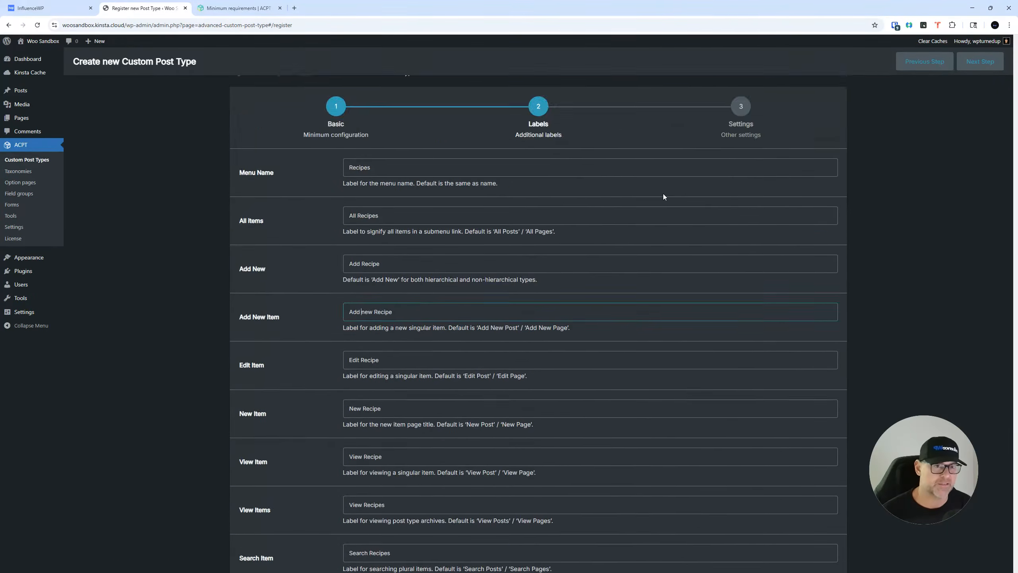
Step: Continue to the Settings stage, review the default post type options without altering them, and save the recipe post type
{"action": "left_click", "coordinate": [977, 91]}
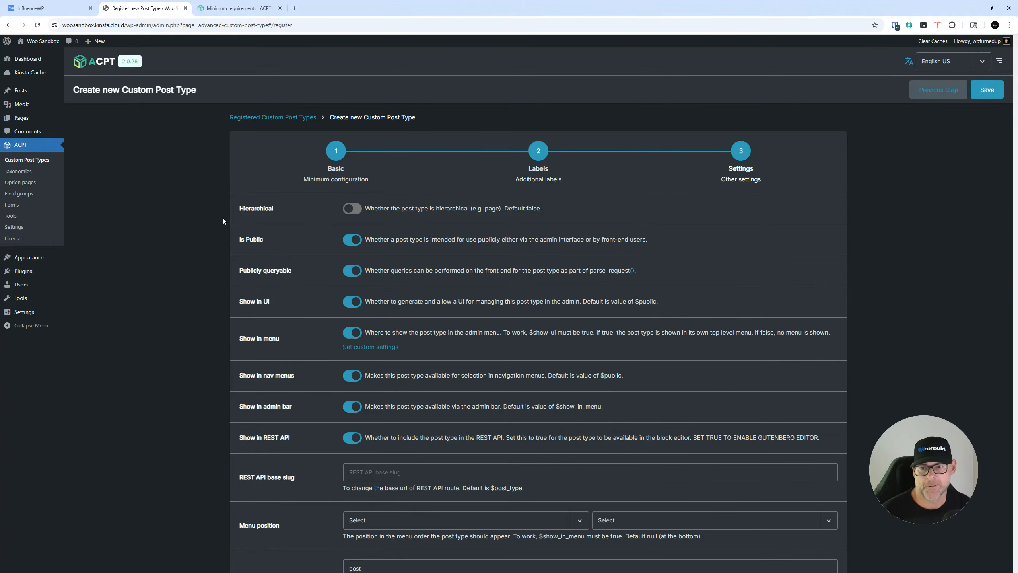
{"action": "left_click", "coordinate": [309, 210]}
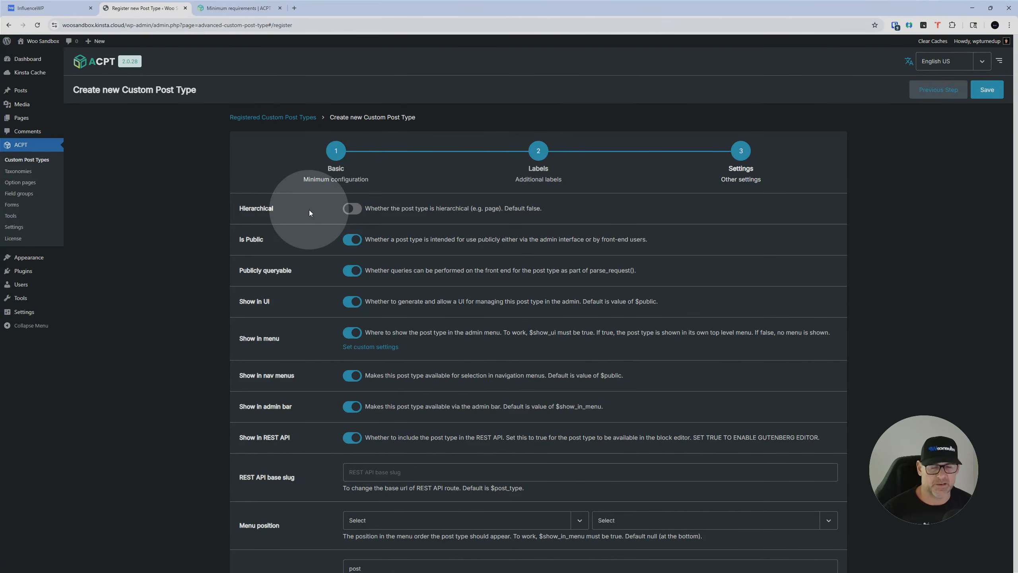
{"action": "left_click", "coordinate": [262, 26]}
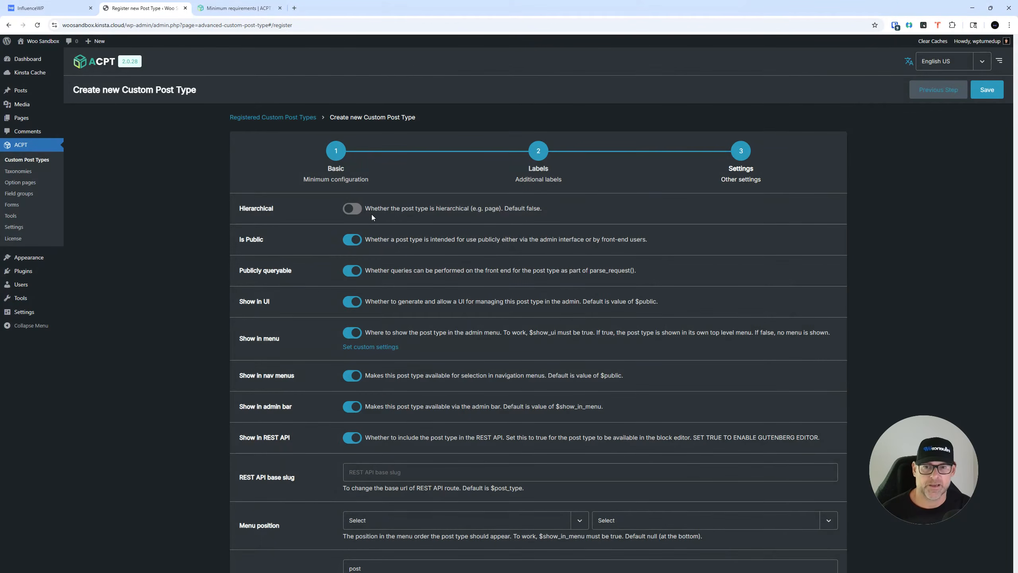
{"action": "key", "text": "ctrl"}
{"action": "key", "text": "ctrl"}
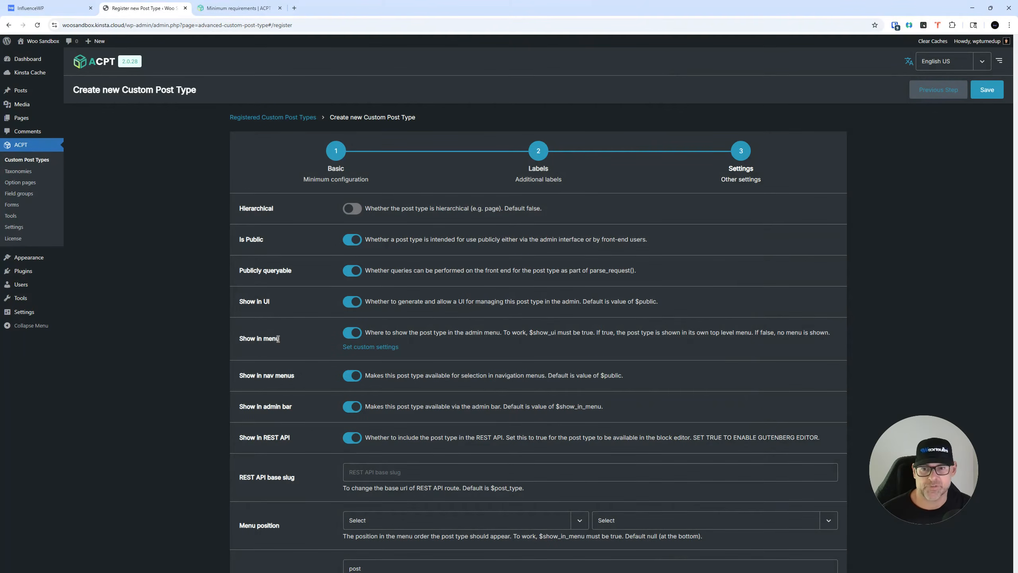
{"action": "scroll", "coordinate": [375, 363], "scroll_direction": "down", "scroll_amount": 7}
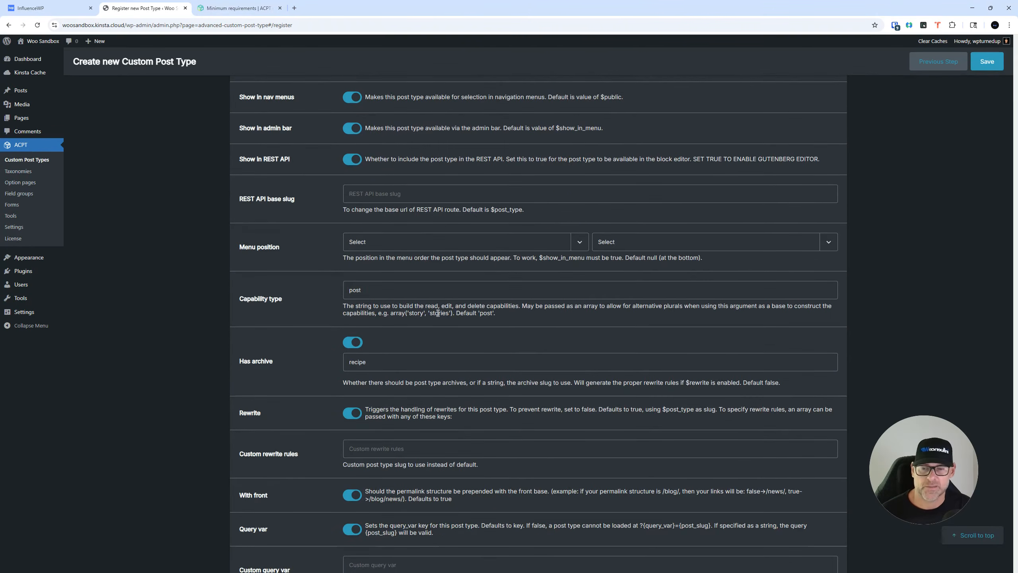
{"action": "scroll", "coordinate": [431, 309], "scroll_direction": "up", "scroll_amount": 1}
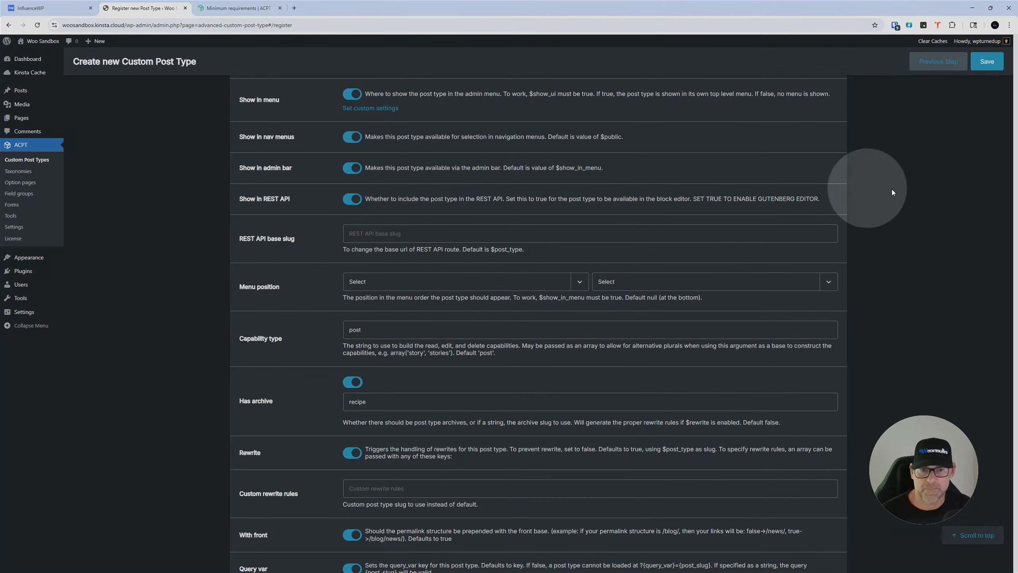
{"action": "scroll", "coordinate": [340, 318], "scroll_direction": "down", "scroll_amount": 3}
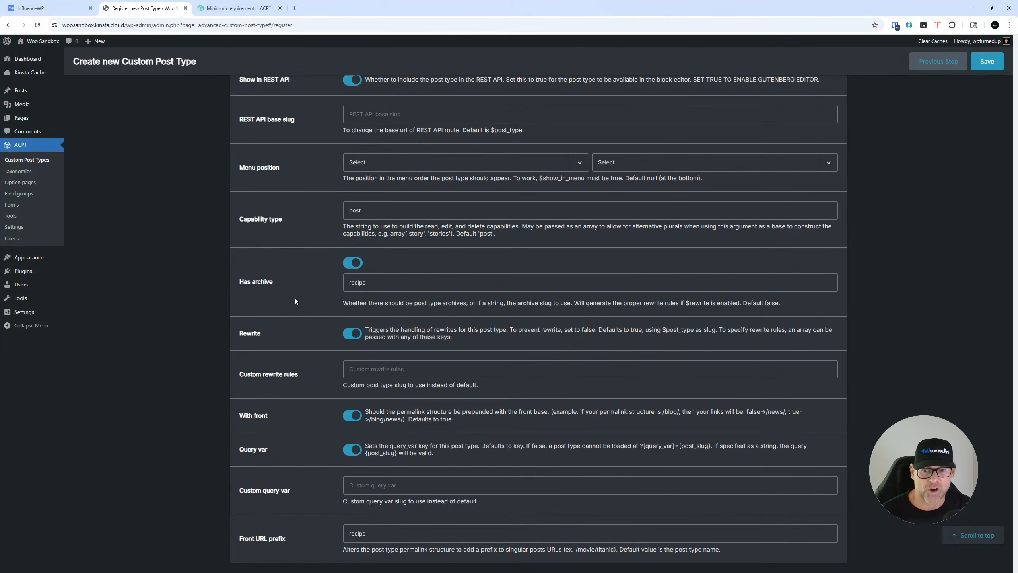
{"action": "scroll", "coordinate": [303, 348], "scroll_direction": "down", "scroll_amount": 2}
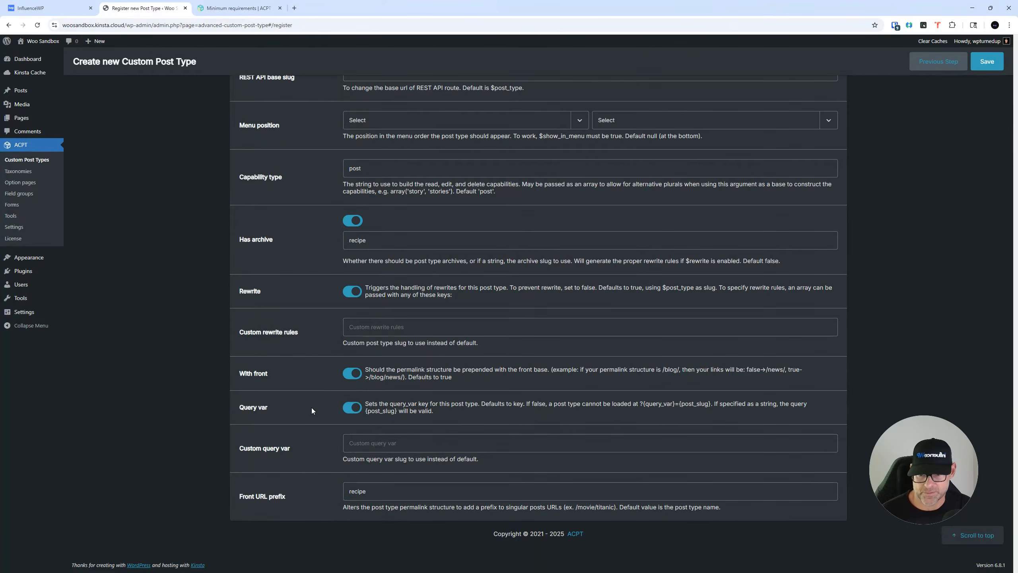
{"action": "scroll", "coordinate": [315, 434], "scroll_direction": "up", "scroll_amount": 10}
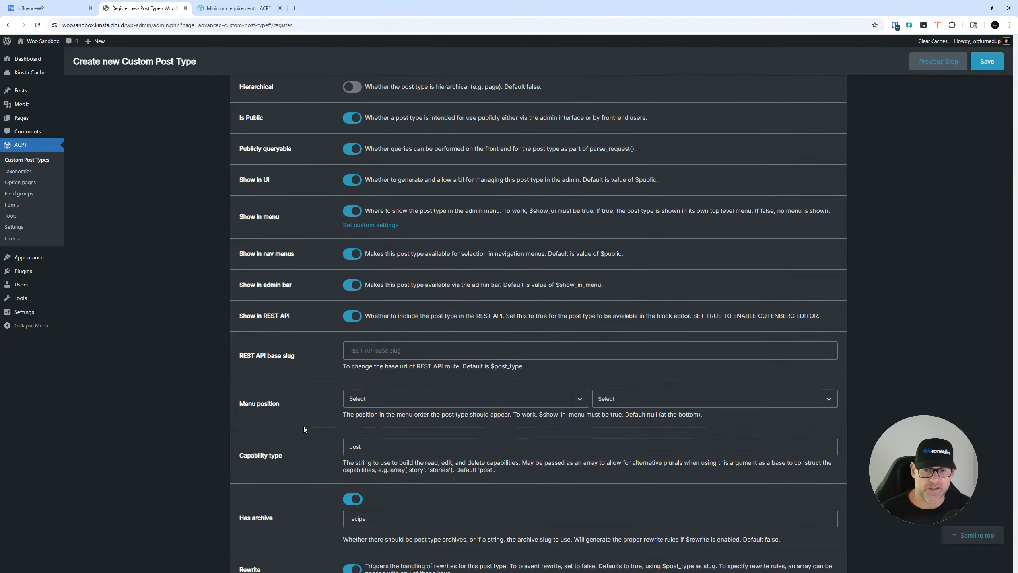
{"action": "left_click", "coordinate": [989, 86]}
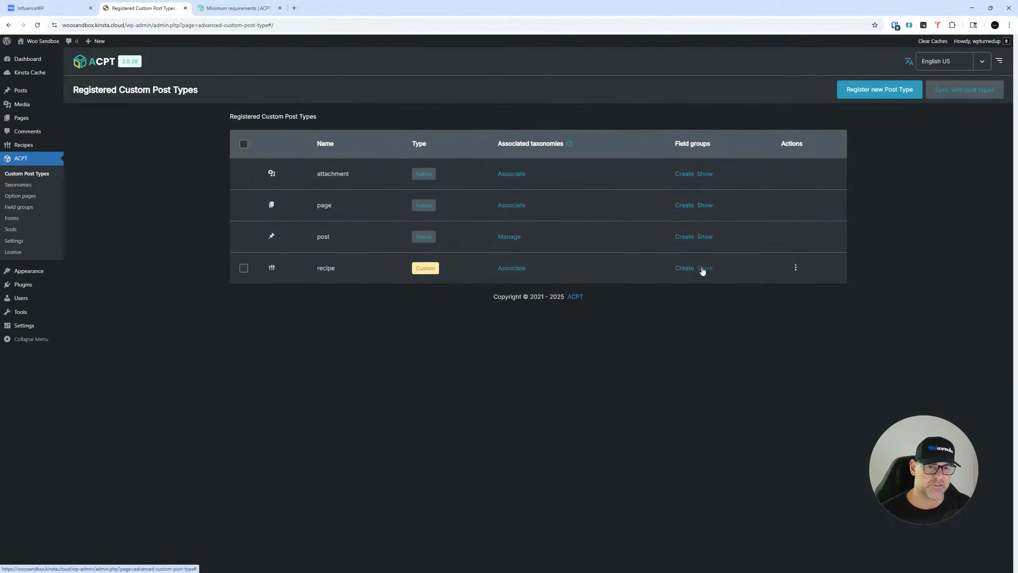
Step: View the actions available for the recipe post type in the list of registered custom post types
{"action": "left_click", "coordinate": [796, 268]}
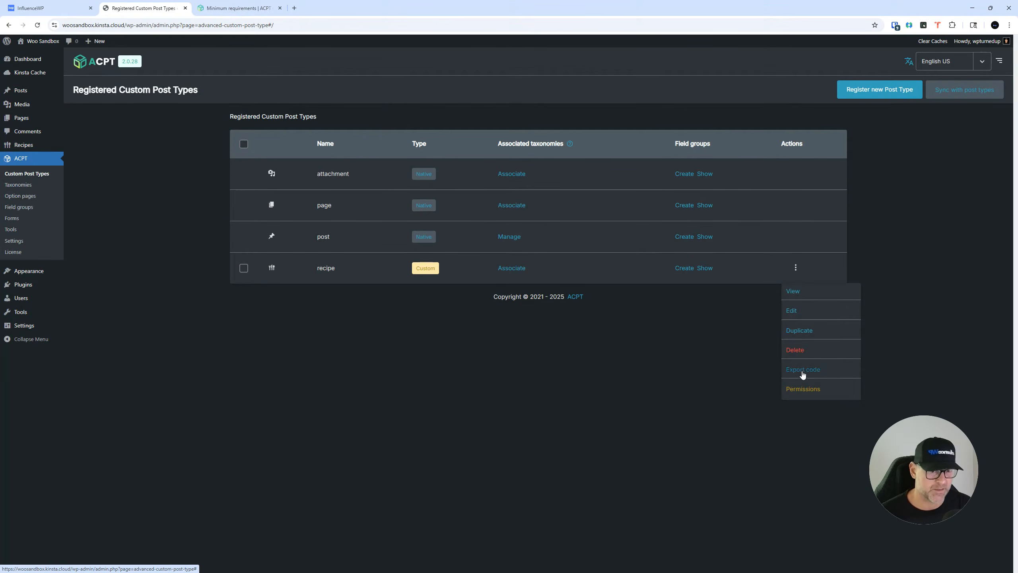
{"action": "left_click", "coordinate": [638, 366]}
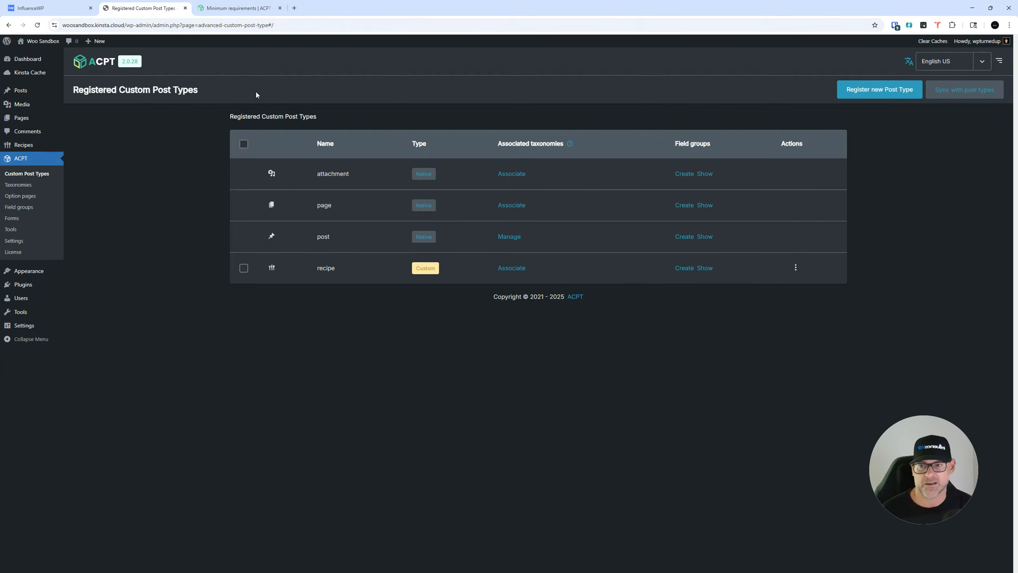
Step: Start registering a new ACPT taxonomy and set its slug to "recipecategories"
{"action": "left_click", "coordinate": [19, 185]}
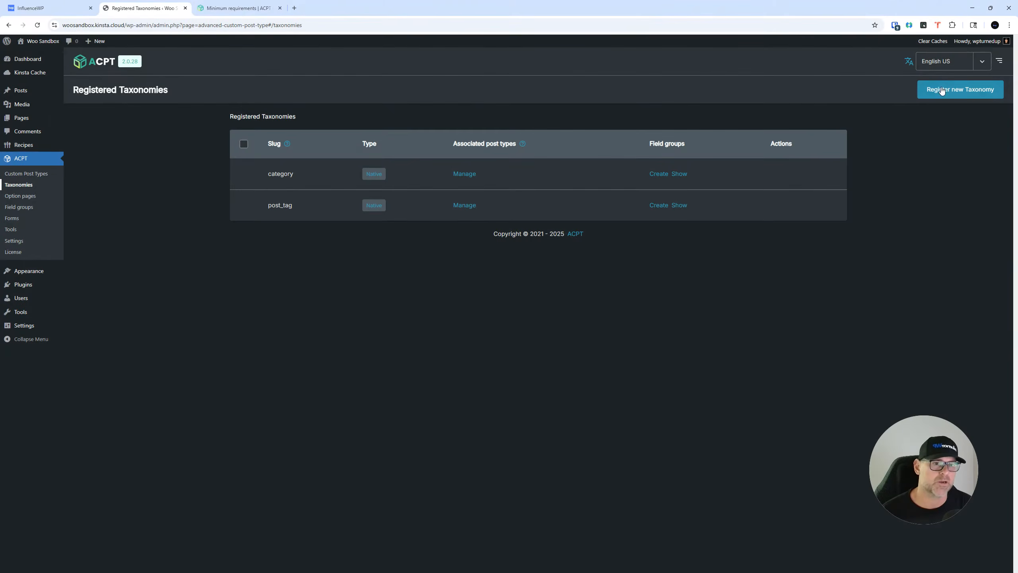
{"action": "left_click", "coordinate": [943, 92]}
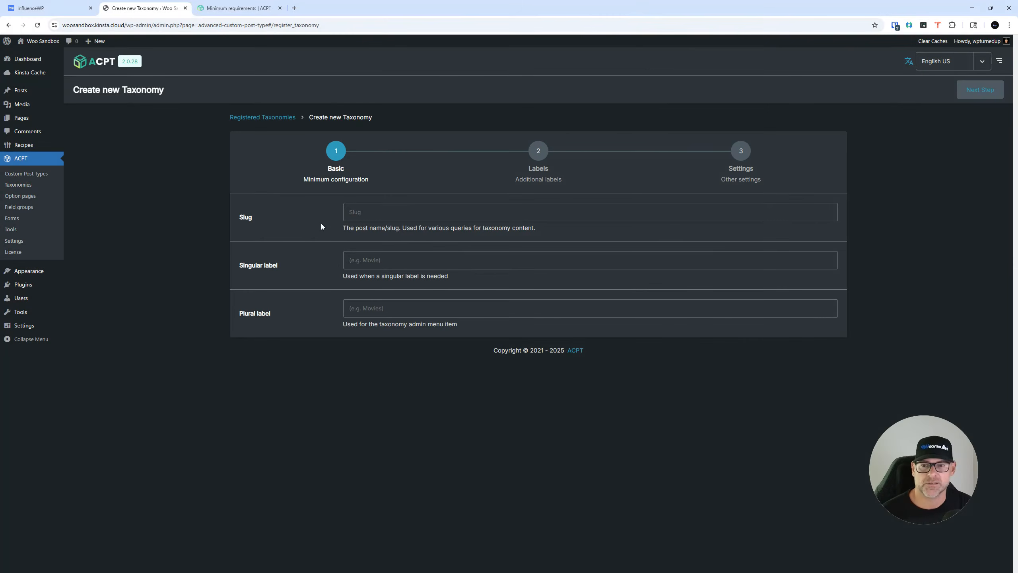
{"action": "left_click", "coordinate": [389, 211]}
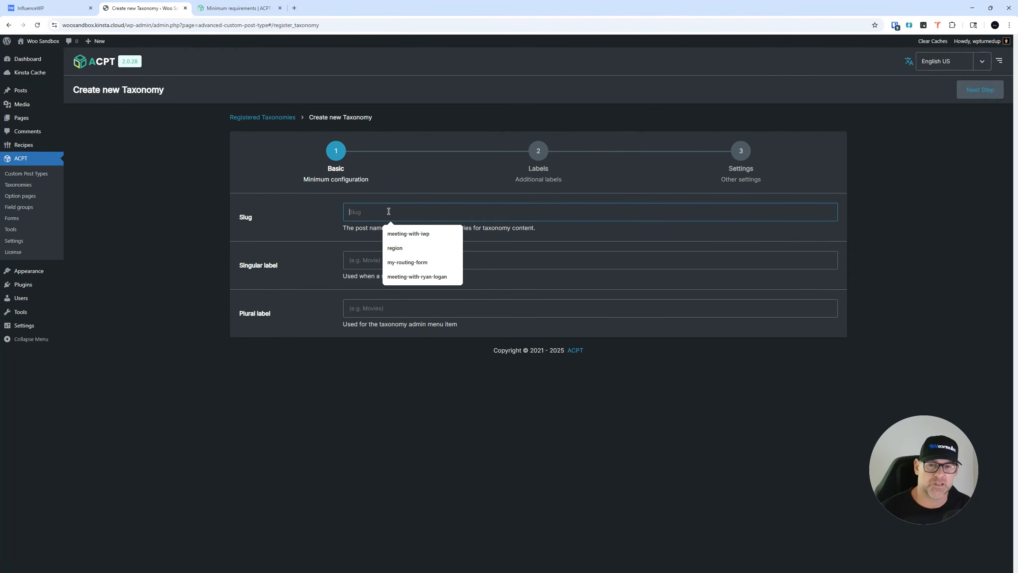
{"action": "type", "text": "recipe"}
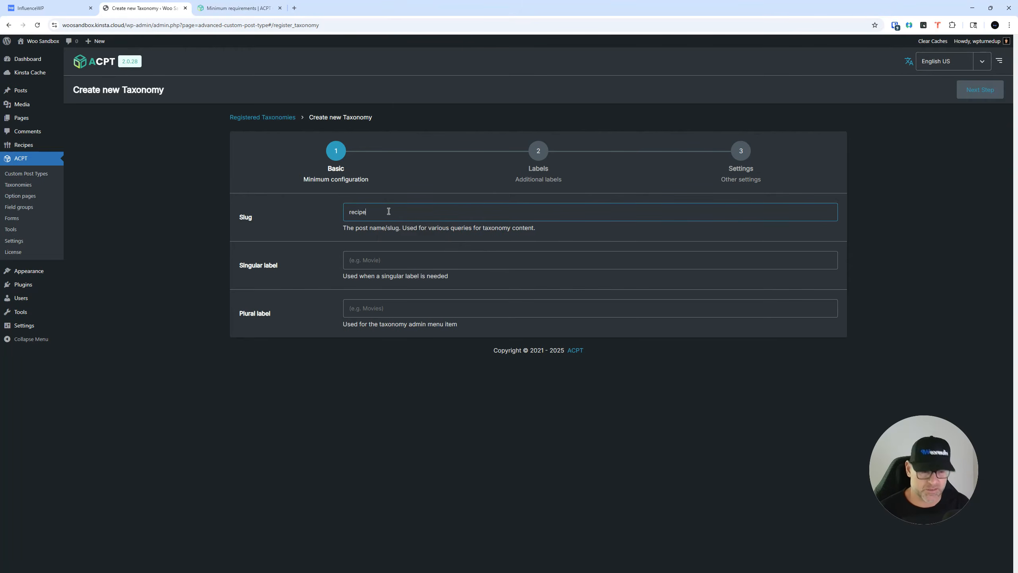
{"action": "type", "text": "ca"}
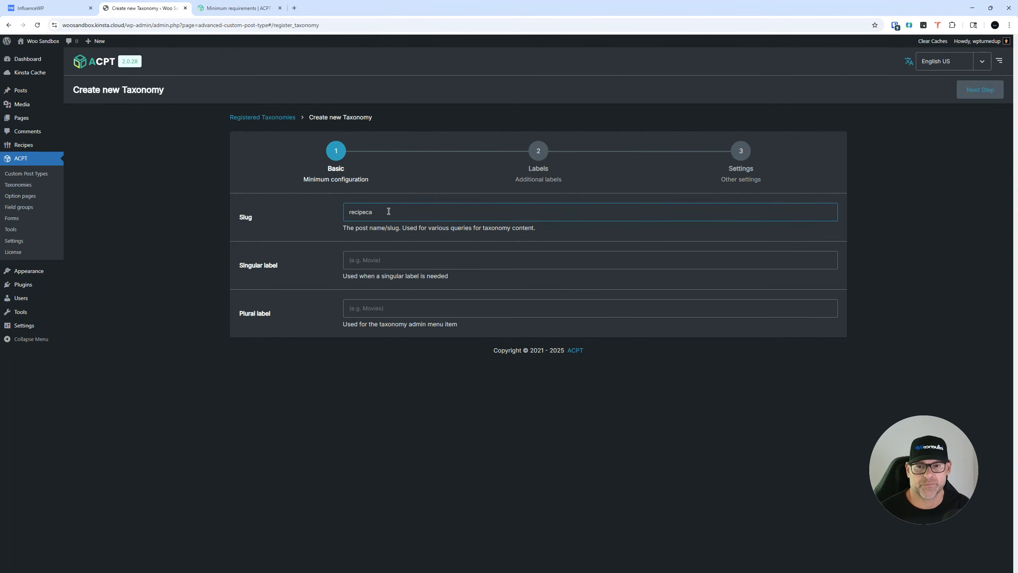
{"action": "type", "text": "tegories"}
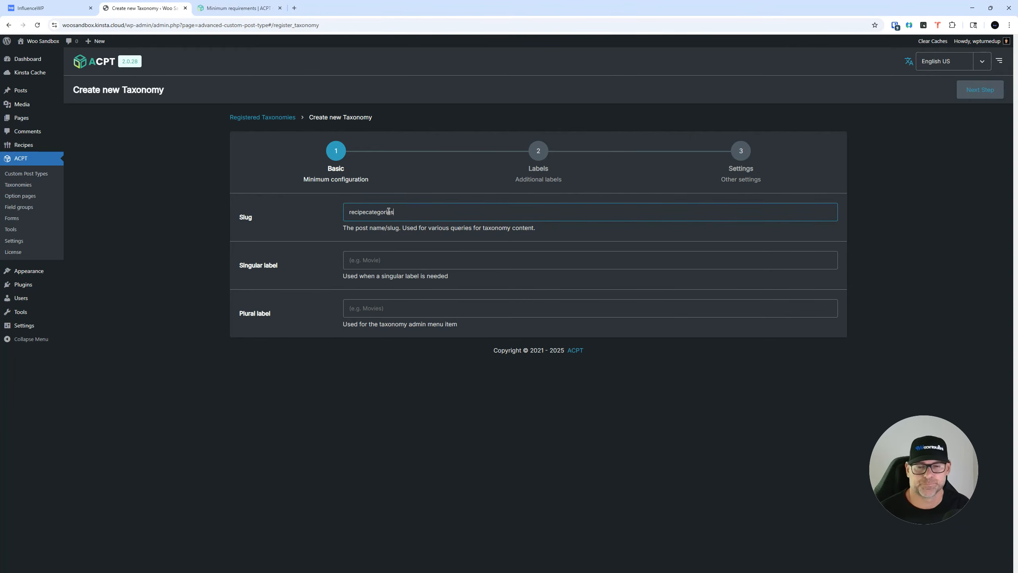
Step: Set the taxonomy's singular label to "Recipe Category"
{"action": "left_click", "coordinate": [394, 264]}
{"action": "type", "text": "Recipe Ca"}
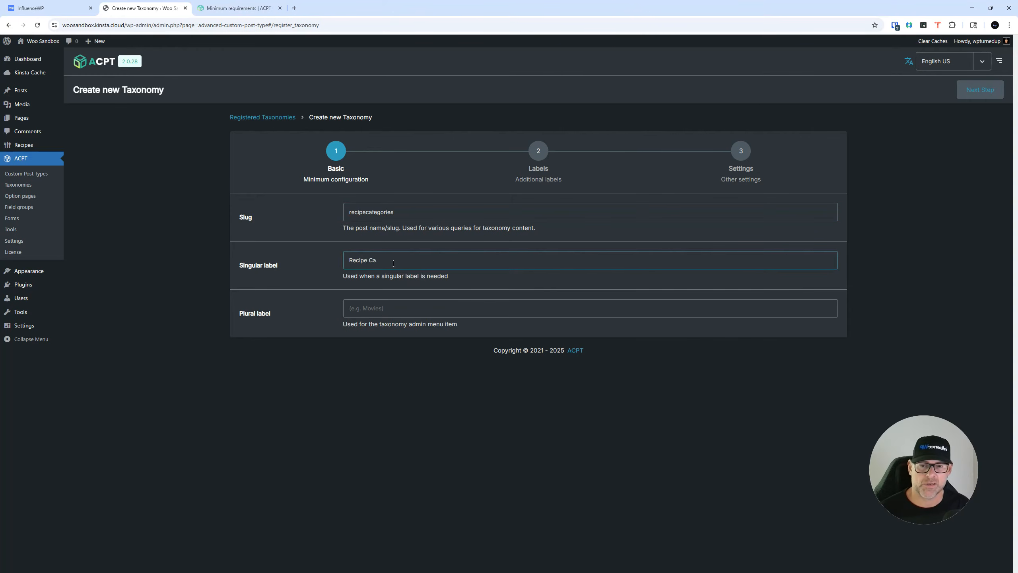
{"action": "type", "text": "tegories"}
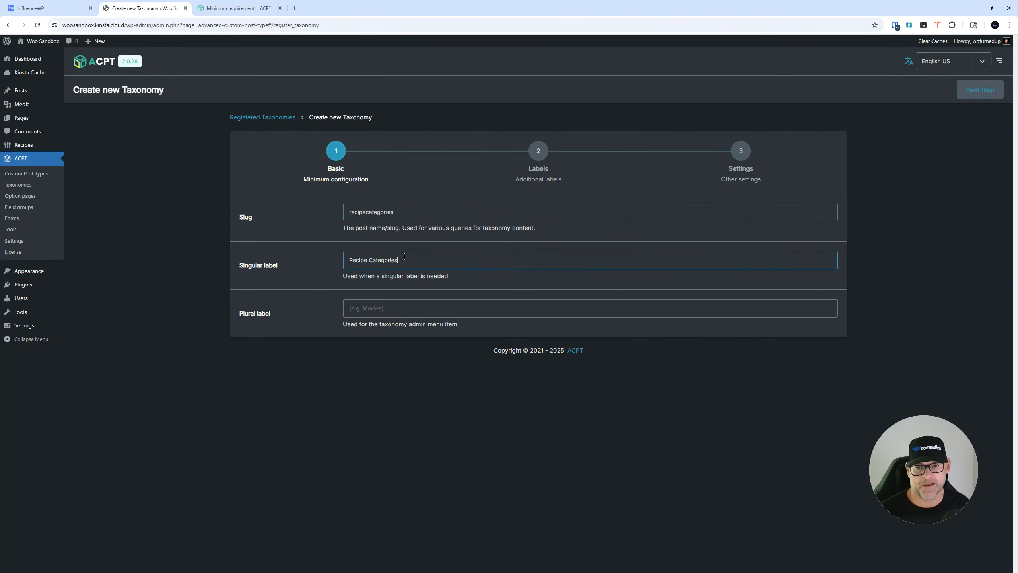
{"action": "key", "text": "BackSpace"}
{"action": "key", "text": "BackSpace"}
{"action": "key", "text": "BackSpace"}
{"action": "type", "text": "y"}
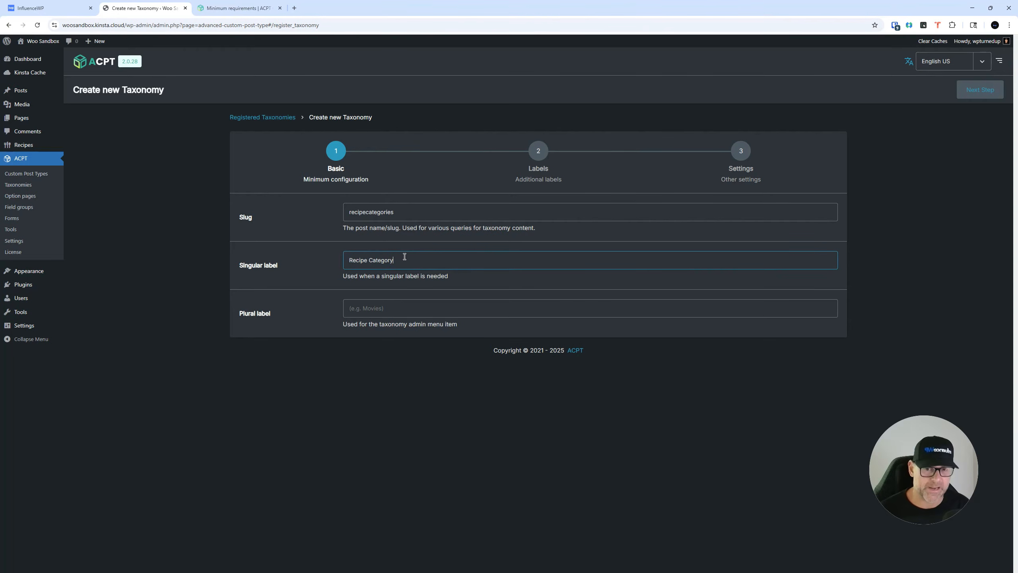
Step: Reuse the singular label's text to set the taxonomy's plural label to "Recipe Categories"
{"action": "triple_click", "coordinate": [401, 261]}
{"action": "key", "text": "ctrl+c"}
{"action": "left_click", "coordinate": [368, 315]}
{"action": "key", "text": "ctrl+v"}
{"action": "key", "text": "BackSpace"}
{"action": "key", "text": "BackSpace"}
{"action": "type", "text": "ries"}
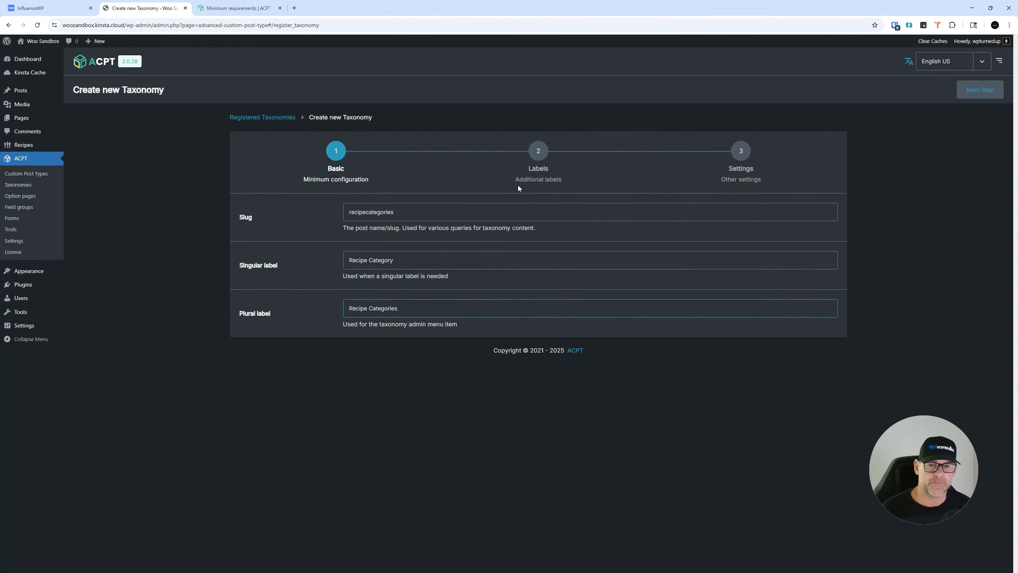
Step: Advance through the Labels and Settings stages, keeping the default values, and save the recipecategories taxonomy
{"action": "left_click", "coordinate": [979, 97]}
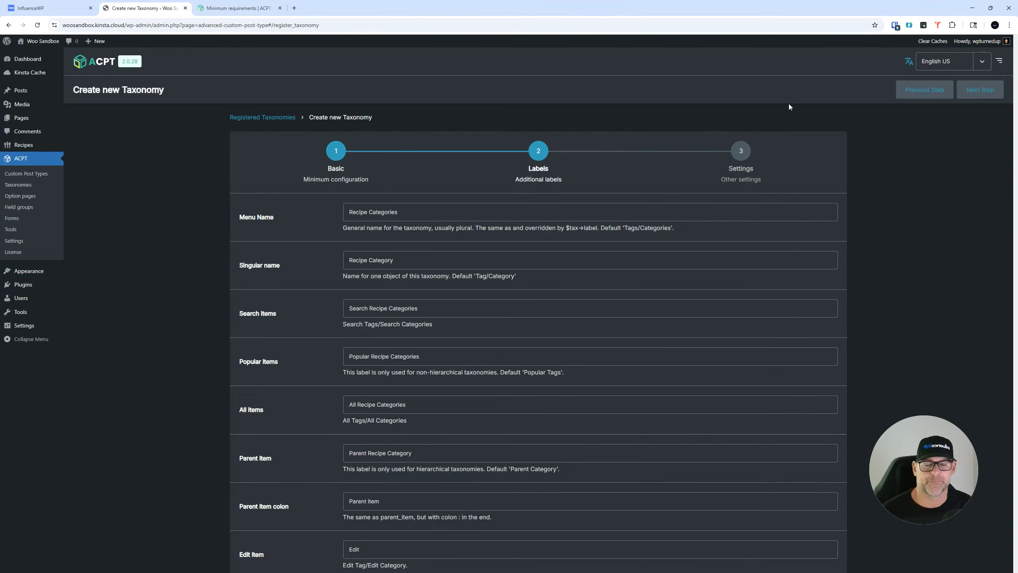
{"action": "scroll", "coordinate": [421, 301], "scroll_direction": "down", "scroll_amount": 10}
{"action": "scroll", "coordinate": [421, 302], "scroll_direction": "up", "scroll_amount": 10}
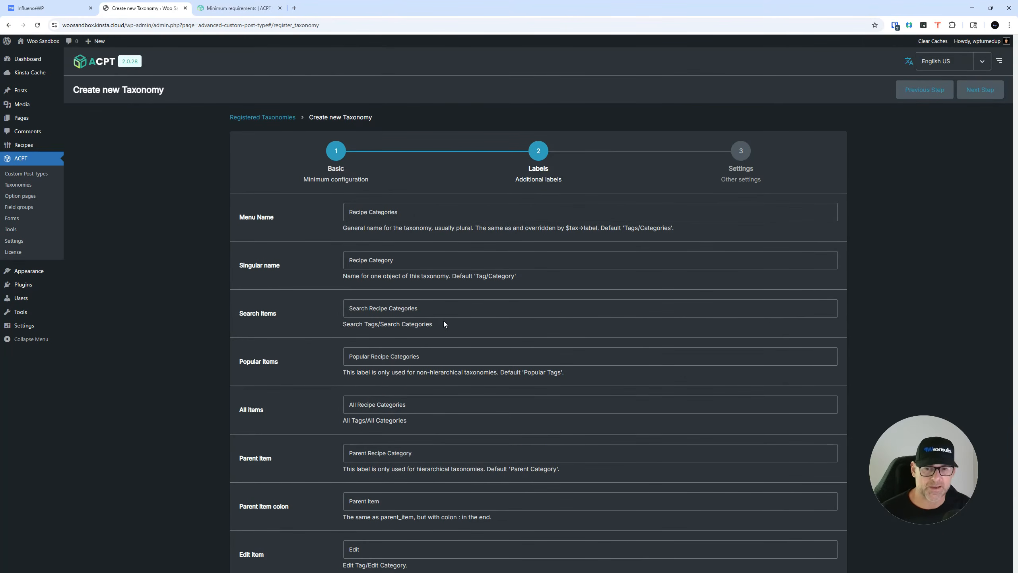
{"action": "left_click", "coordinate": [962, 94]}
{"action": "scroll", "coordinate": [352, 310], "scroll_direction": "down", "scroll_amount": 7}
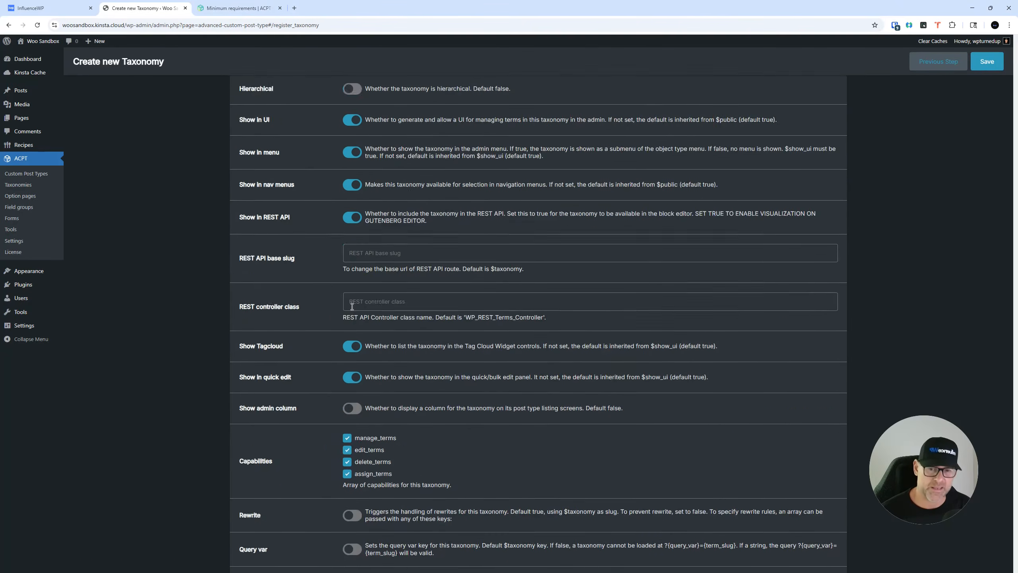
{"action": "scroll", "coordinate": [371, 336], "scroll_direction": "up", "scroll_amount": 3}
{"action": "scroll", "coordinate": [371, 336], "scroll_direction": "up", "scroll_amount": 4}
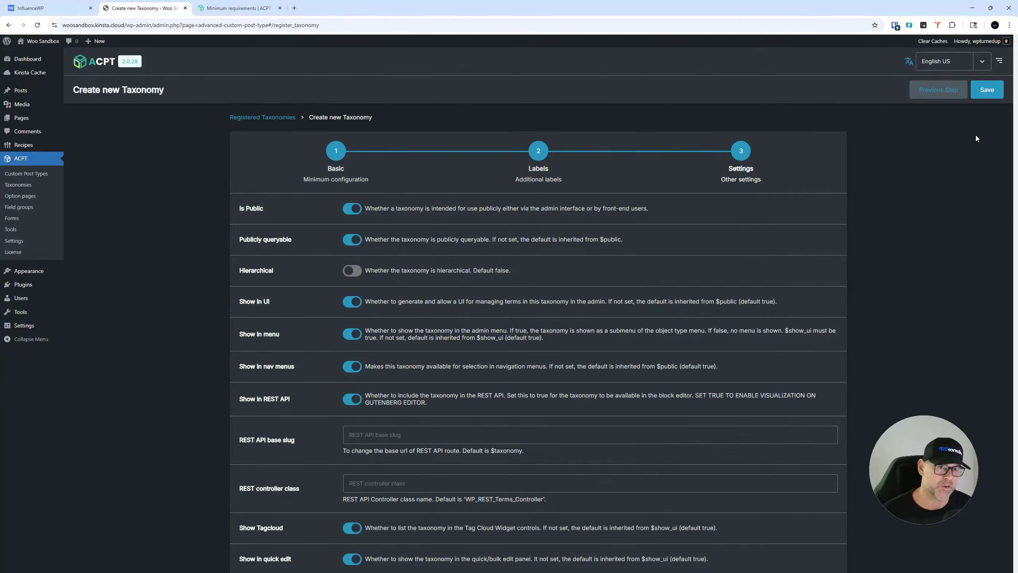
{"action": "left_click", "coordinate": [980, 93]}
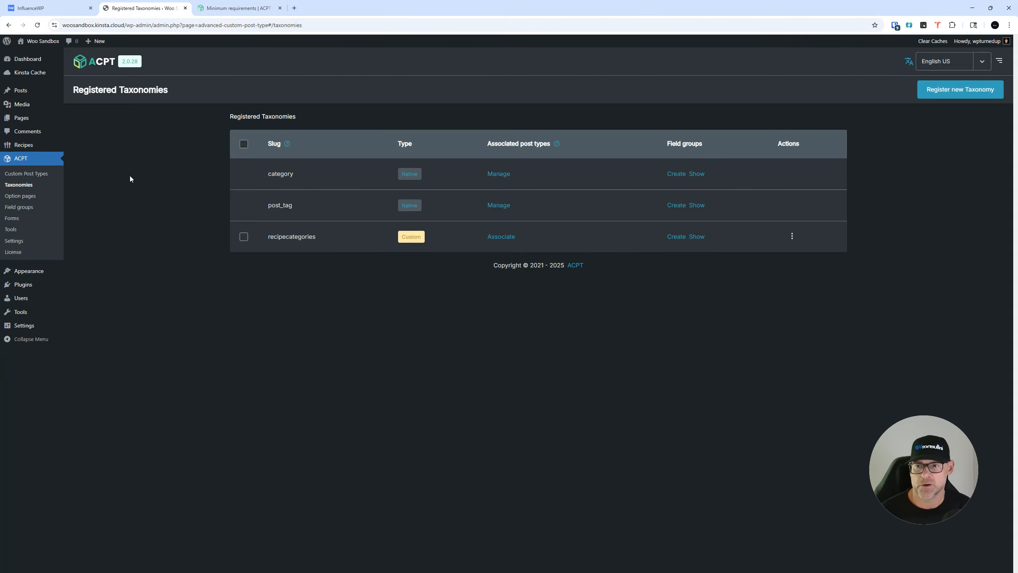
Step: Associate the recipecategories taxonomy with the recipe custom post type
{"action": "left_click", "coordinate": [41, 174]}
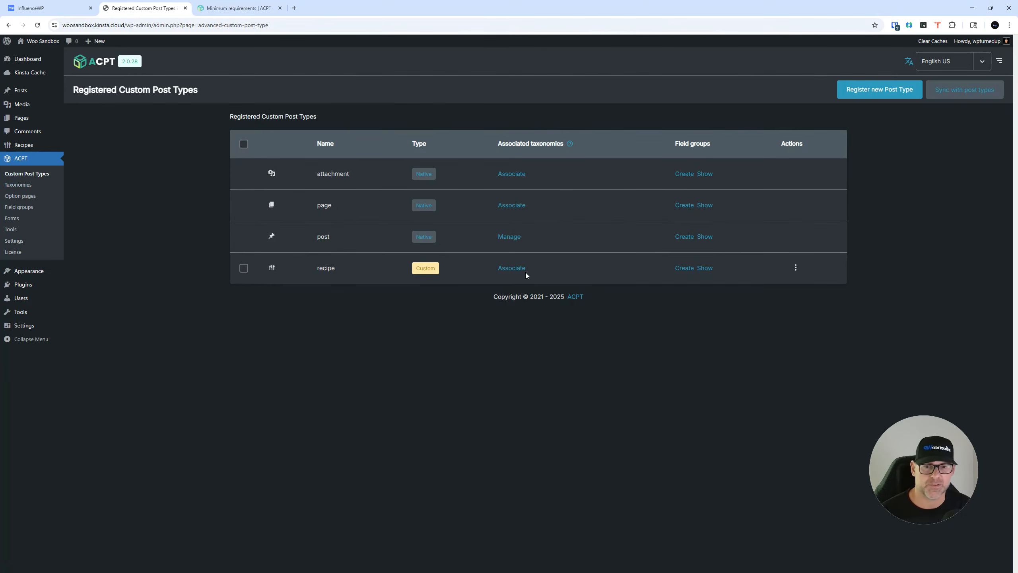
{"action": "mouse_move", "coordinate": [536, 148]}
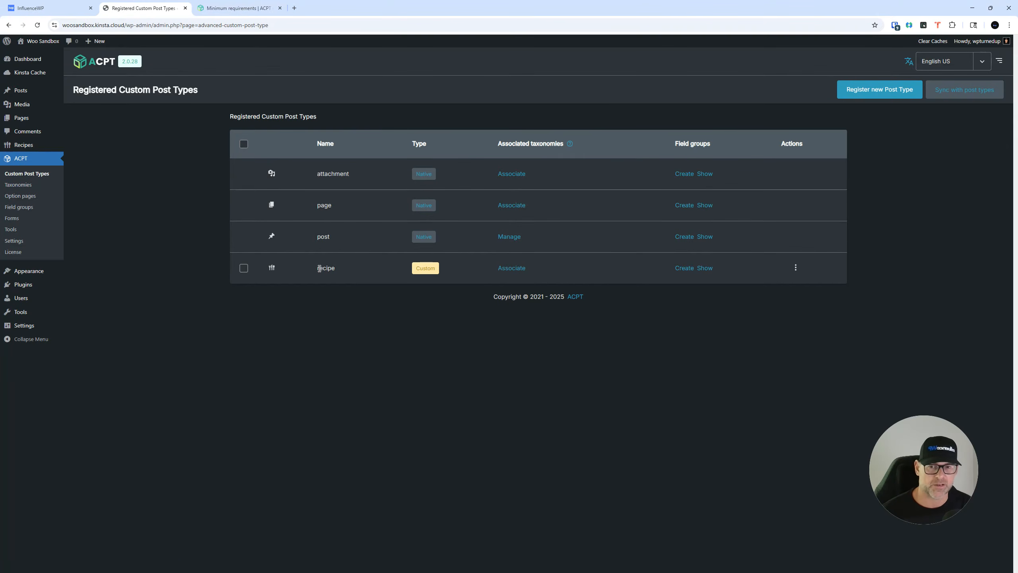
{"action": "left_click", "coordinate": [507, 272]}
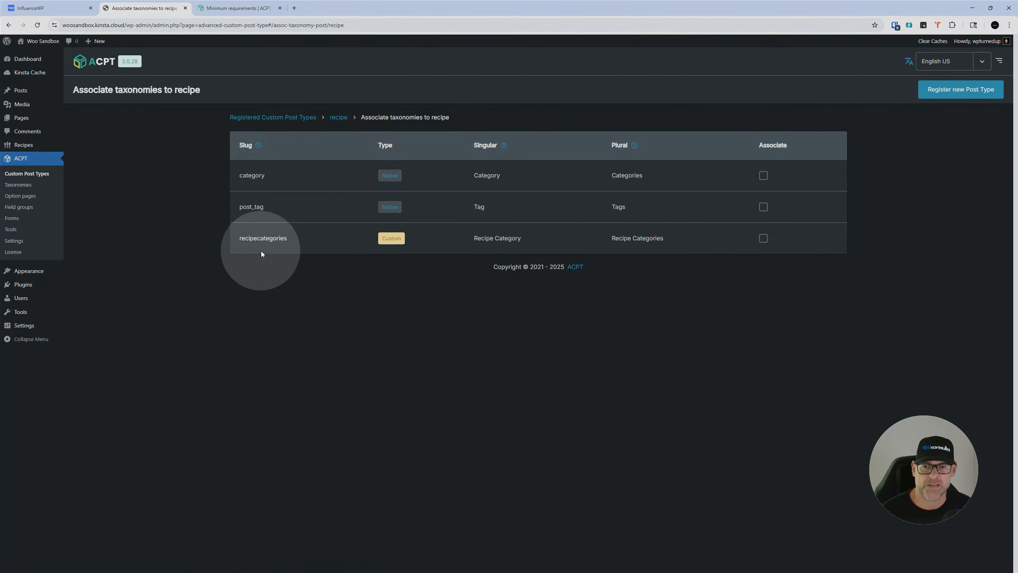
{"action": "left_click", "coordinate": [765, 240]}
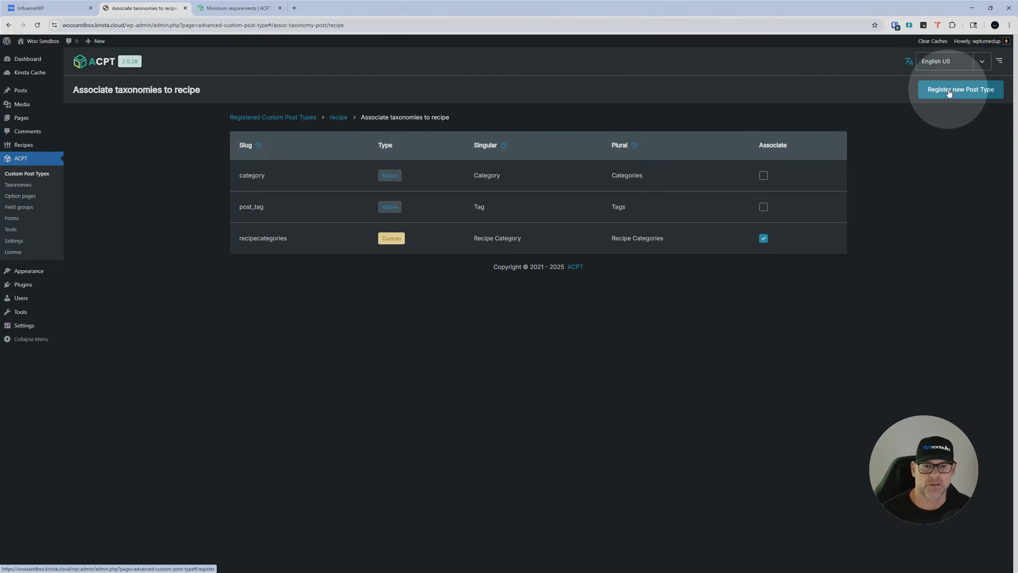
{"action": "left_click", "coordinate": [949, 93]}
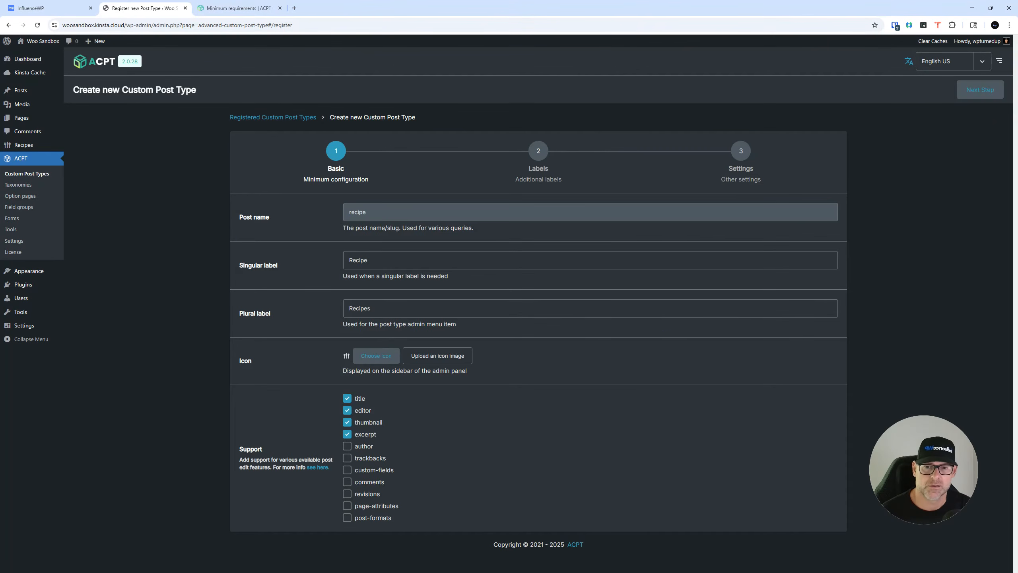
{"action": "scroll", "coordinate": [527, 371], "scroll_direction": "down", "scroll_amount": 1}
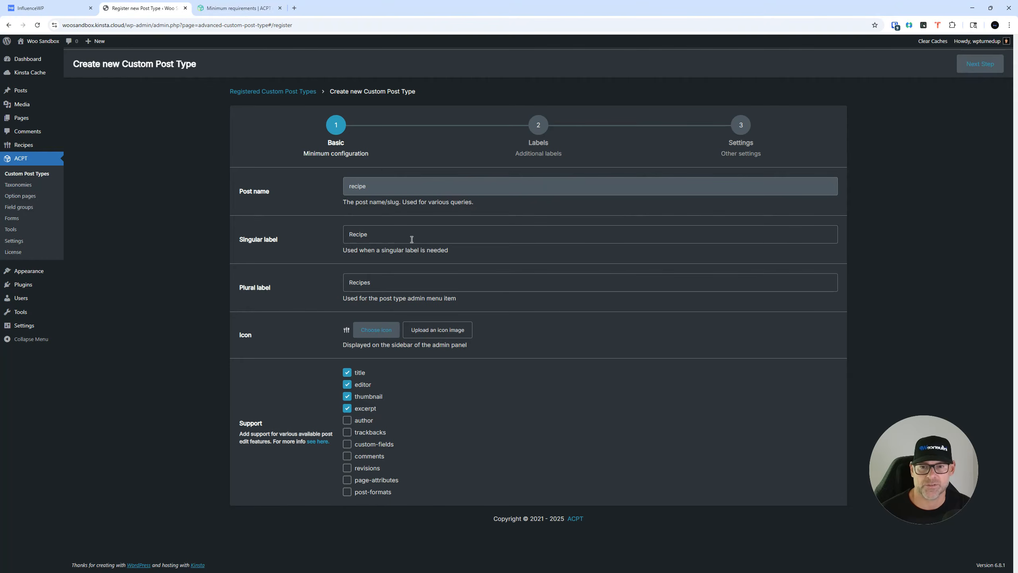
{"action": "left_click", "coordinate": [962, 65]}
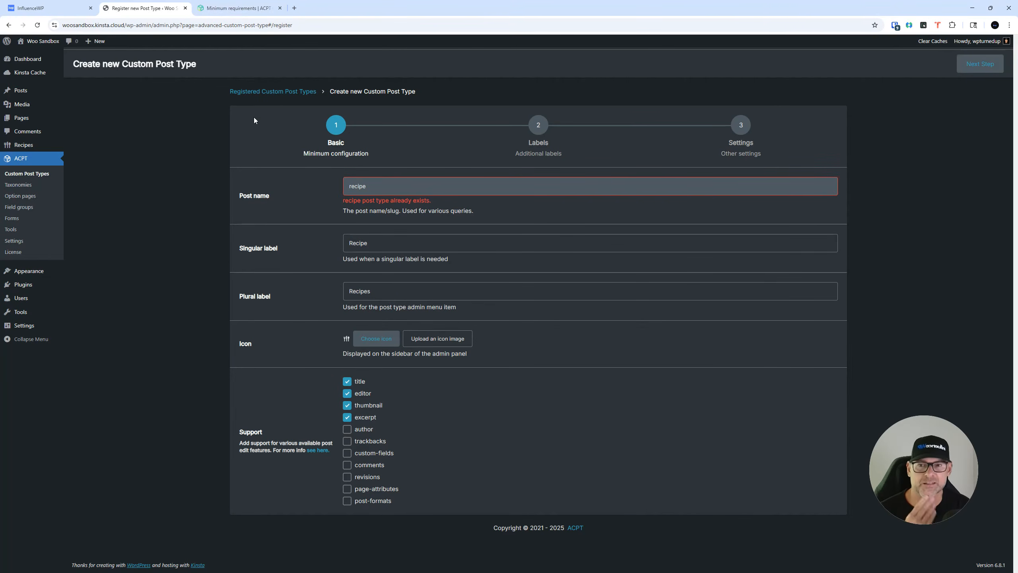
{"action": "left_click", "coordinate": [277, 91]}
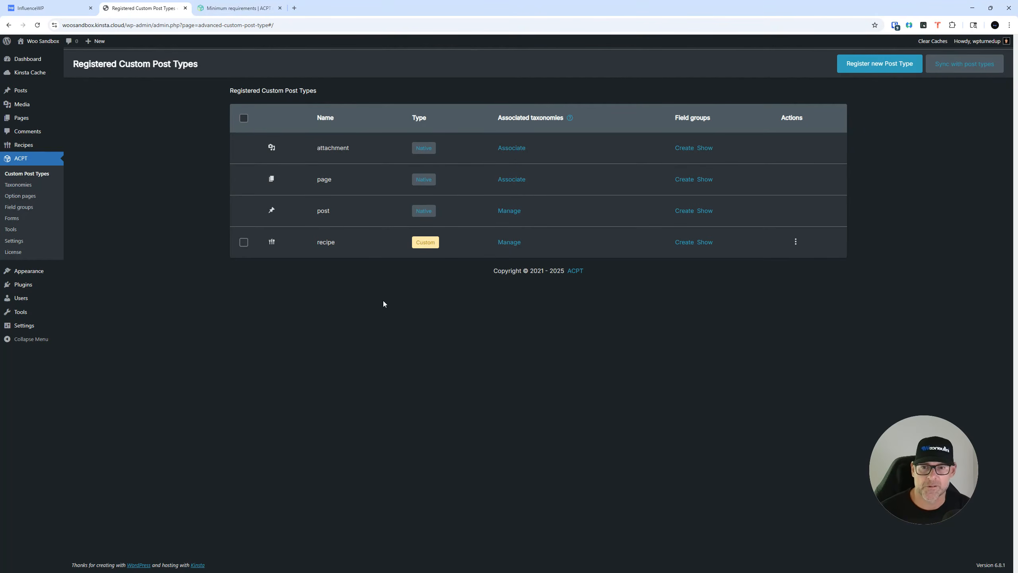
Step: Check the recipe post type's taxonomy associations and view the list of registered taxonomies
{"action": "left_click", "coordinate": [20, 177]}
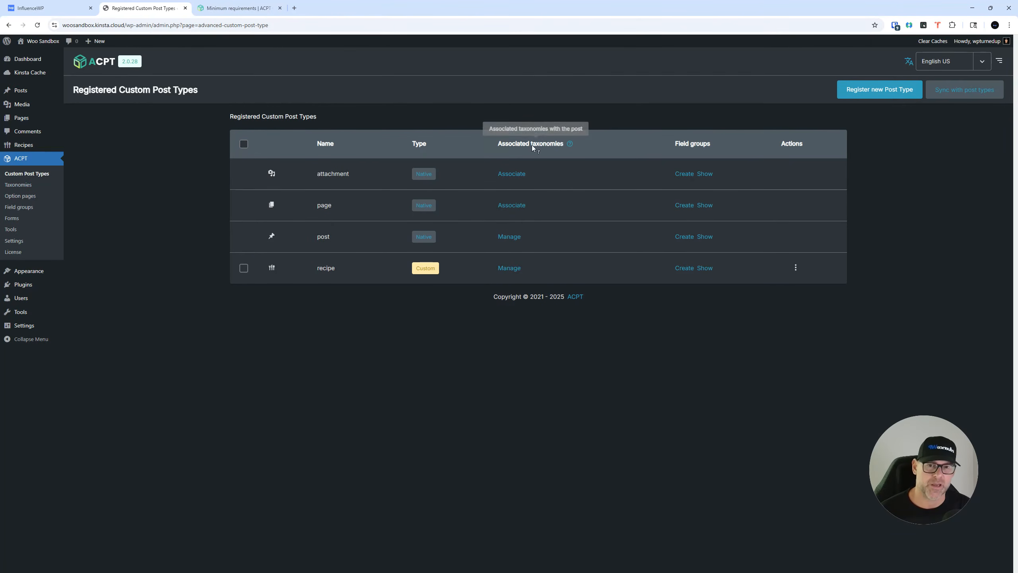
{"action": "left_click", "coordinate": [512, 268]}
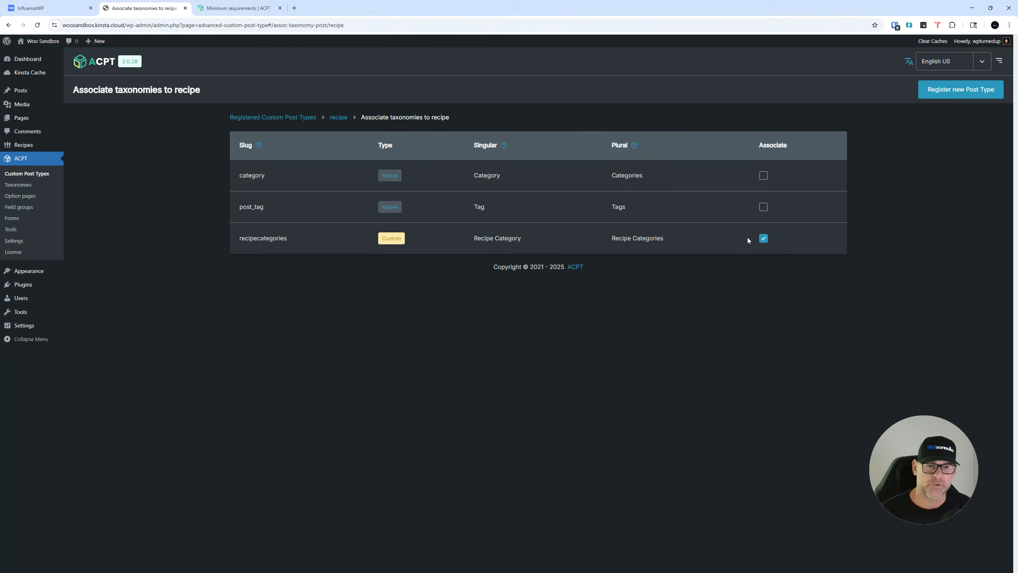
{"action": "left_click", "coordinate": [949, 96]}
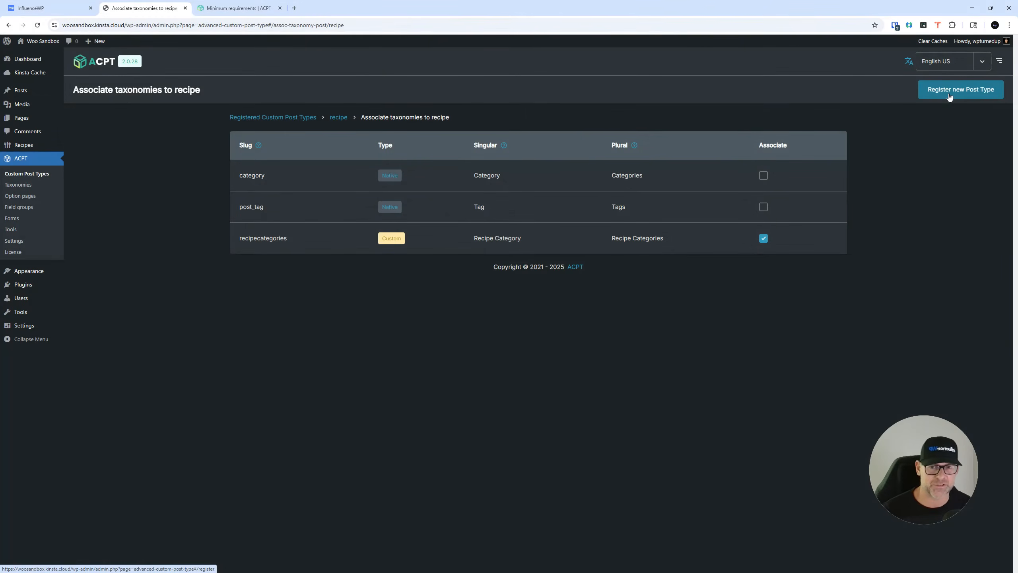
{"action": "left_click", "coordinate": [18, 185]}
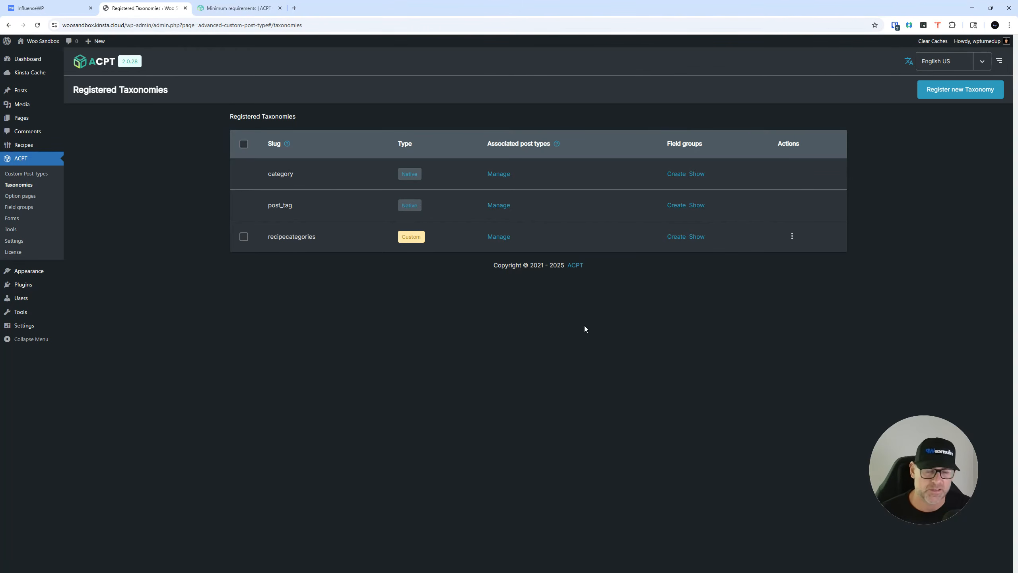
Step: Open the Recipe Categories of the Recipes post type and add a category named "Italian"
{"action": "left_click", "coordinate": [24, 152]}
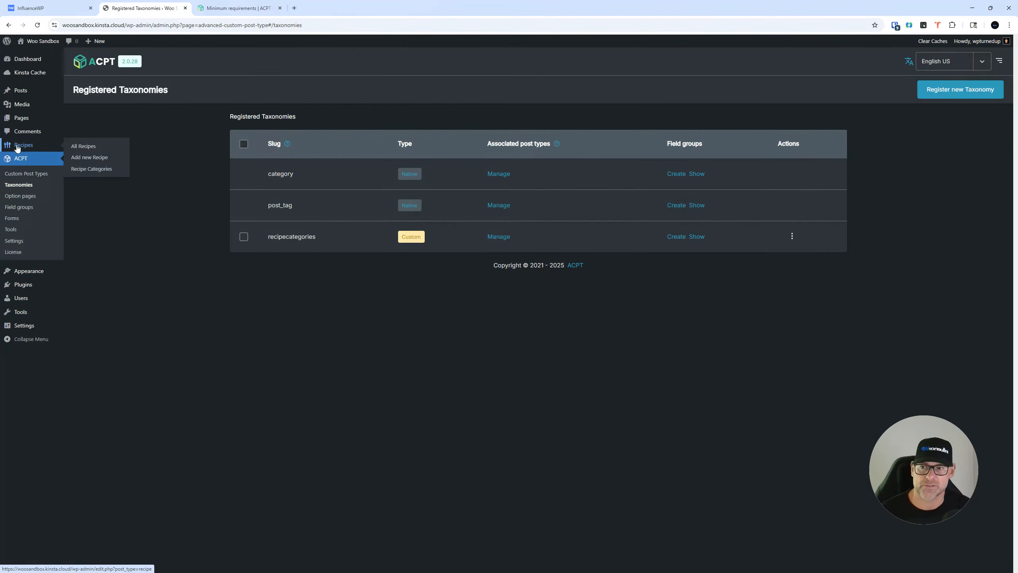
{"action": "mouse_move", "coordinate": [24, 151]}
{"action": "left_mouse_down"}
{"action": "mouse_move", "coordinate": [45, 145]}
{"action": "mouse_move", "coordinate": [34, 145]}
{"action": "left_mouse_up"}
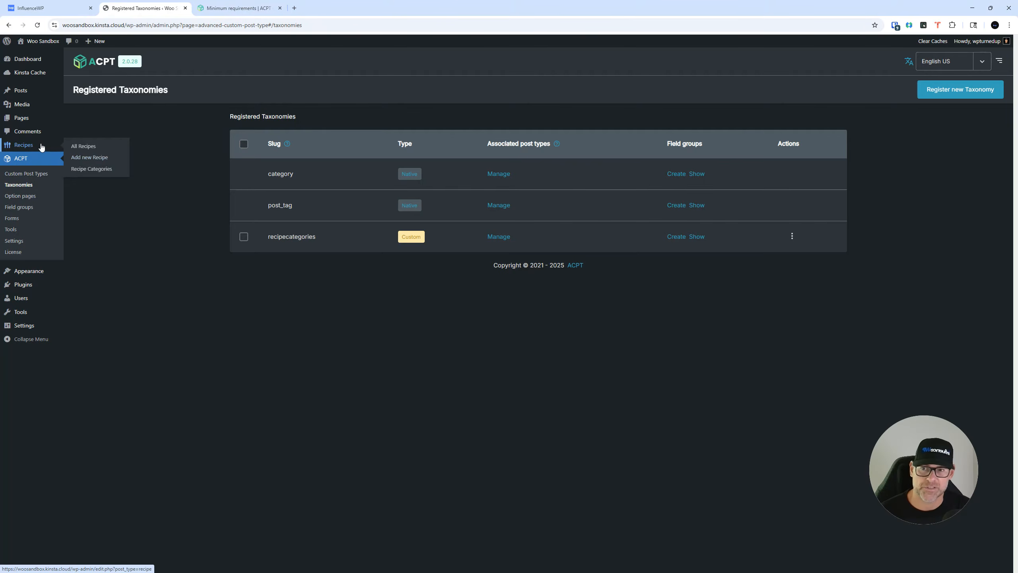
{"action": "left_click", "coordinate": [87, 170]}
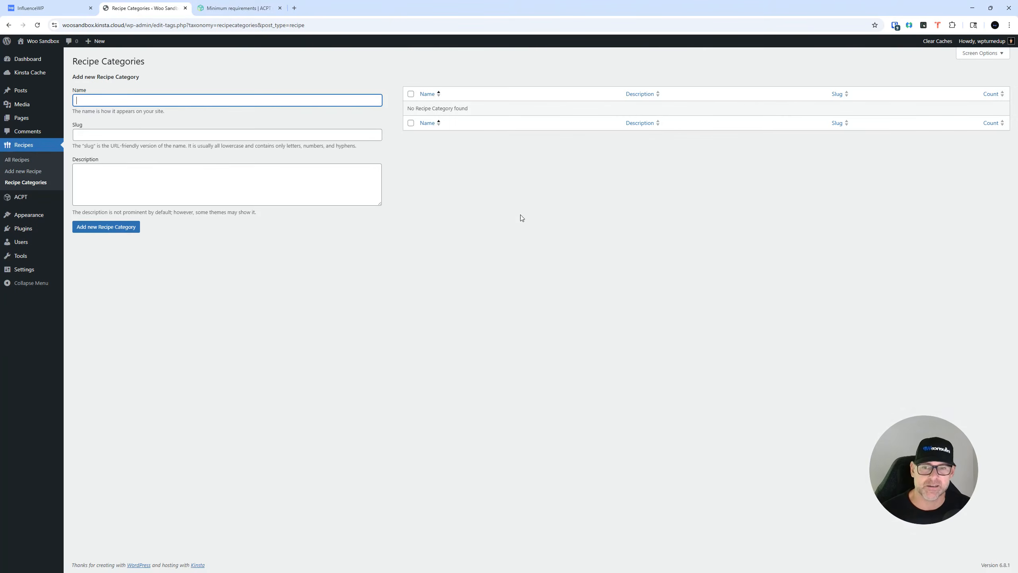
{"action": "left_click", "coordinate": [209, 103]}
{"action": "type", "text": "Italian"}
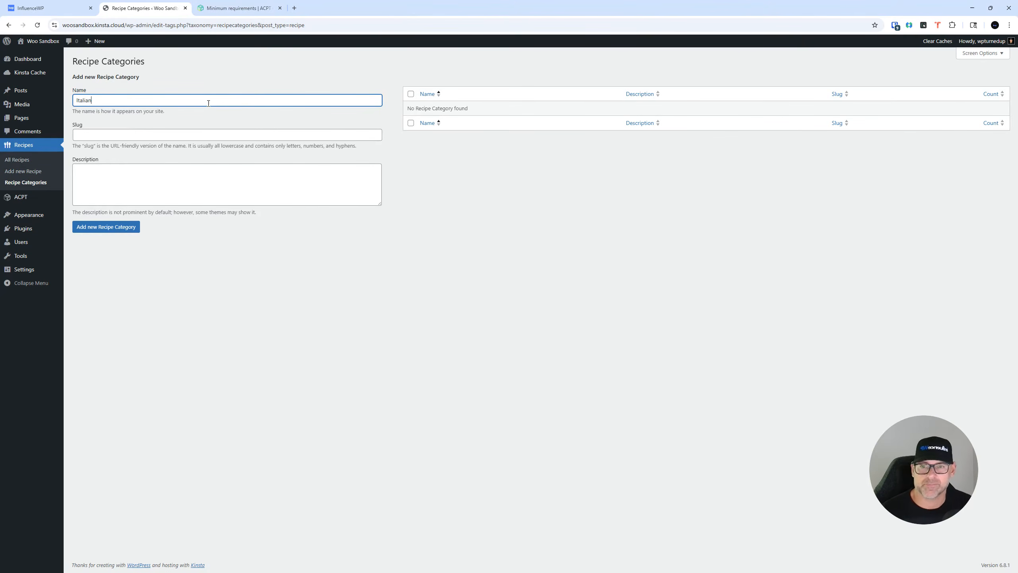
{"action": "left_click", "coordinate": [129, 227]}
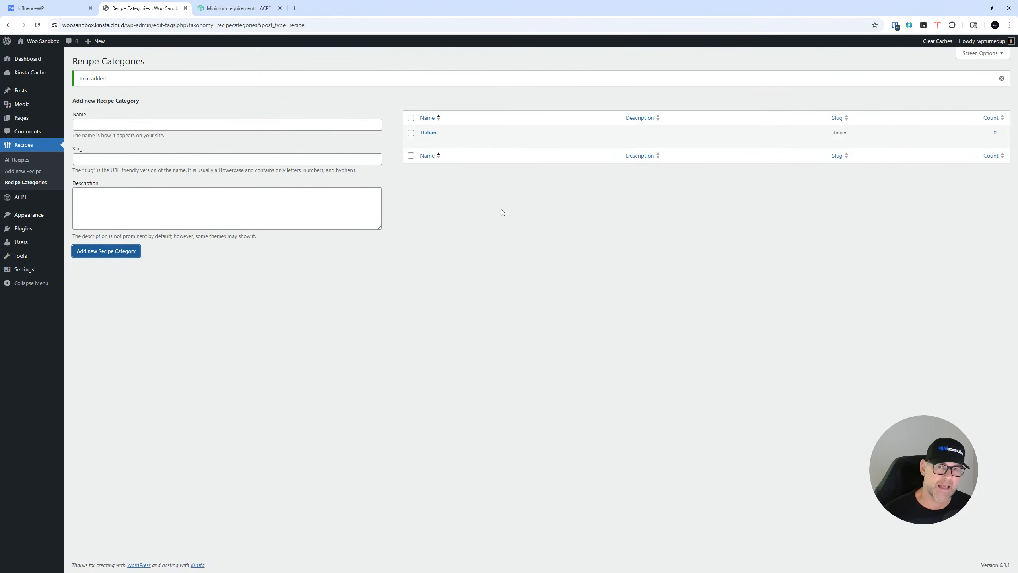
Step: Add another recipe category named "Greek"
{"action": "left_click", "coordinate": [156, 128]}
{"action": "type", "text": "Greek"}
{"action": "left_click", "coordinate": [137, 249]}
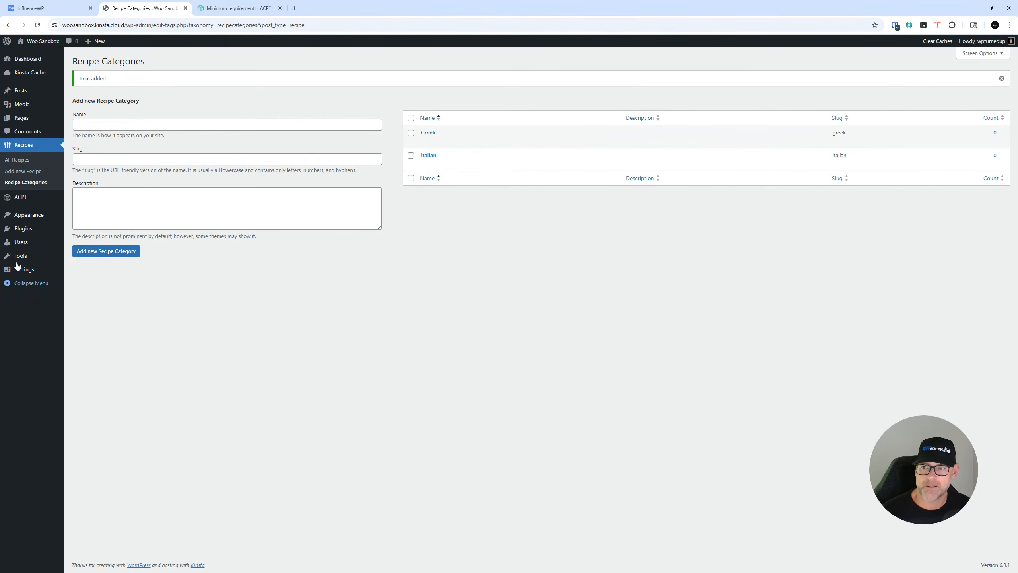
Step: Register a new ACPT option page titled "Recipe Options Page" with the slug recipe-options-page
{"action": "mouse_move", "coordinate": [31, 198]}
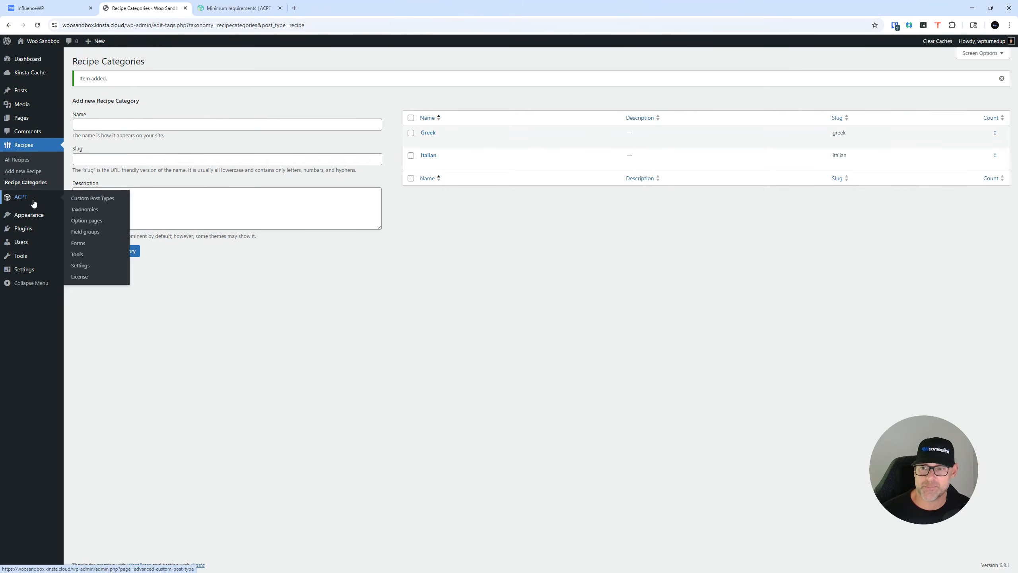
{"action": "left_click", "coordinate": [89, 220]}
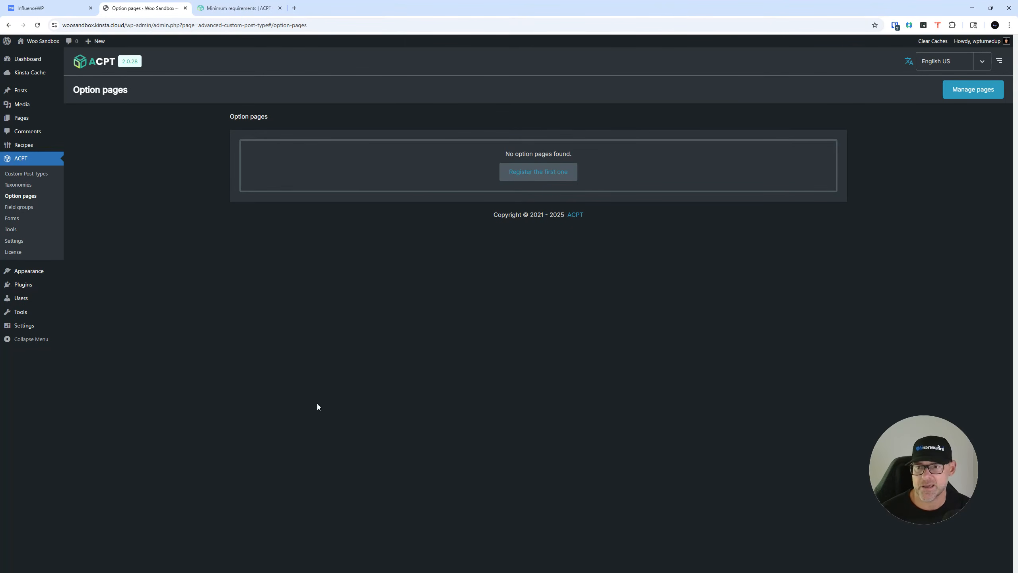
{"action": "left_click", "coordinate": [538, 173]}
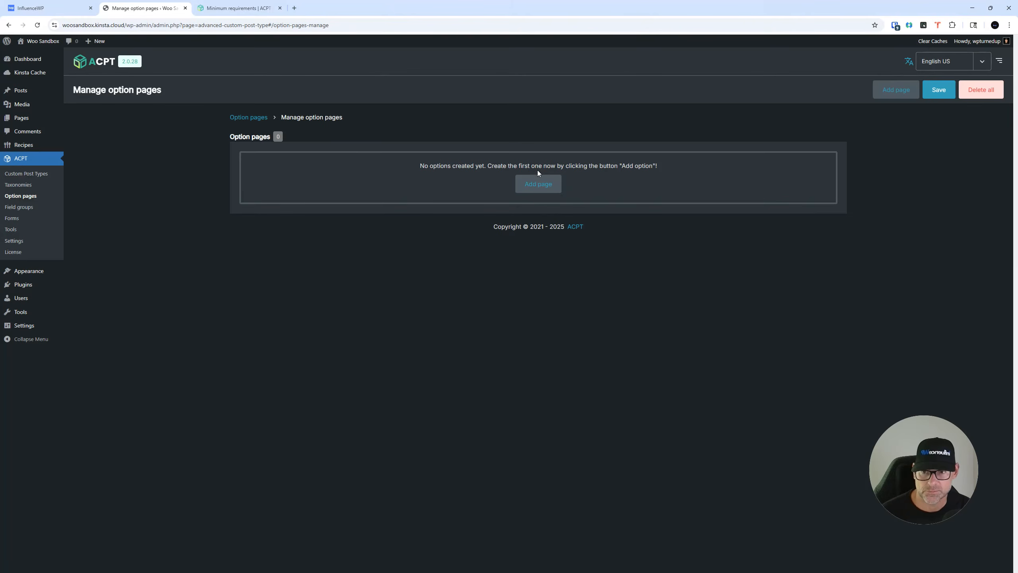
{"action": "left_click", "coordinate": [536, 187]}
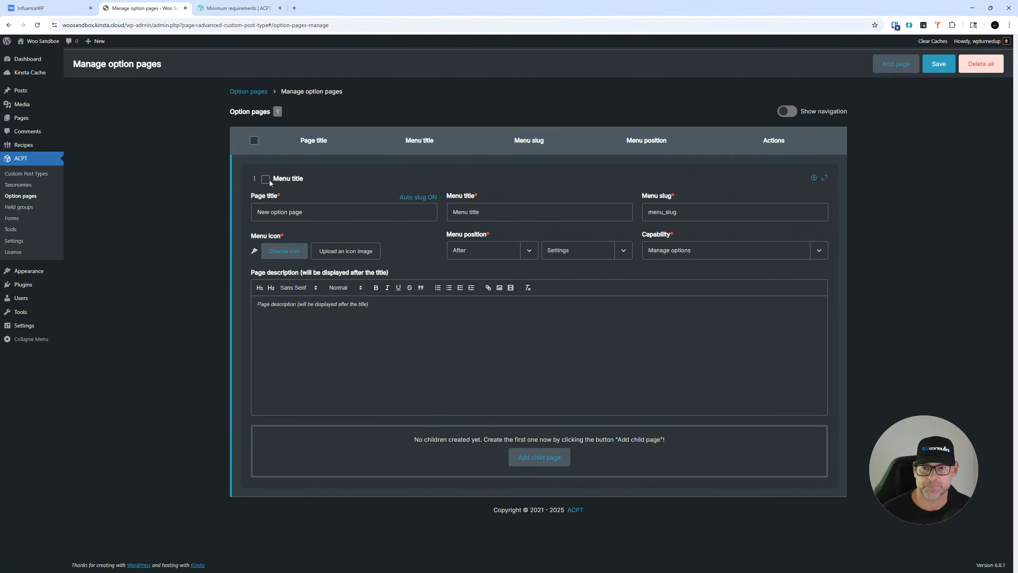
{"action": "left_click", "coordinate": [287, 212]}
{"action": "type", "text": "Recipe Op"}
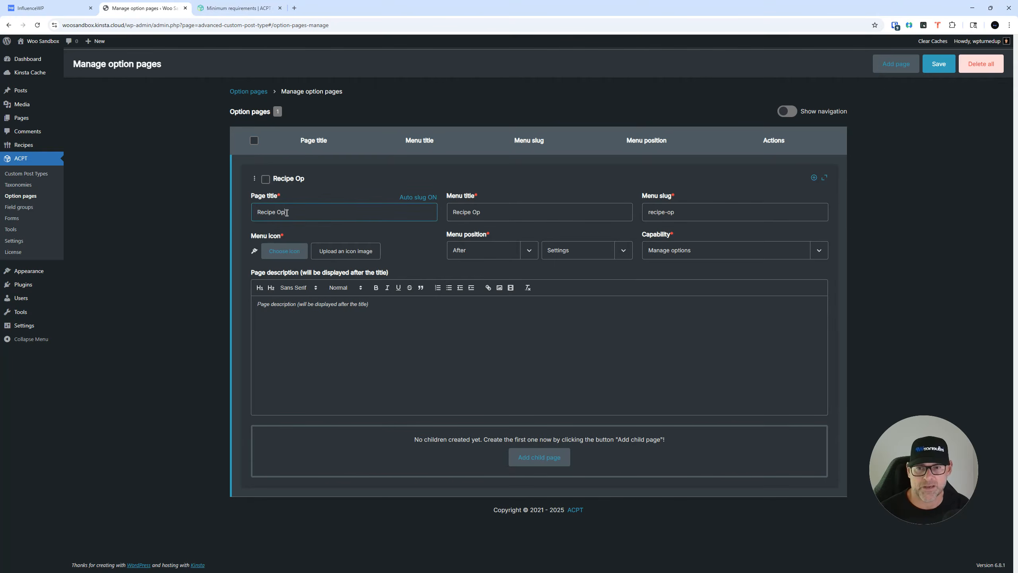
{"action": "type", "text": "tions"}
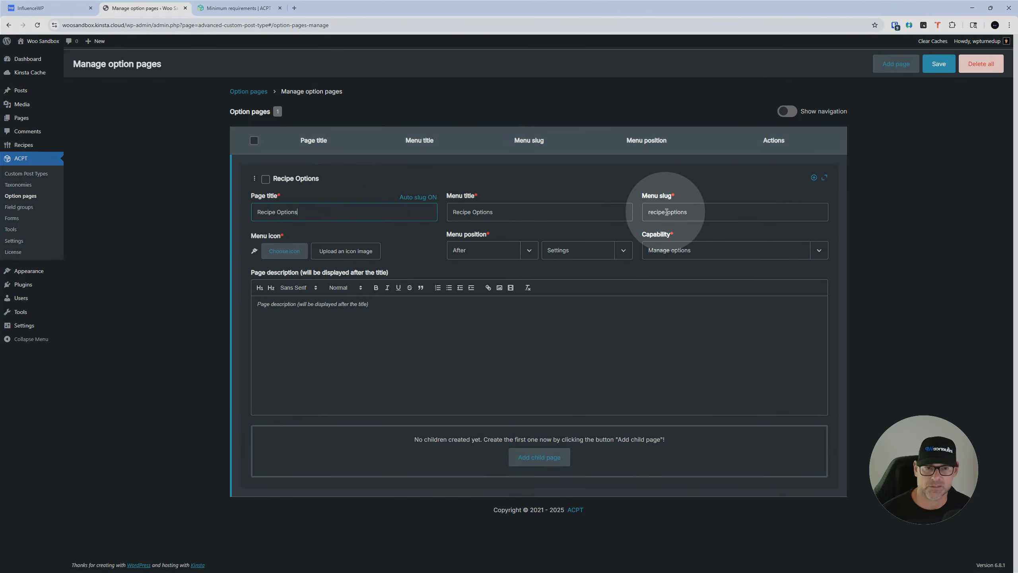
{"action": "type", "text": "Page"}
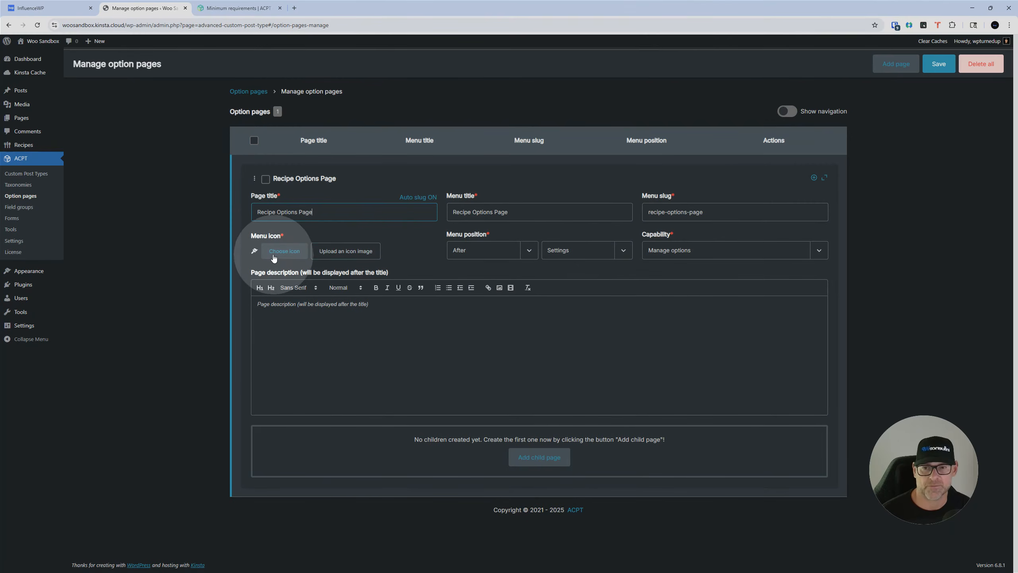
Step: Choose the gear Dashicon as the menu icon of the recipe option page
{"action": "left_click", "coordinate": [274, 253]}
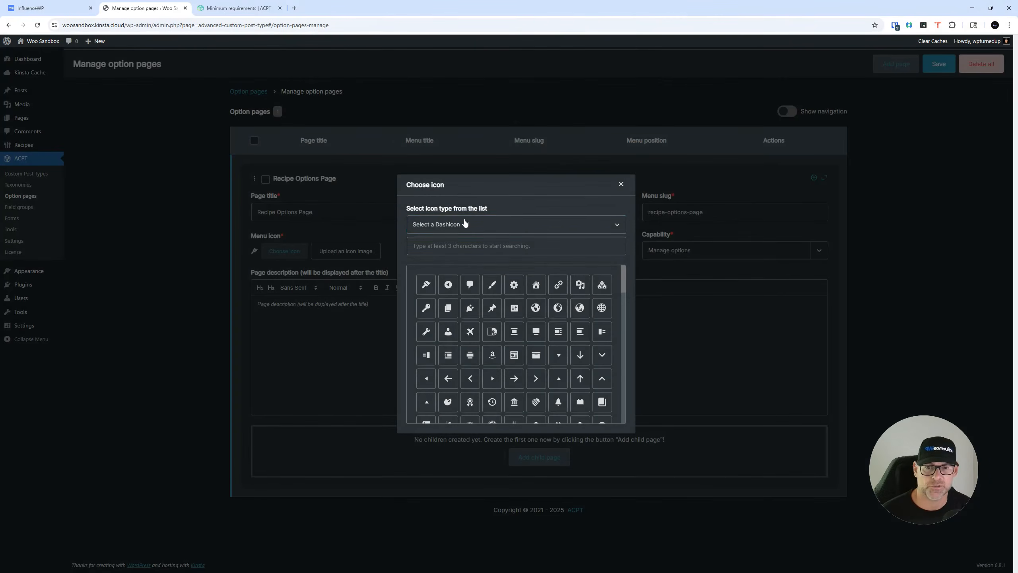
{"action": "type", "text": "gear"}
{"action": "key", "text": "BackSpace"}
{"action": "key", "text": "BackSpace"}
{"action": "key", "text": "BackSpace"}
{"action": "key", "text": "BackSpace"}
{"action": "type", "text": "gear"}
{"action": "key", "text": "BackSpace"}
{"action": "key", "text": "BackSpace"}
{"action": "key", "text": "BackSpace"}
{"action": "key", "text": "BackSpace"}
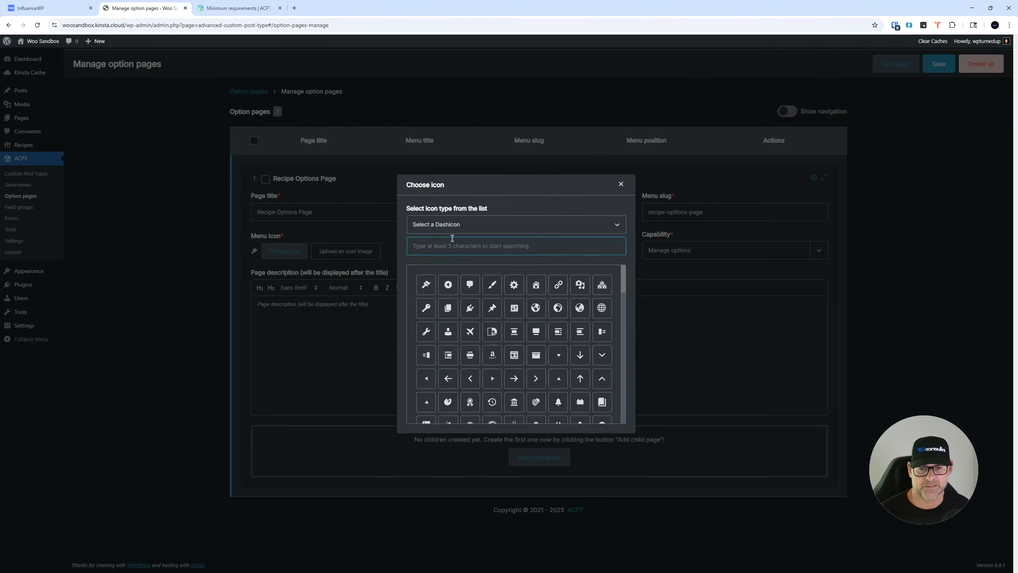
{"action": "type", "text": "se"}
{"action": "key", "text": "BackSpace"}
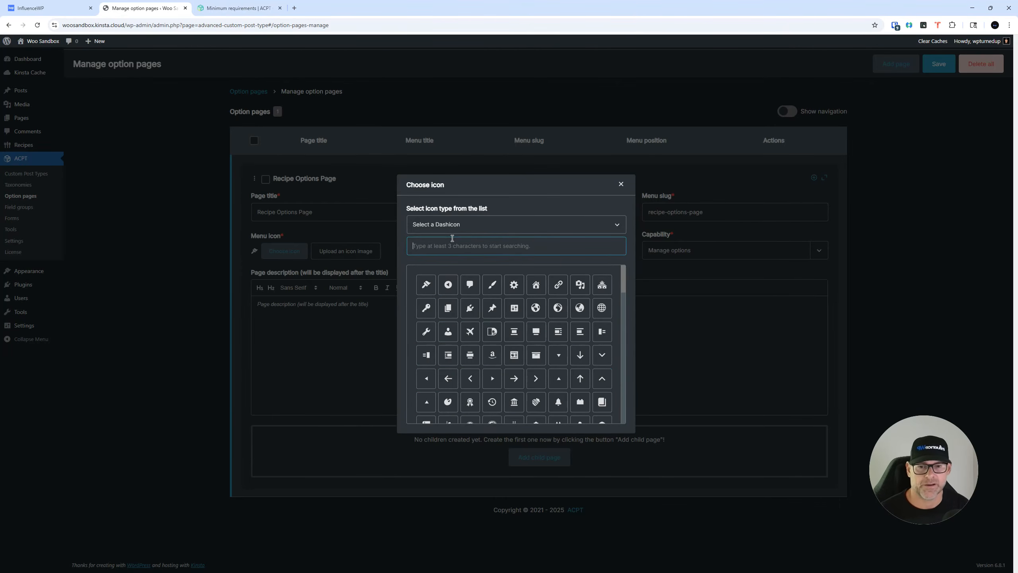
{"action": "left_click", "coordinate": [514, 286]}
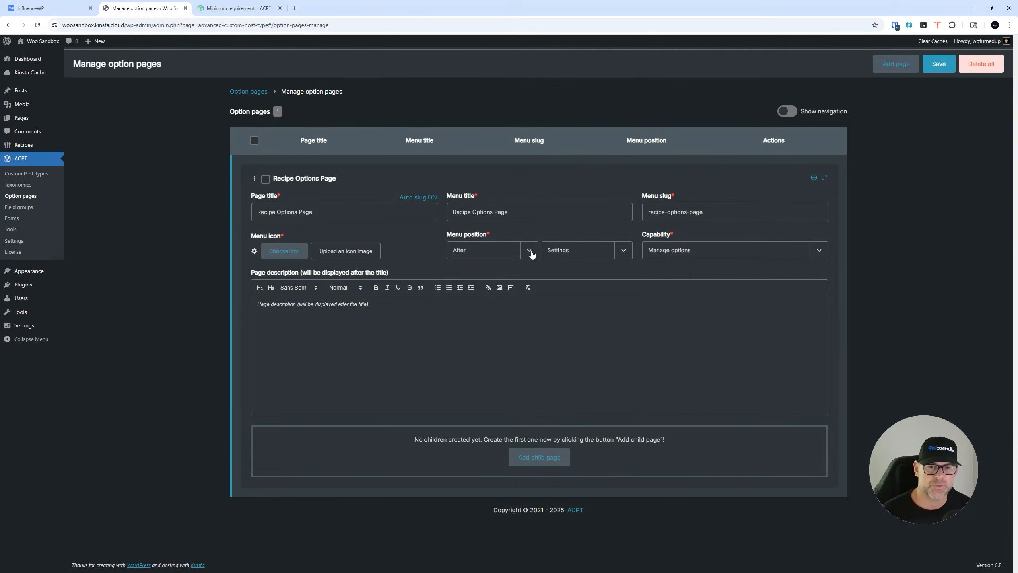
Step: Set the option page's menu position to After Recipes
{"action": "left_click", "coordinate": [530, 251]}
{"action": "left_click", "coordinate": [530, 251]}
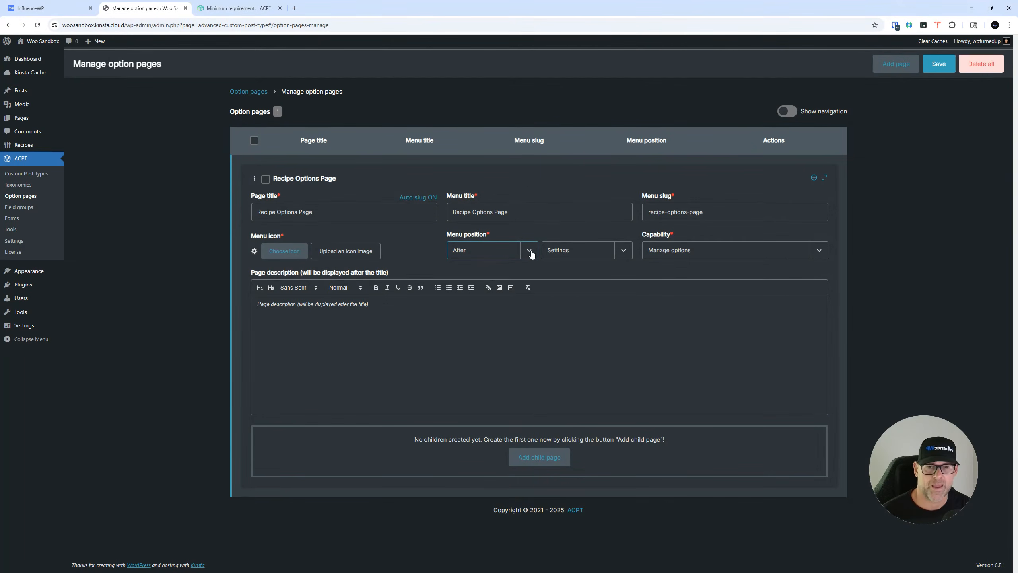
{"action": "left_click", "coordinate": [627, 254]}
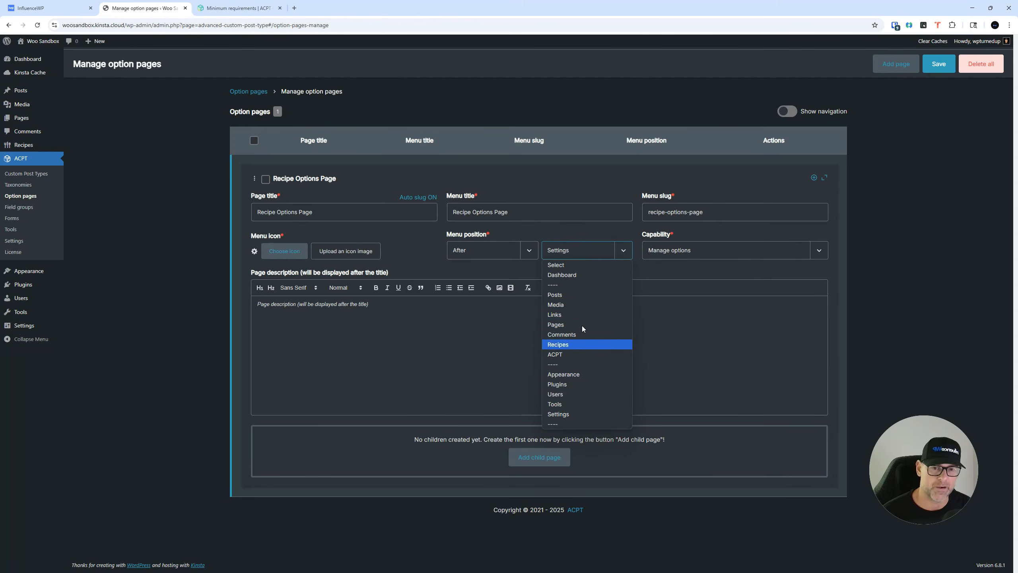
{"action": "key", "text": "Escape"}
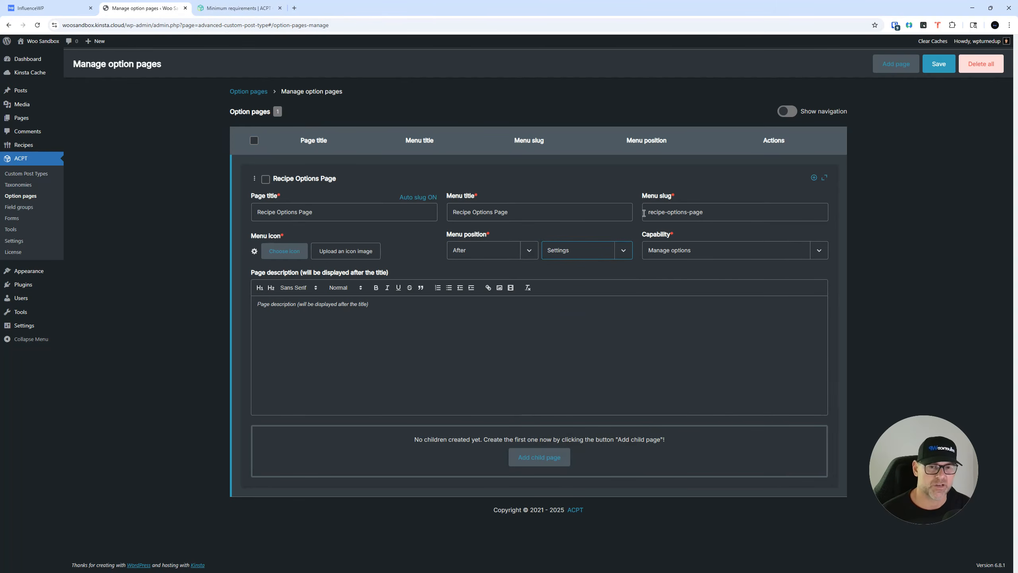
{"action": "left_click", "coordinate": [623, 249]}
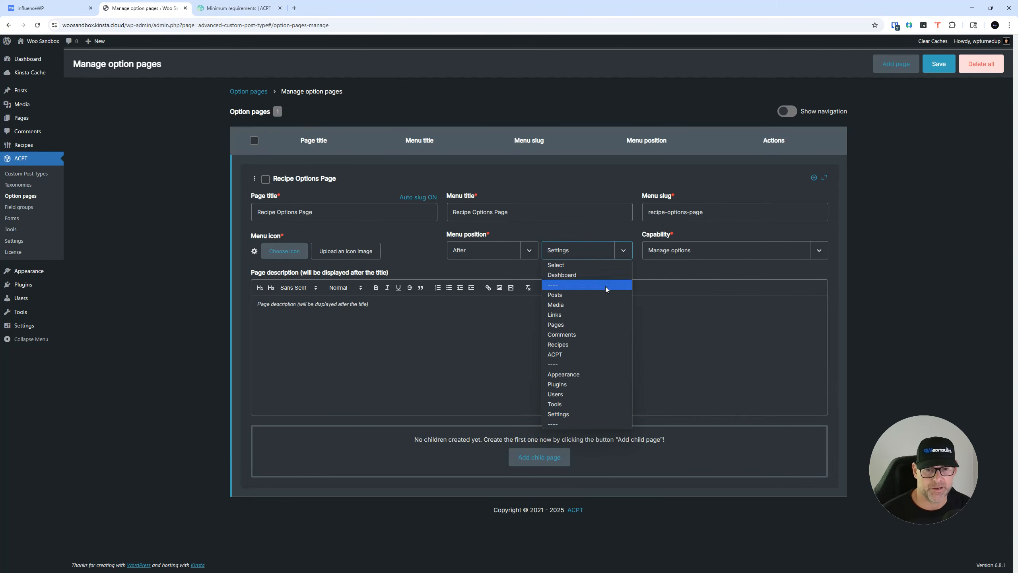
{"action": "left_click", "coordinate": [565, 344]}
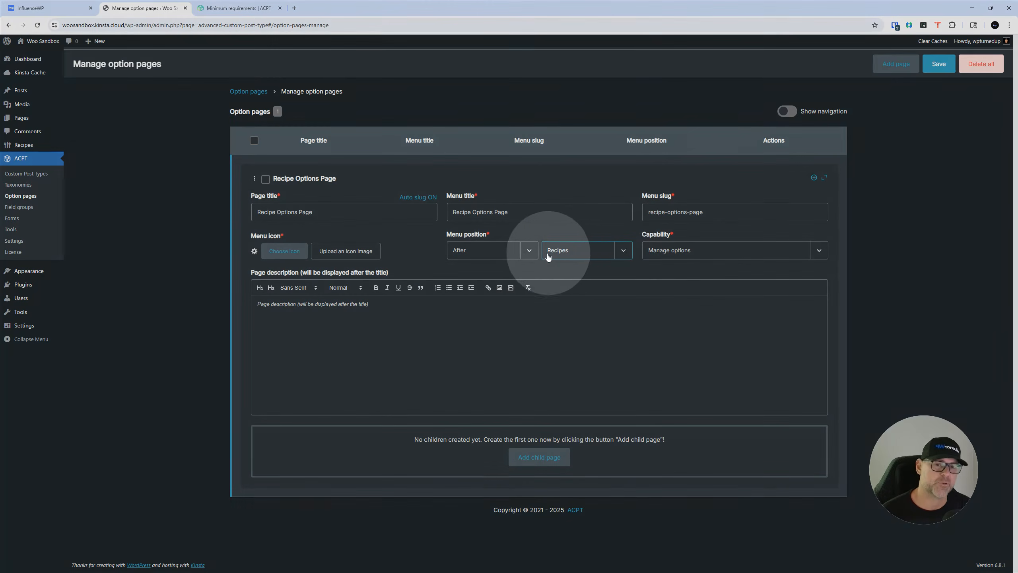
{"action": "mouse_move", "coordinate": [18, 146]}
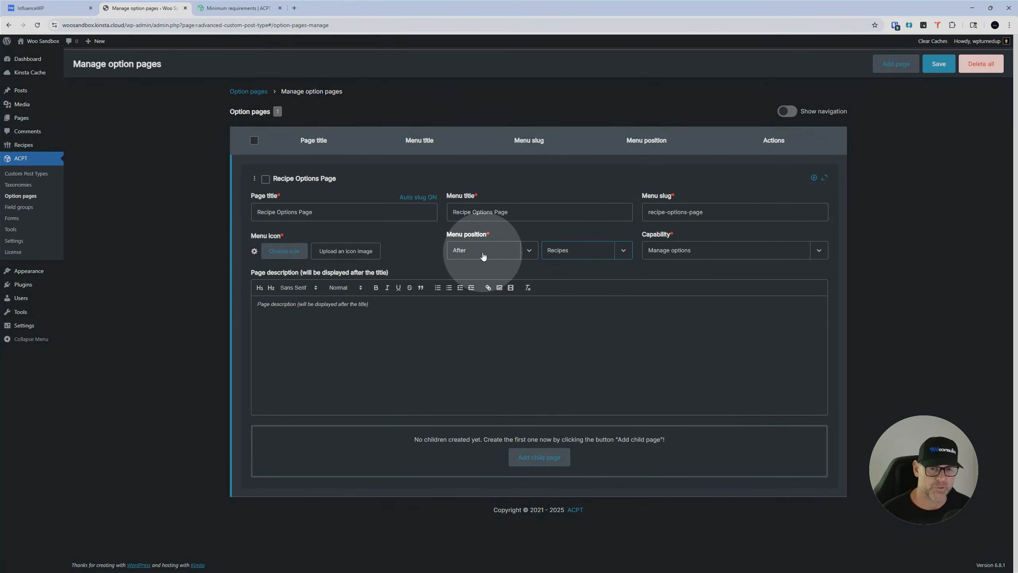
Step: Review the available capabilities for the option page, leave Manage options selected, and save the page
{"action": "left_click", "coordinate": [818, 251]}
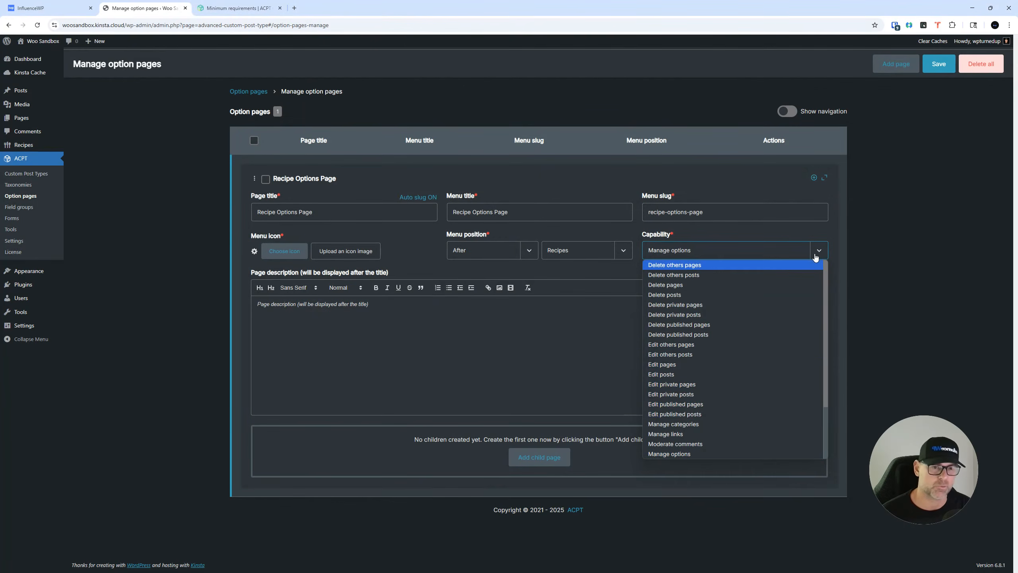
{"action": "left_click", "coordinate": [818, 257]}
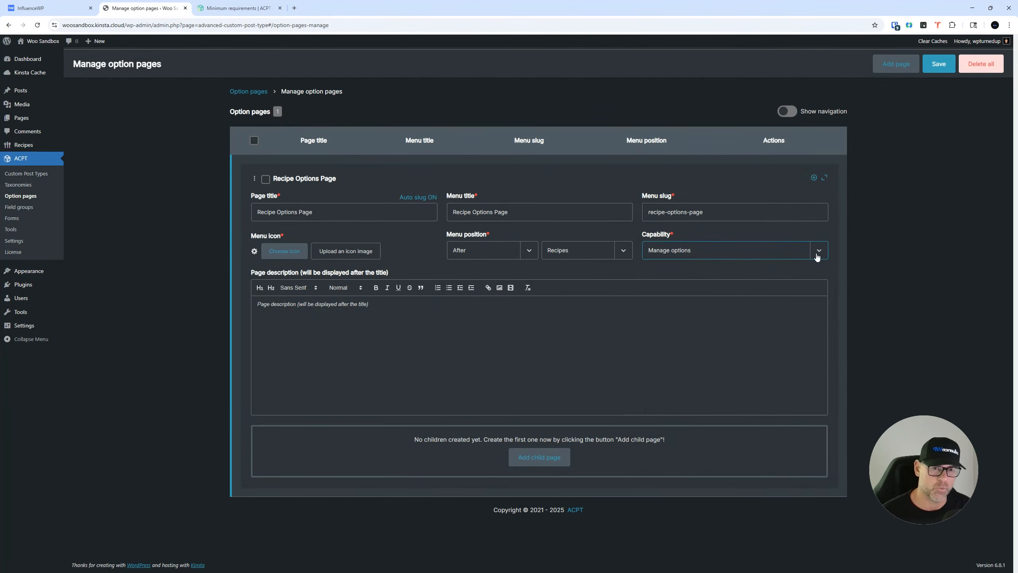
{"action": "left_click", "coordinate": [339, 335]}
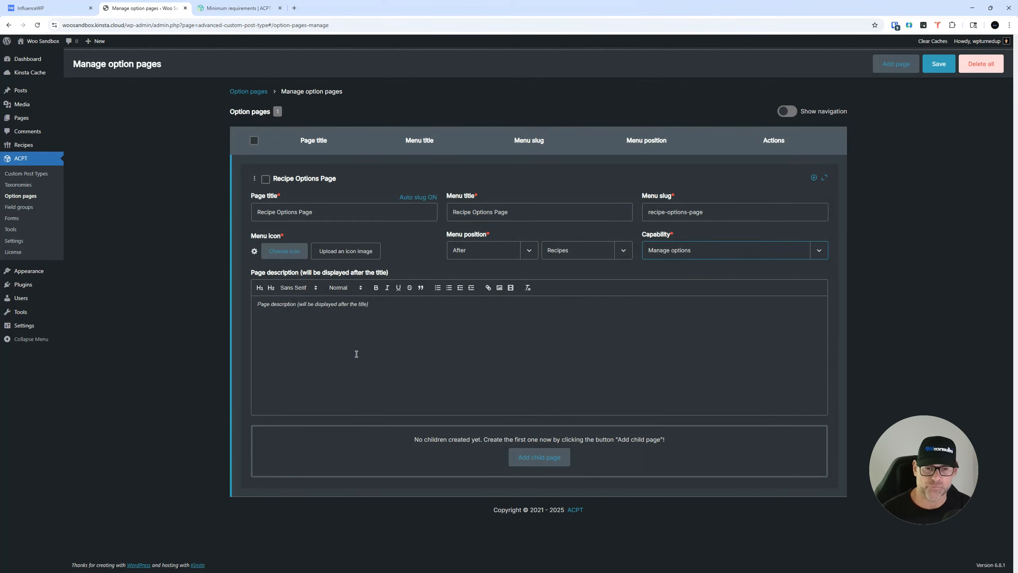
{"action": "left_click", "coordinate": [527, 462]}
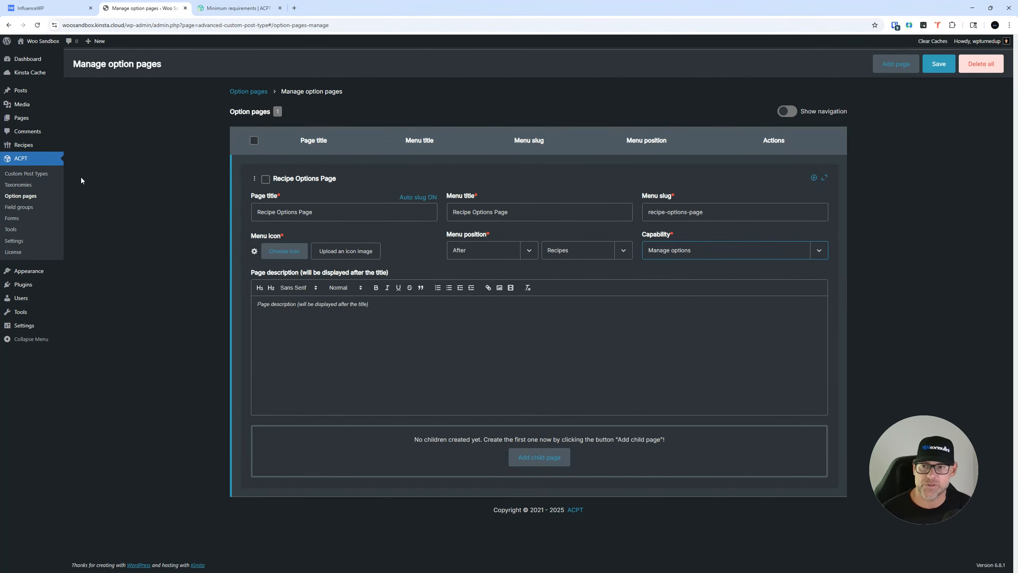
{"action": "key", "text": "ctrl"}
{"action": "key", "text": "ctrl"}
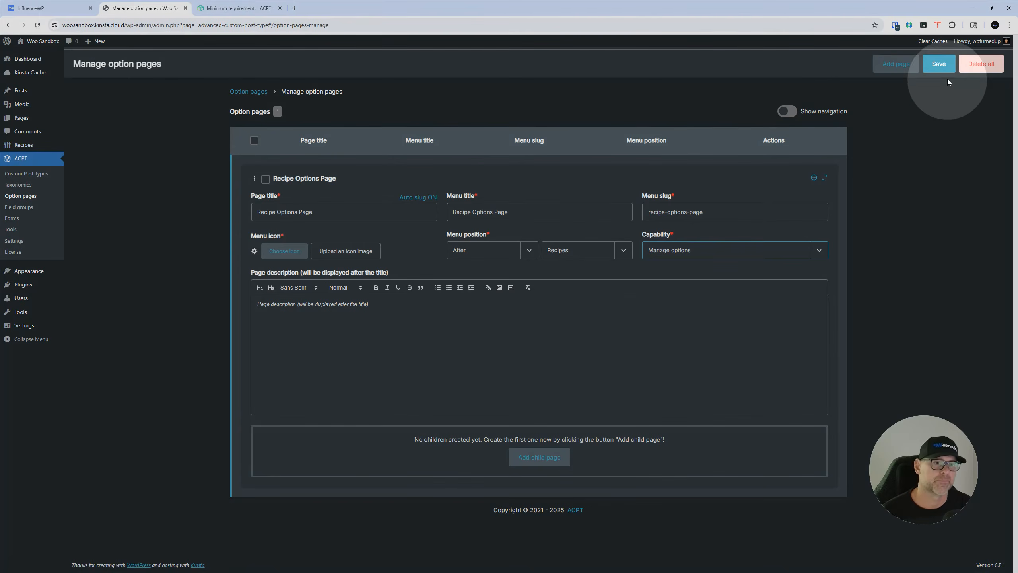
{"action": "left_click", "coordinate": [933, 60]}
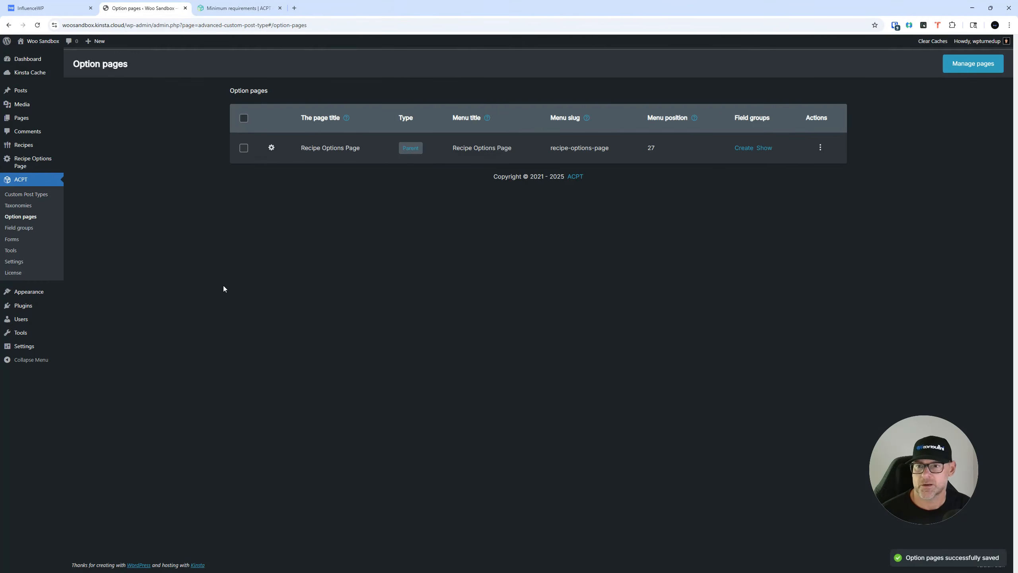
Step: Open the new Recipe Options Page in the WordPress admin and check its contents
{"action": "left_click", "coordinate": [20, 164]}
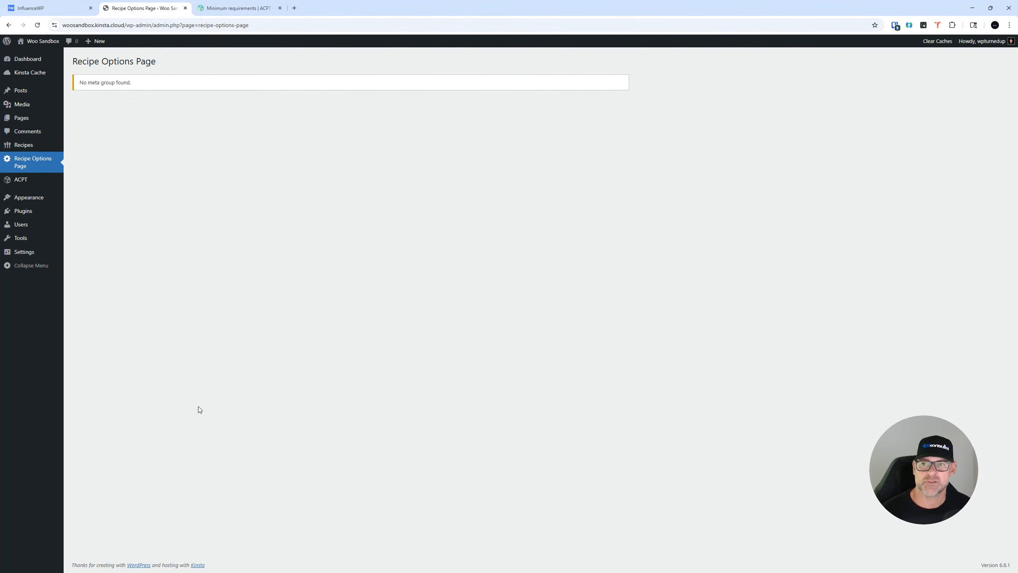
{"action": "left_click_drag", "start_coordinate": [127, 83], "coordinate": [123, 83]}
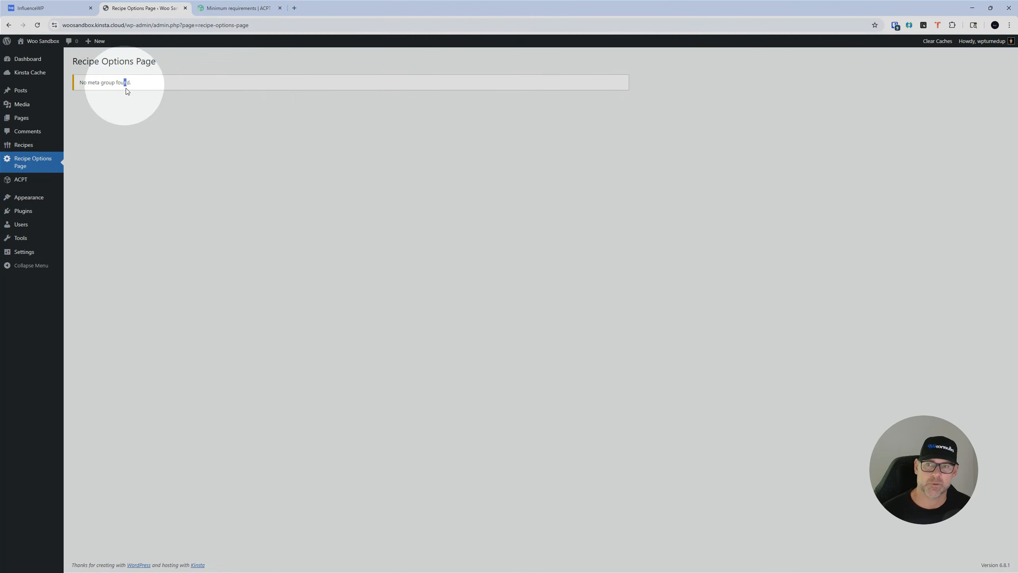
{"action": "left_click", "coordinate": [166, 170]}
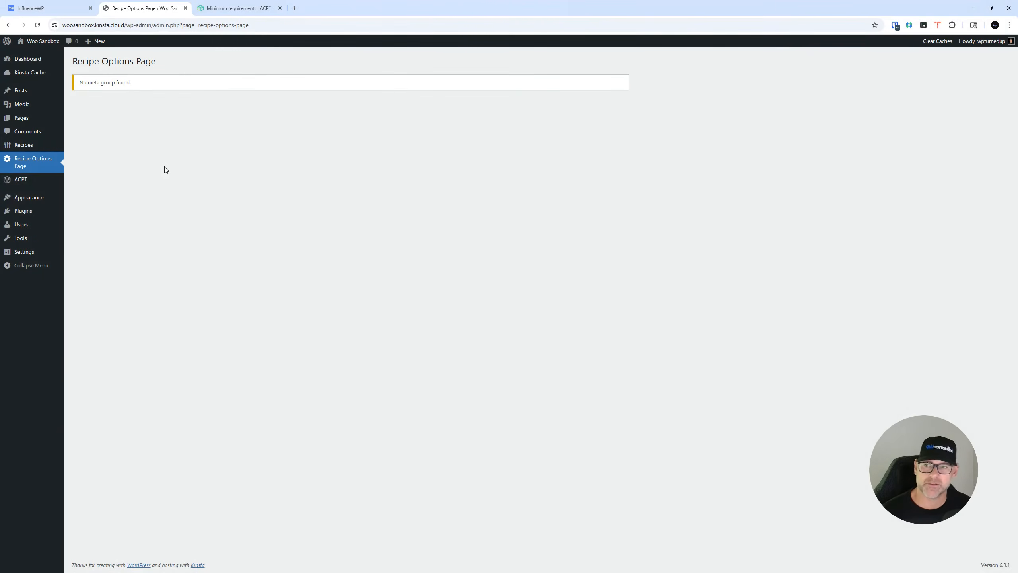
Step: View the existing ACPT field groups and start a new field group for the recipe custom post type
{"action": "mouse_move", "coordinate": [22, 183]}
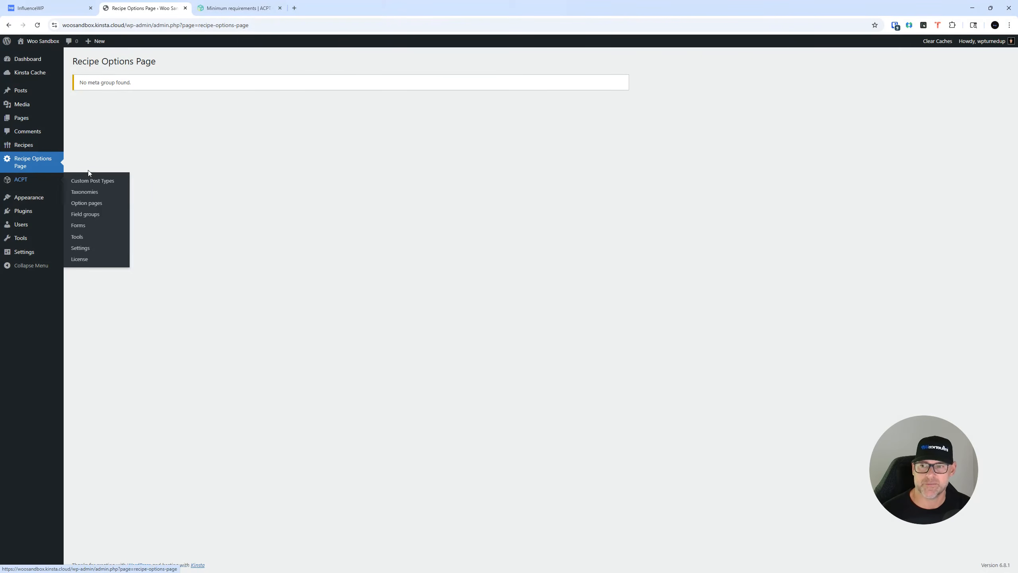
{"action": "left_click", "coordinate": [90, 216]}
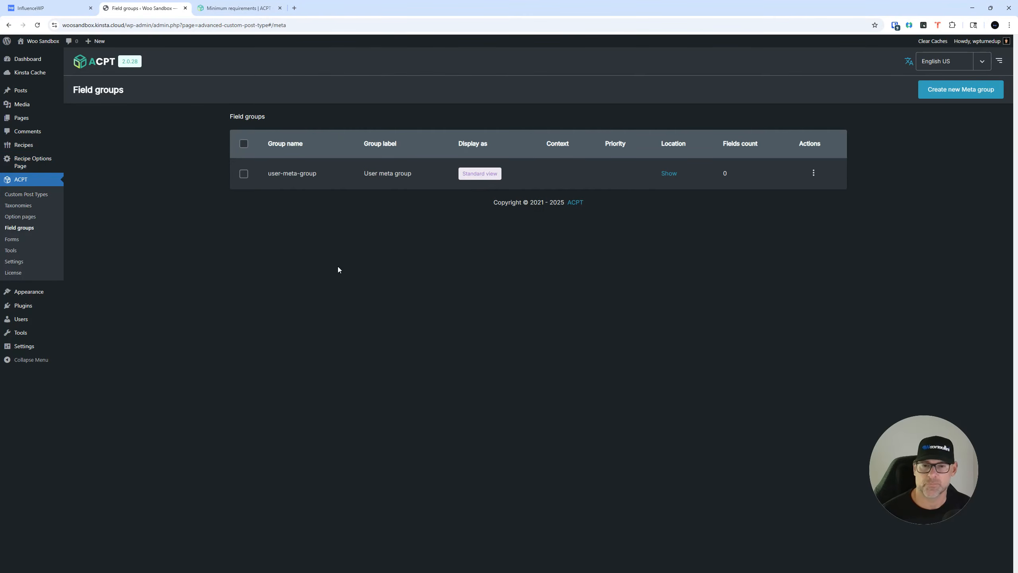
{"action": "left_click", "coordinate": [36, 195]}
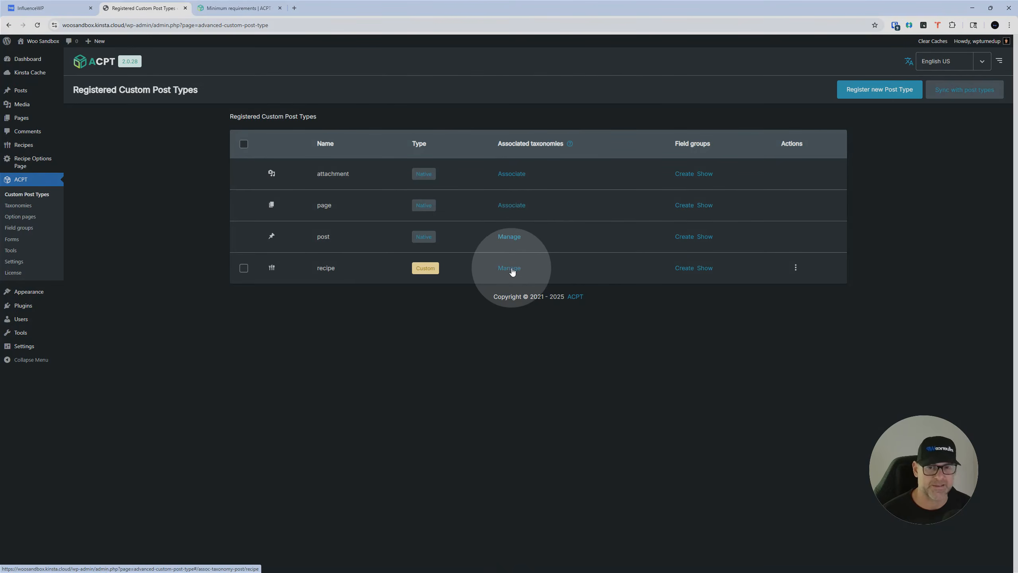
{"action": "left_click", "coordinate": [511, 272]}
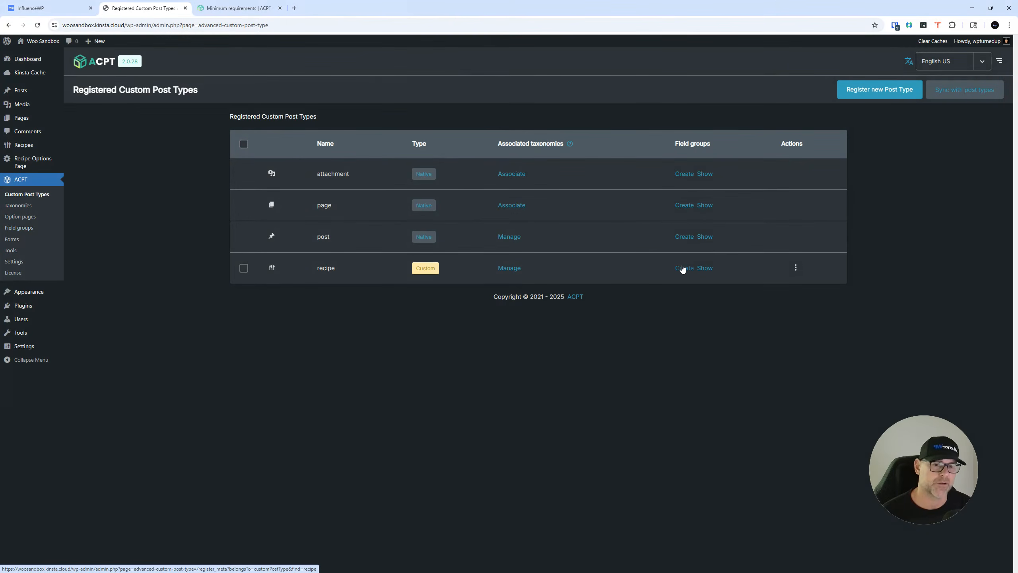
{"action": "left_click", "coordinate": [683, 268]}
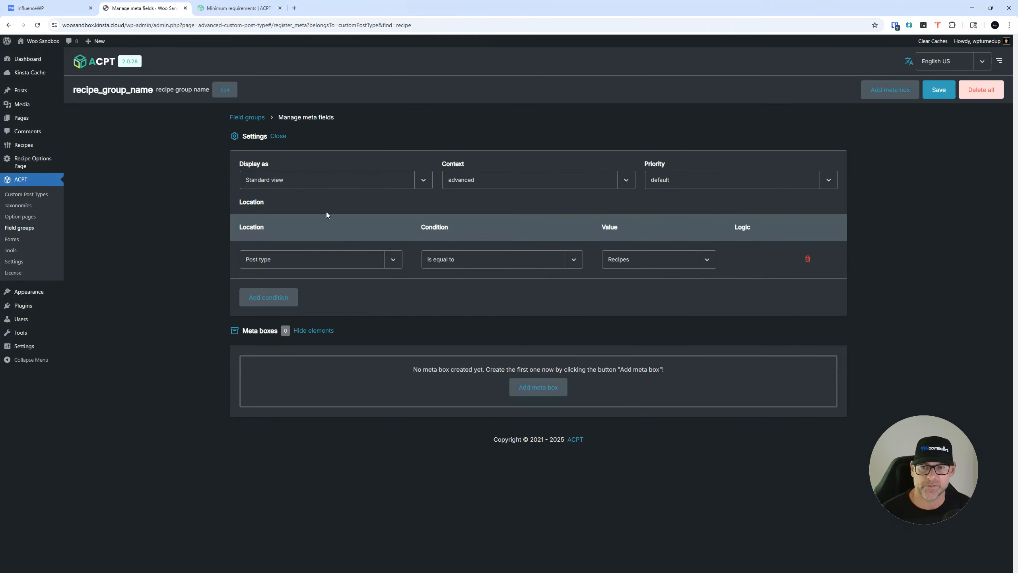
Step: Review the display and context choices in the recipe field group's settings
{"action": "left_click", "coordinate": [301, 181]}
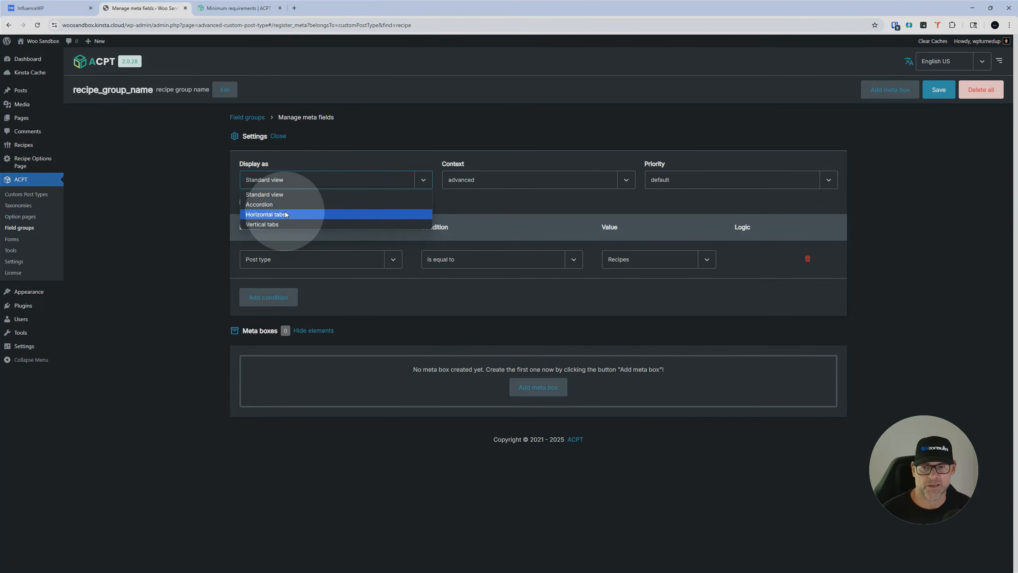
{"action": "left_click", "coordinate": [292, 180]}
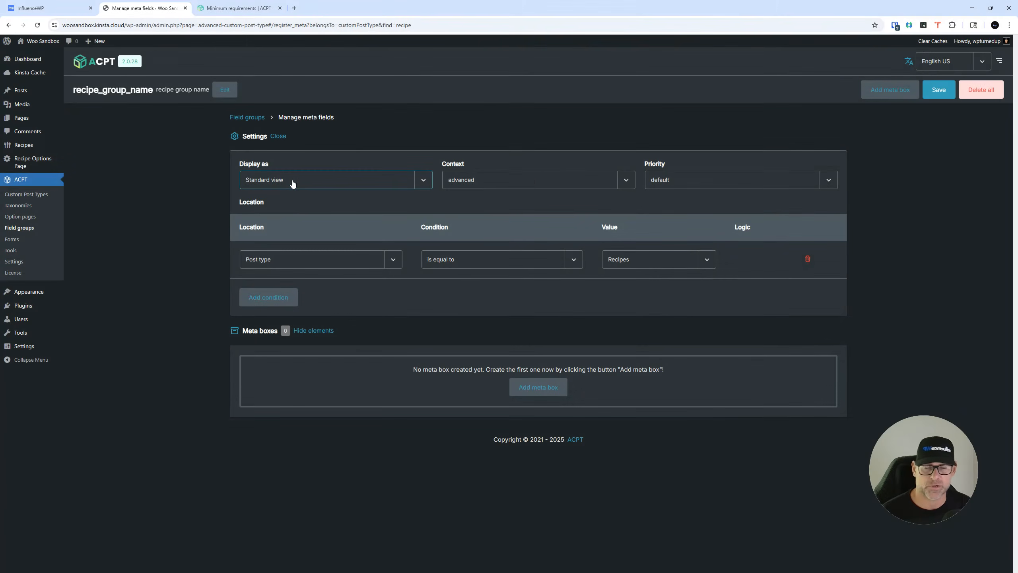
{"action": "left_click", "coordinate": [541, 182]}
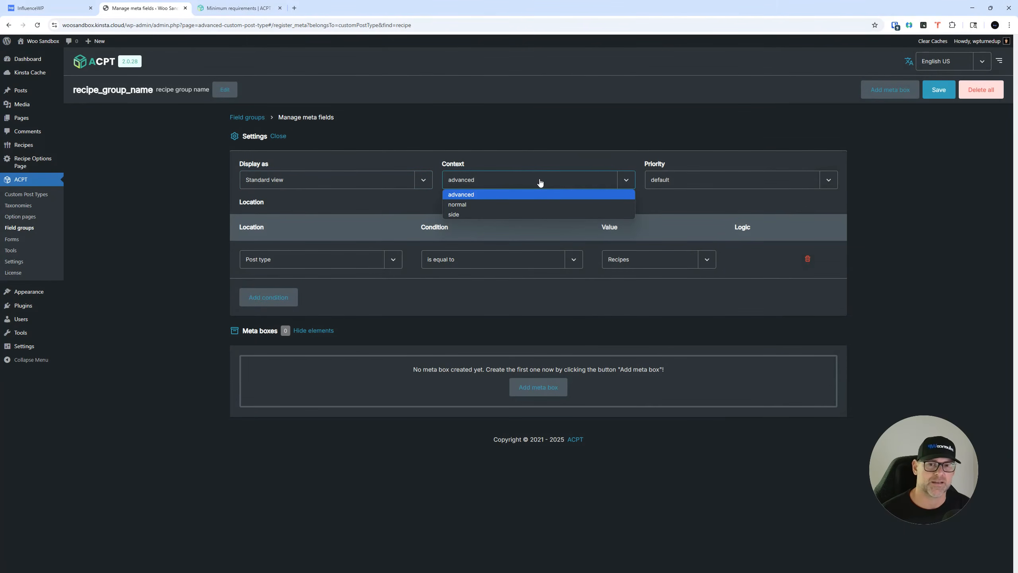
{"action": "left_click", "coordinate": [539, 183]}
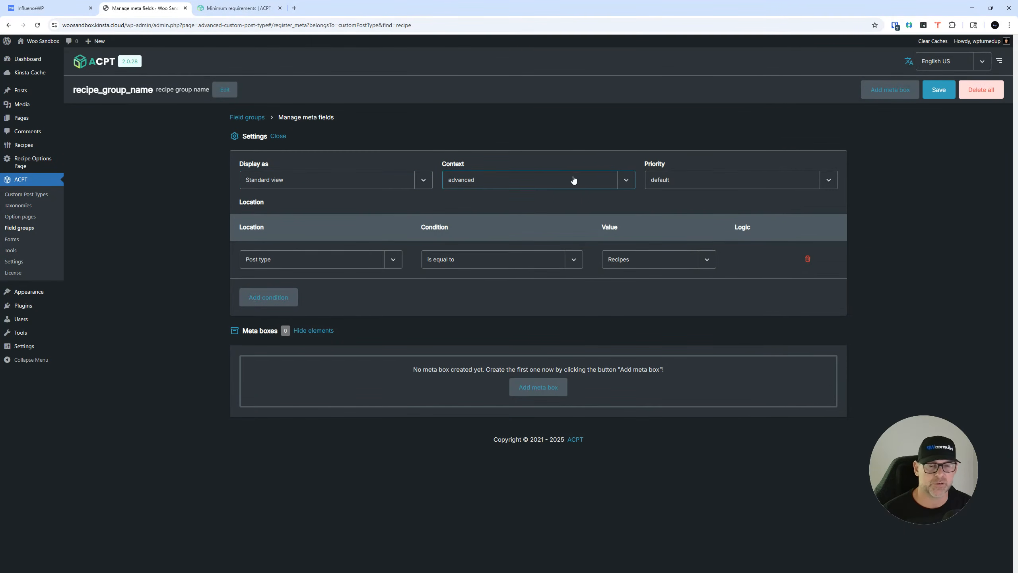
Step: Review the priority choices in the recipe field group's settings and leave default selected
{"action": "left_click", "coordinate": [671, 184]}
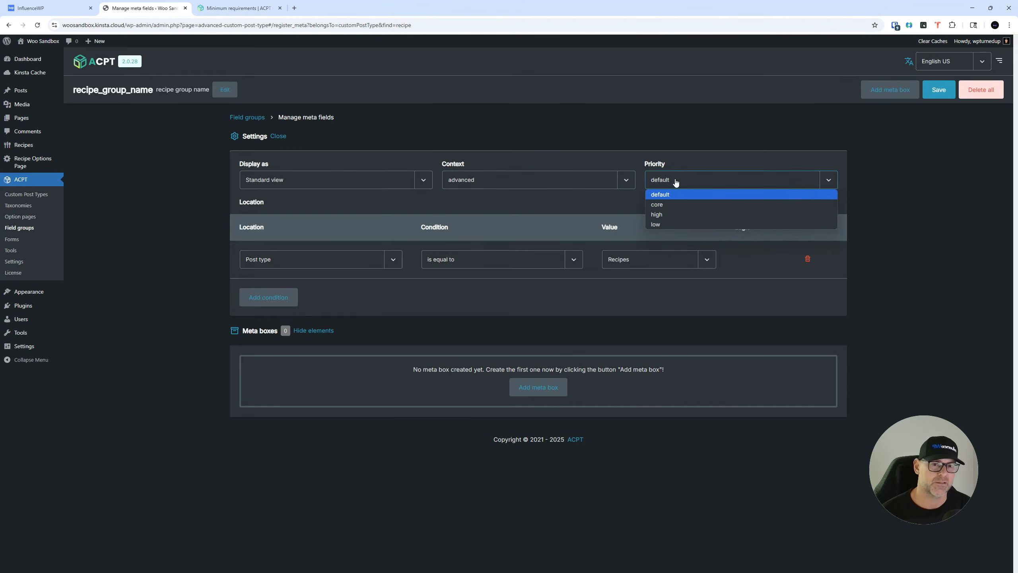
{"action": "left_click", "coordinate": [675, 184]}
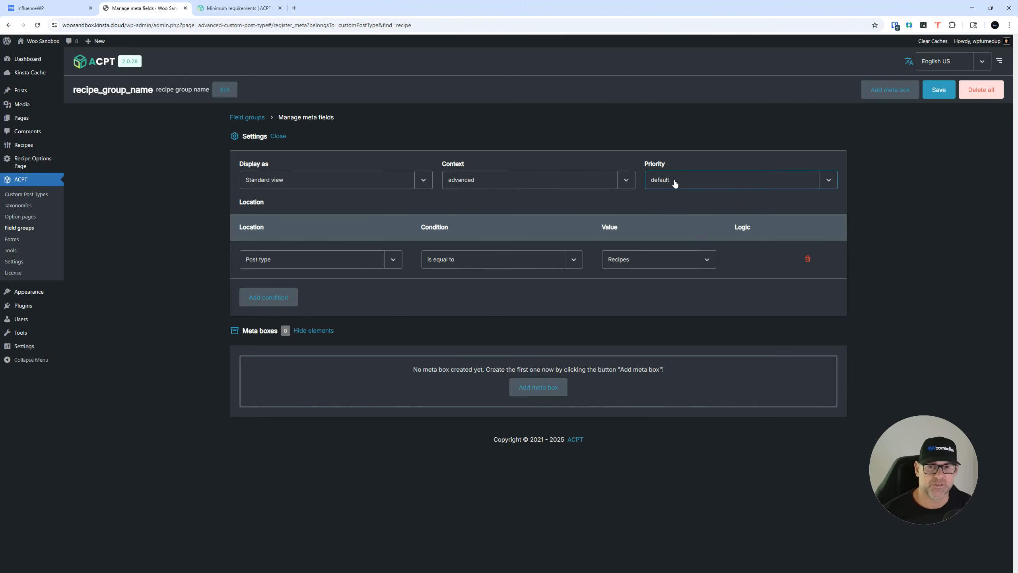
{"action": "left_click", "coordinate": [675, 183]}
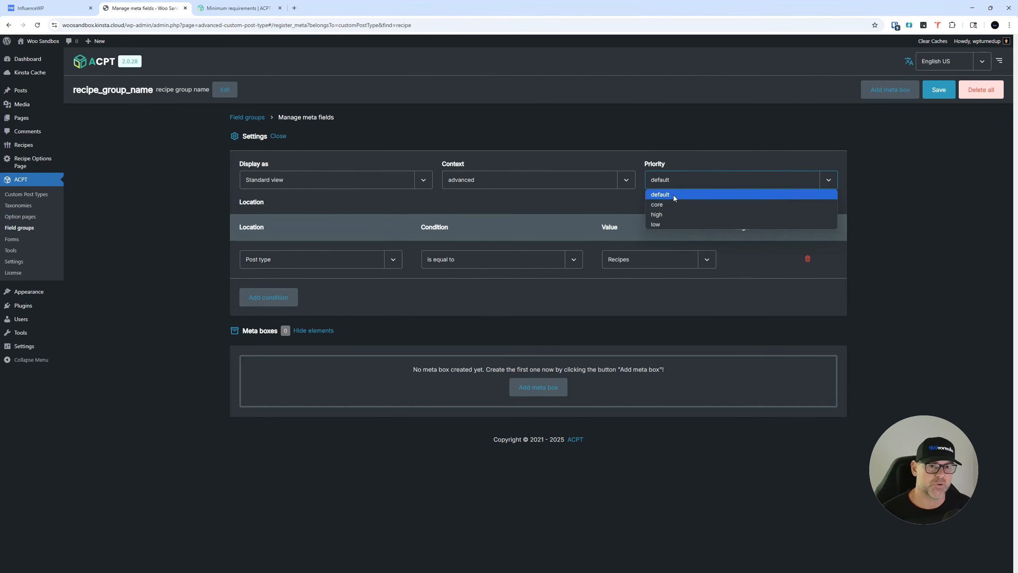
{"action": "left_click", "coordinate": [672, 192]}
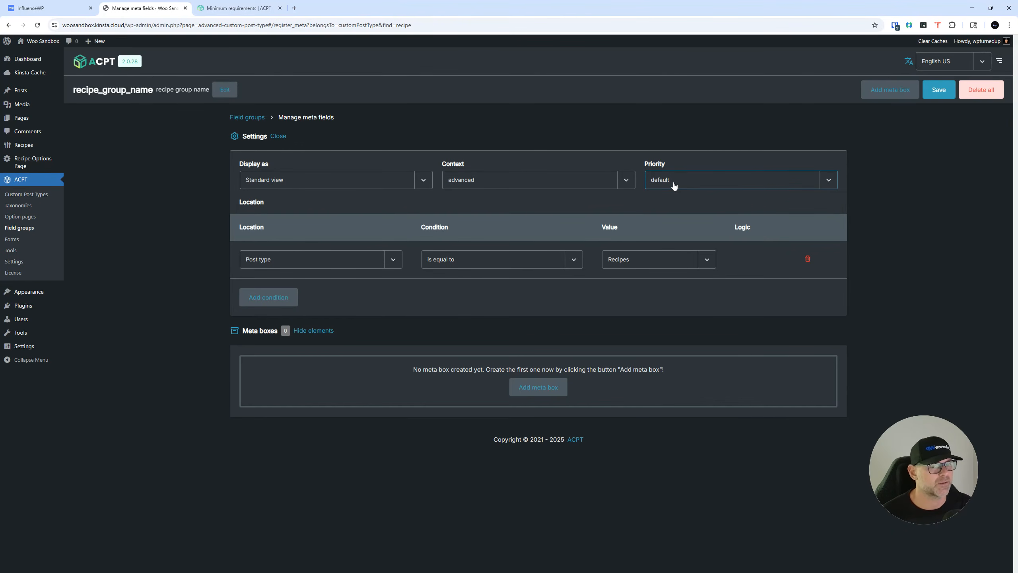
{"action": "left_click", "coordinate": [673, 186]}
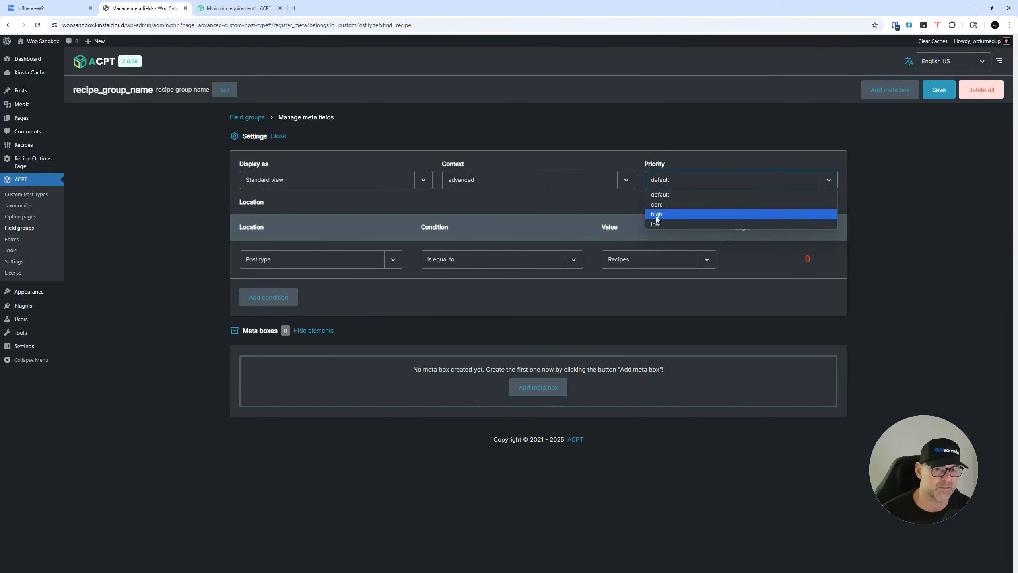
{"action": "left_click", "coordinate": [660, 196]}
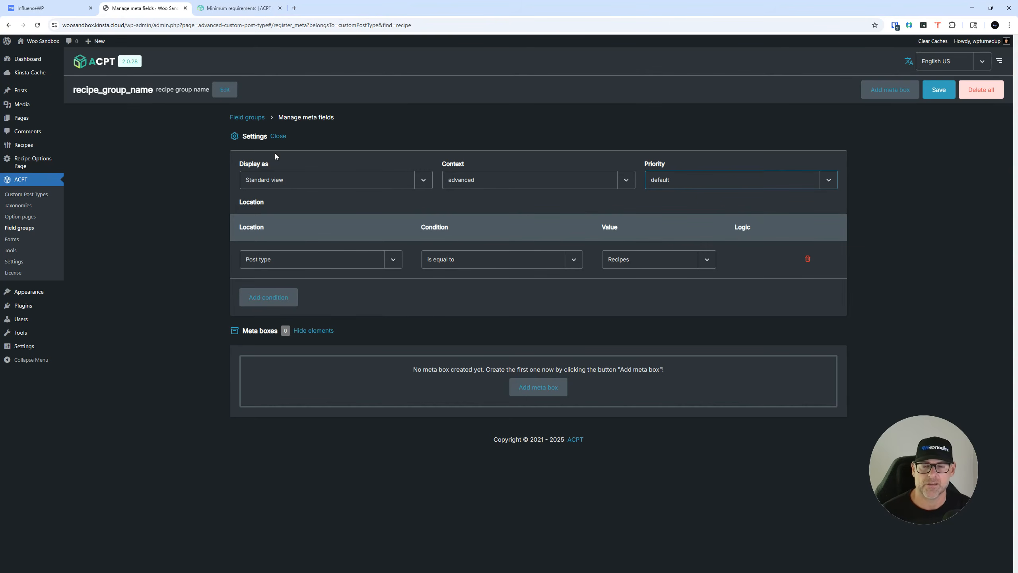
Step: Review the location, condition and value choices of the recipe field group's location rule, and try out adding and removing a second condition
{"action": "left_click", "coordinate": [395, 260]}
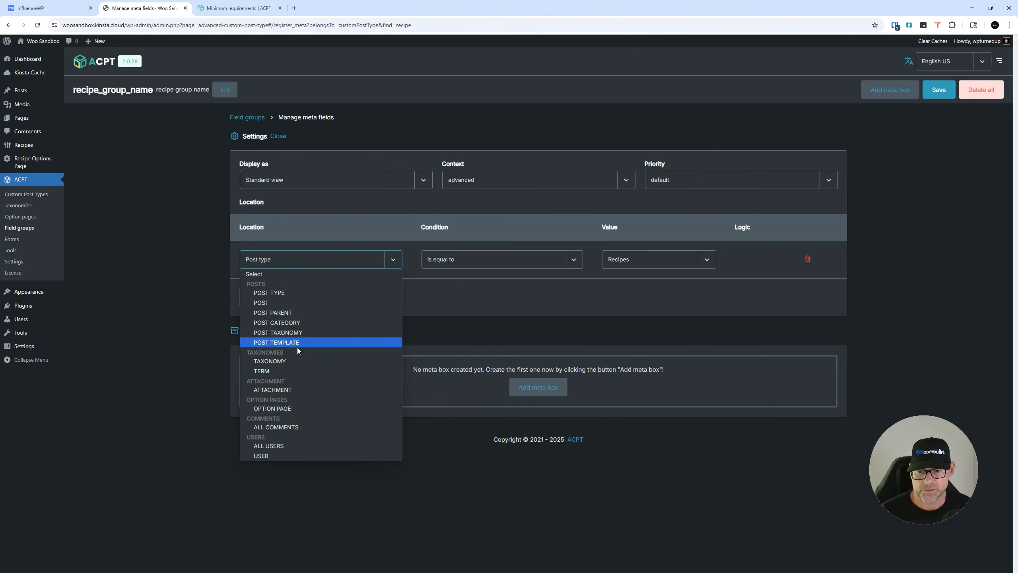
{"action": "left_click", "coordinate": [282, 266]}
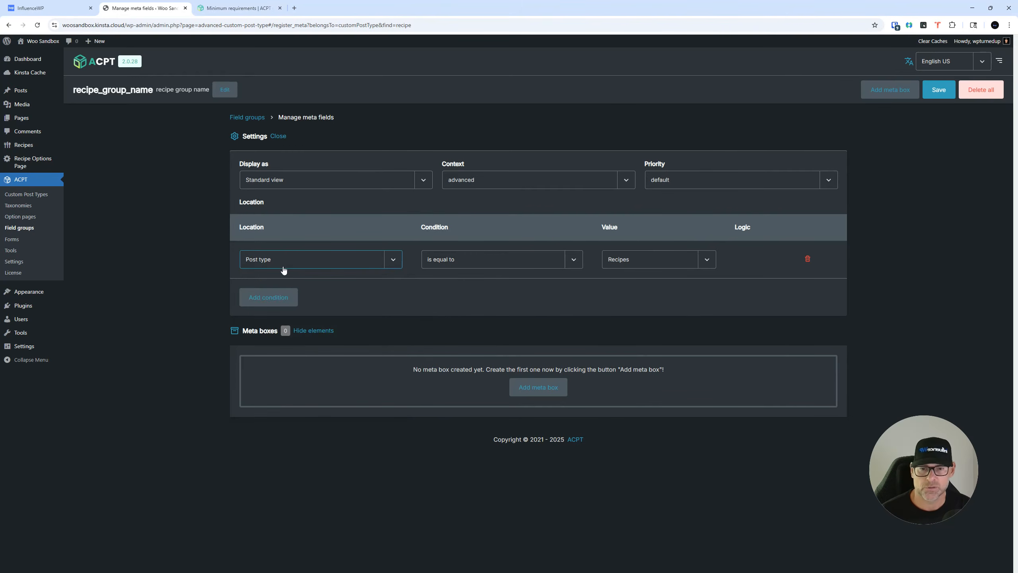
{"action": "left_click", "coordinate": [656, 260]}
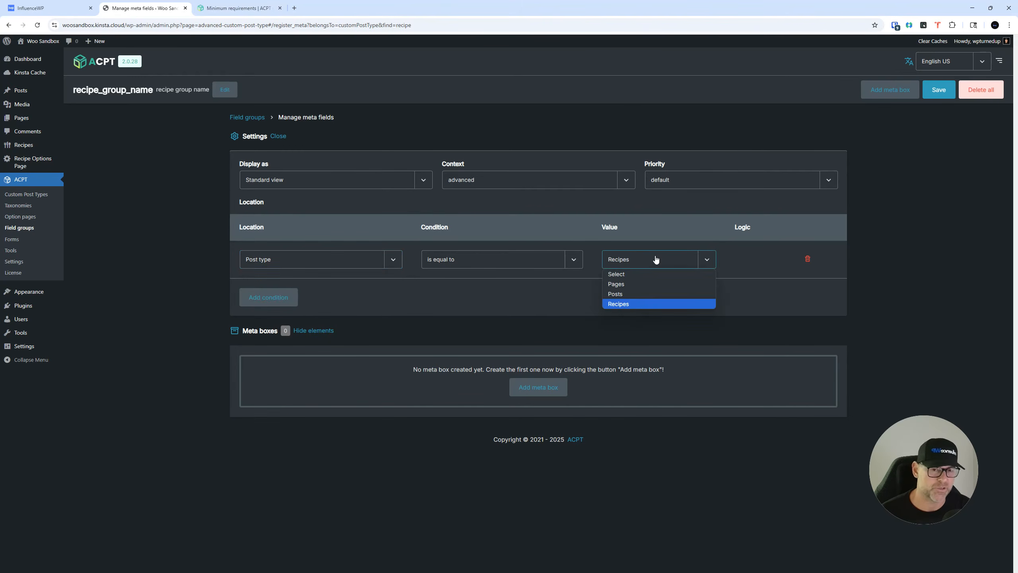
{"action": "left_click", "coordinate": [649, 261]}
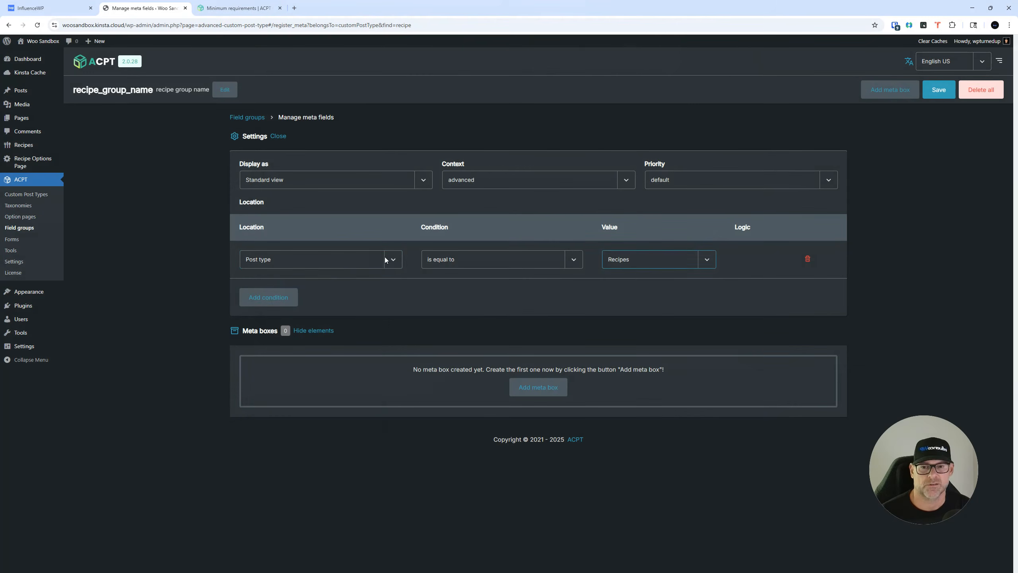
{"action": "left_click", "coordinate": [385, 260]}
{"action": "left_click", "coordinate": [485, 264]}
{"action": "left_click", "coordinate": [645, 261]}
{"action": "left_click", "coordinate": [392, 260]}
{"action": "left_click", "coordinate": [478, 263]}
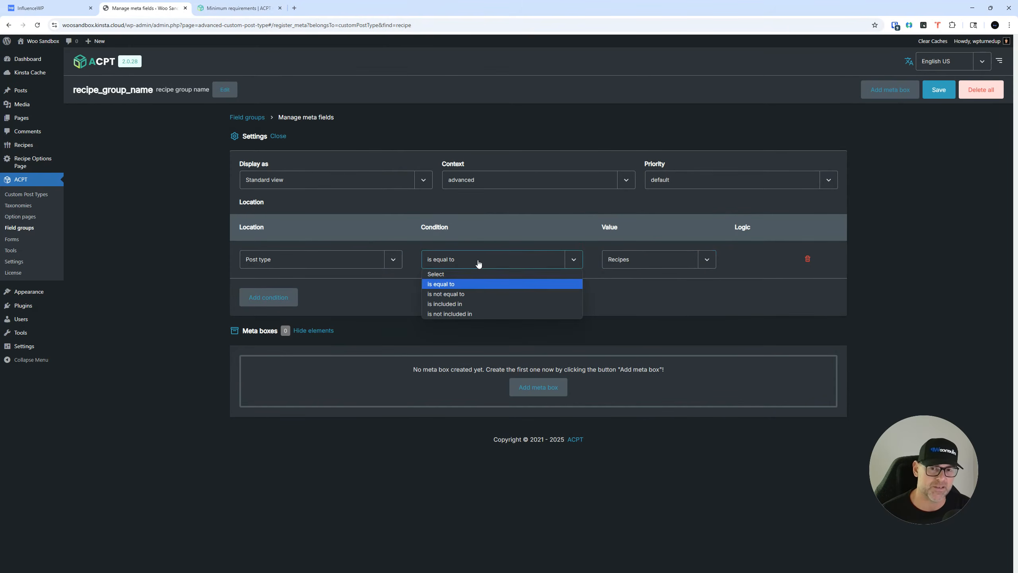
{"action": "left_click", "coordinate": [649, 266]}
{"action": "left_click", "coordinate": [650, 267]}
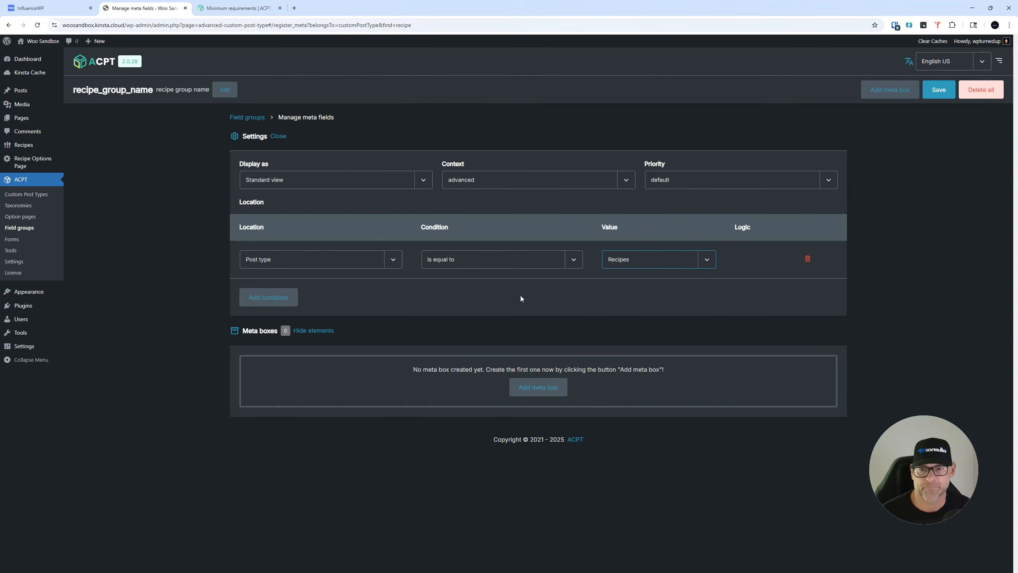
{"action": "left_click", "coordinate": [283, 296]}
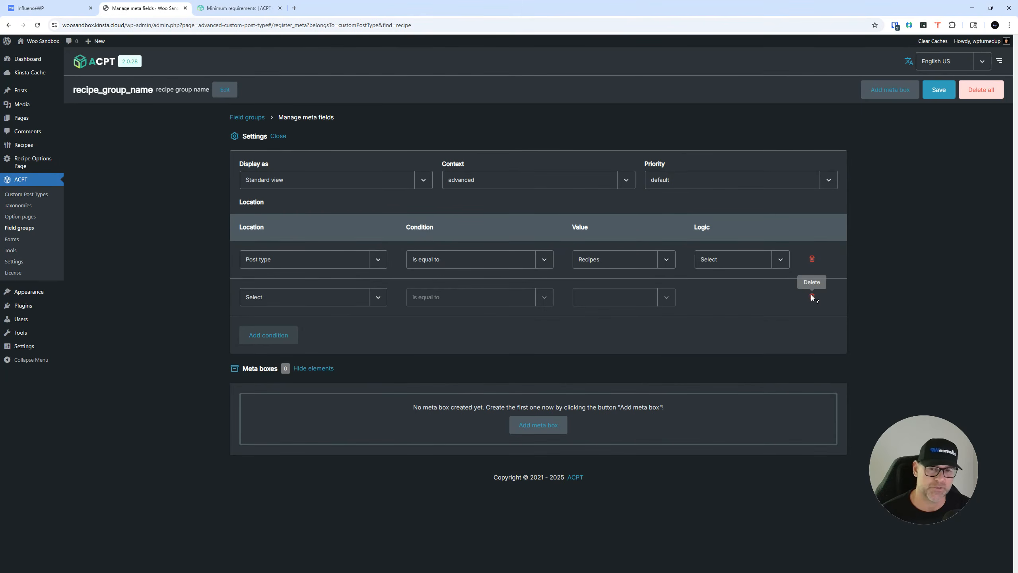
{"action": "left_click", "coordinate": [811, 296]}
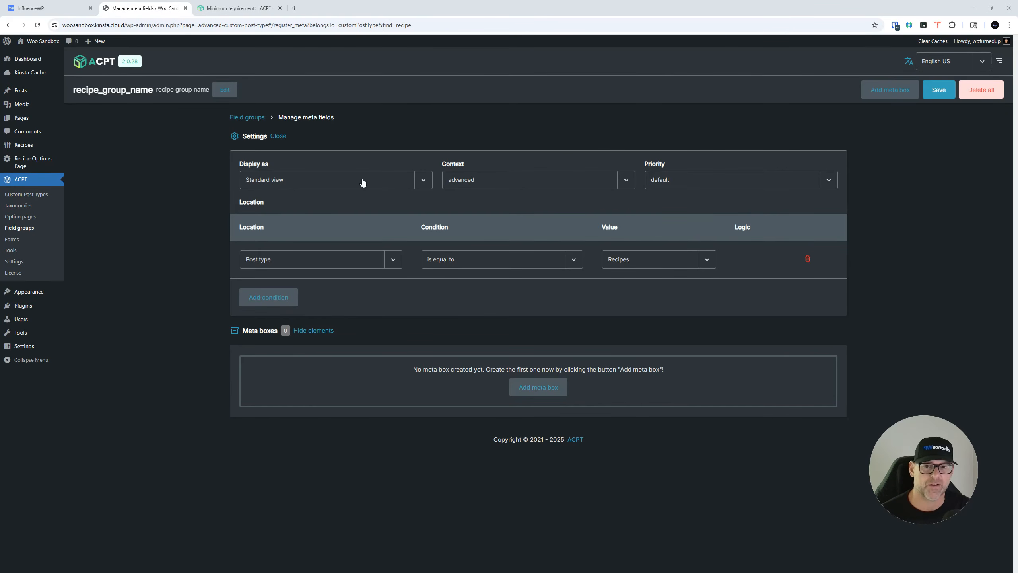
Step: Add a meta box to the recipe field group with one field labelled Recipe Categories
{"action": "left_click", "coordinate": [531, 385]}
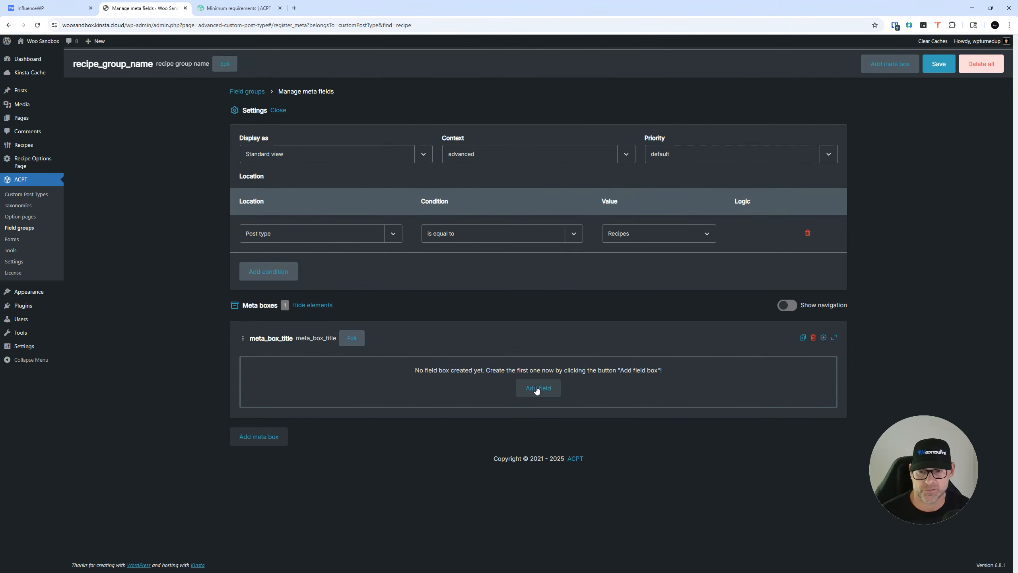
{"action": "left_click", "coordinate": [537, 390]}
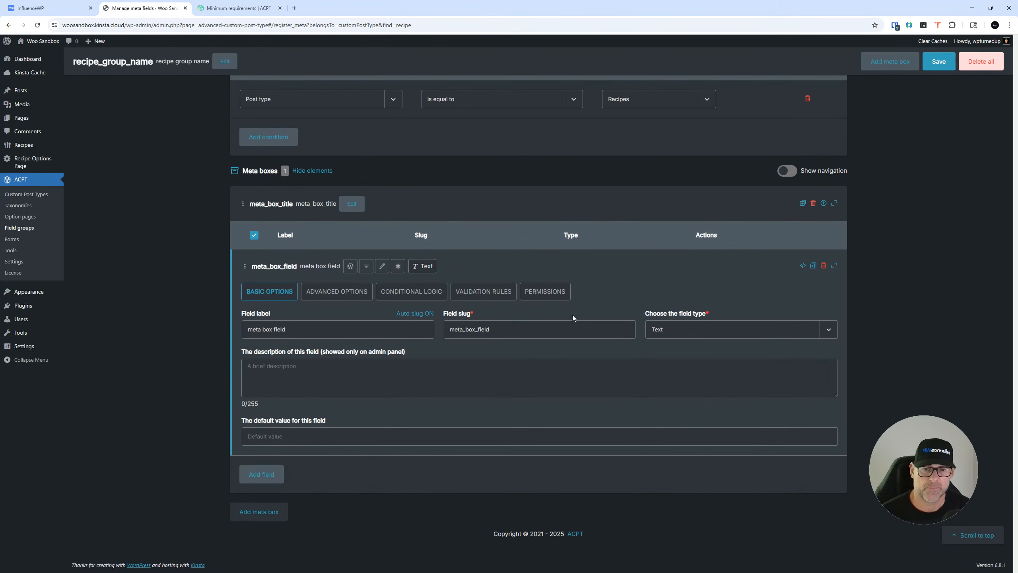
{"action": "triple_click", "coordinate": [285, 329]}
{"action": "key", "text": "BackSpace"}
{"action": "type", "text": "Reic"}
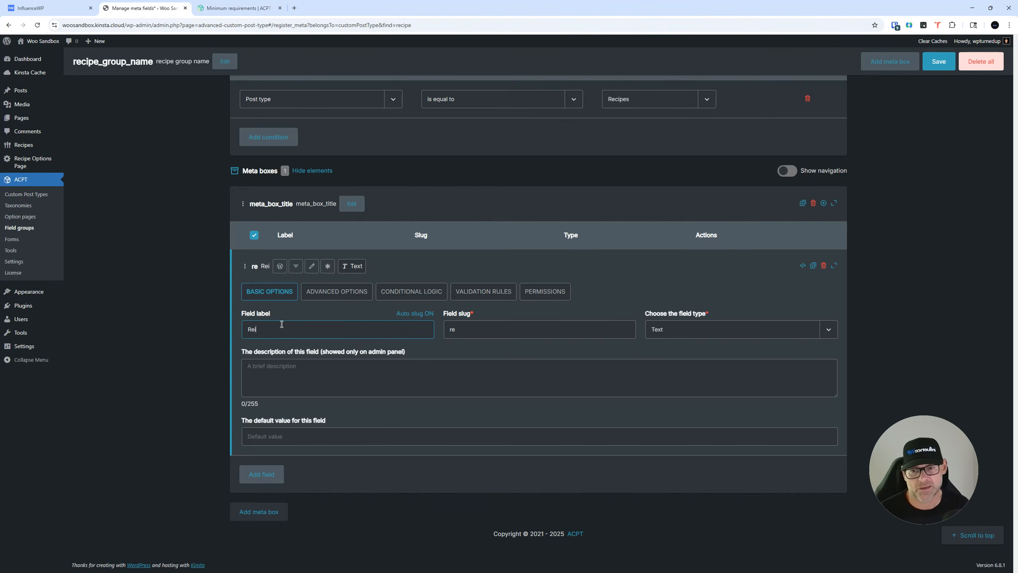
{"action": "key", "text": "BackSpace"}
{"action": "key", "text": "BackSpace"}
{"action": "type", "text": "cipe Ca"}
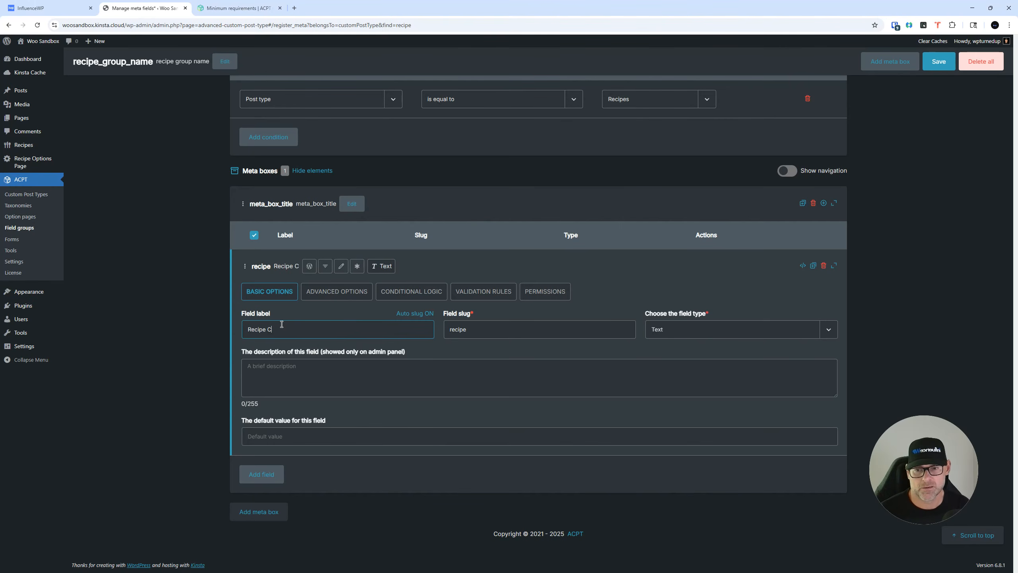
{"action": "type", "text": "tegories"}
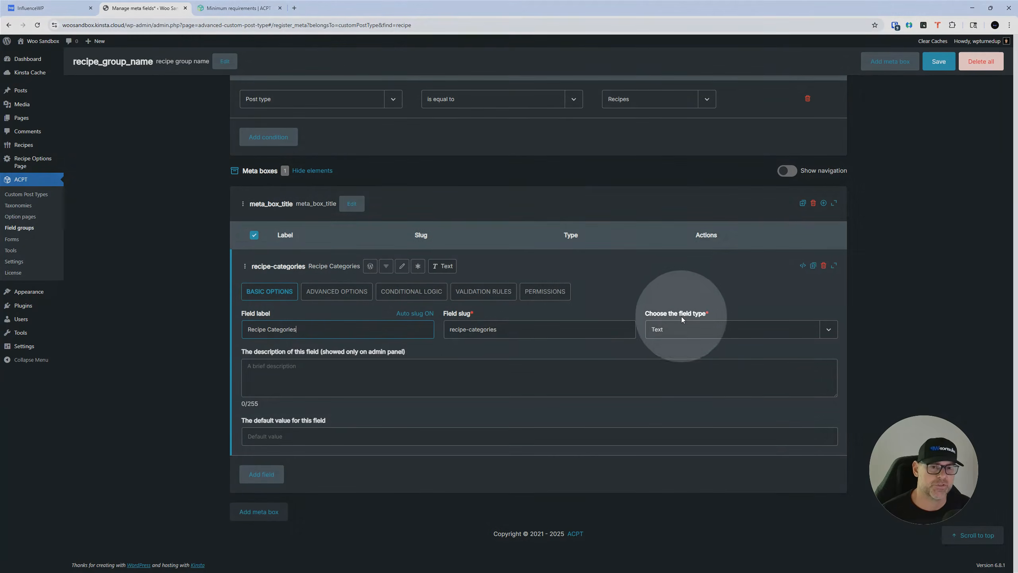
Step: Look through the available field types and set the Recipe Categories field's type to Term
{"action": "left_click", "coordinate": [684, 327]}
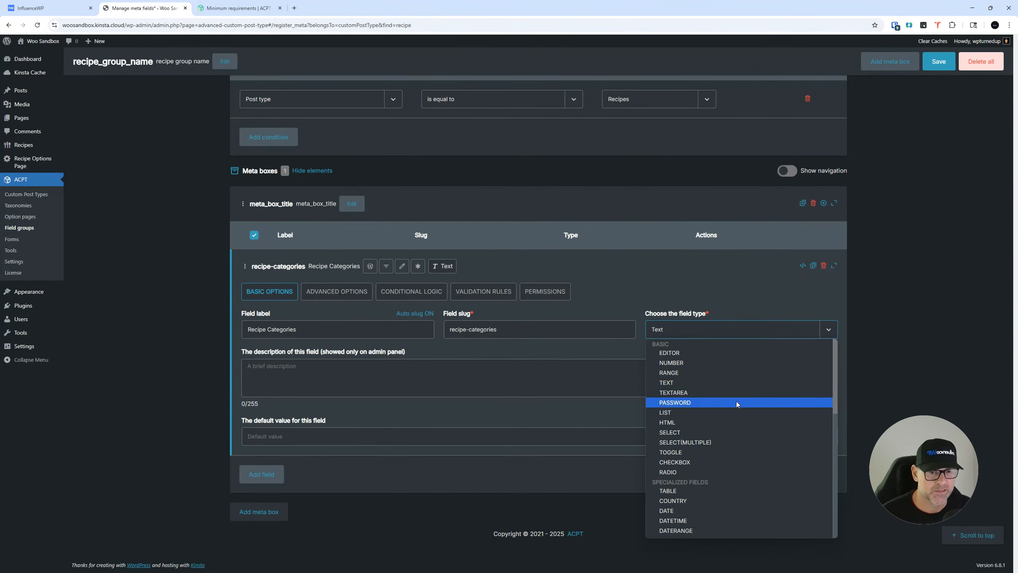
{"action": "scroll", "coordinate": [740, 389], "scroll_direction": "down", "scroll_amount": 4}
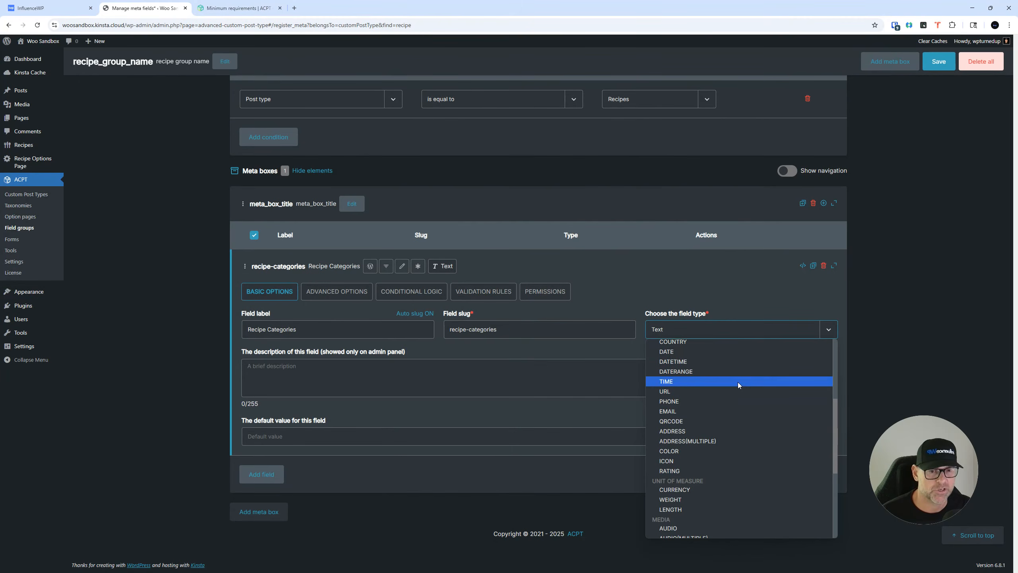
{"action": "scroll", "coordinate": [738, 382], "scroll_direction": "down", "scroll_amount": 4}
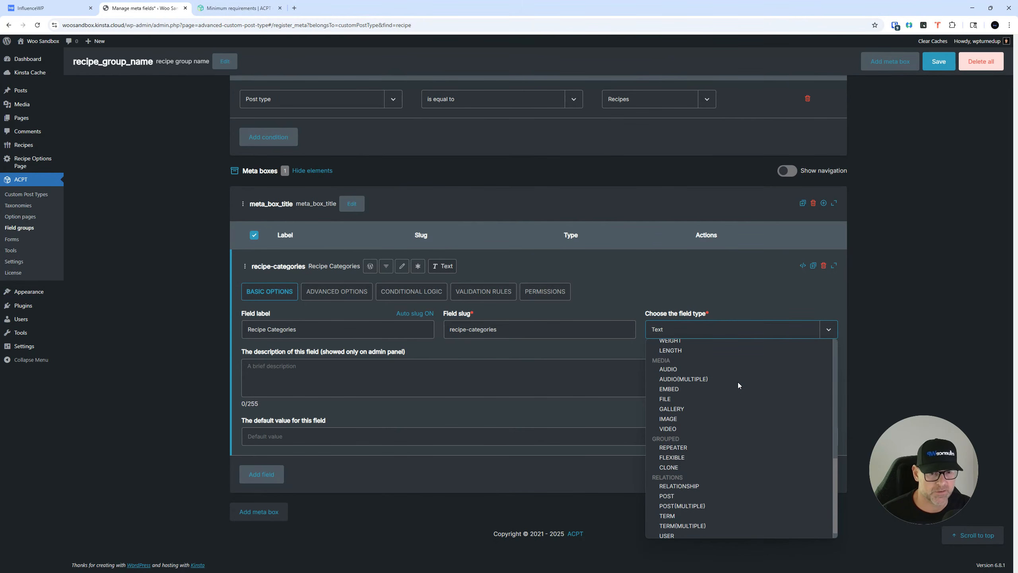
{"action": "scroll", "coordinate": [739, 382], "scroll_direction": "down", "scroll_amount": 1}
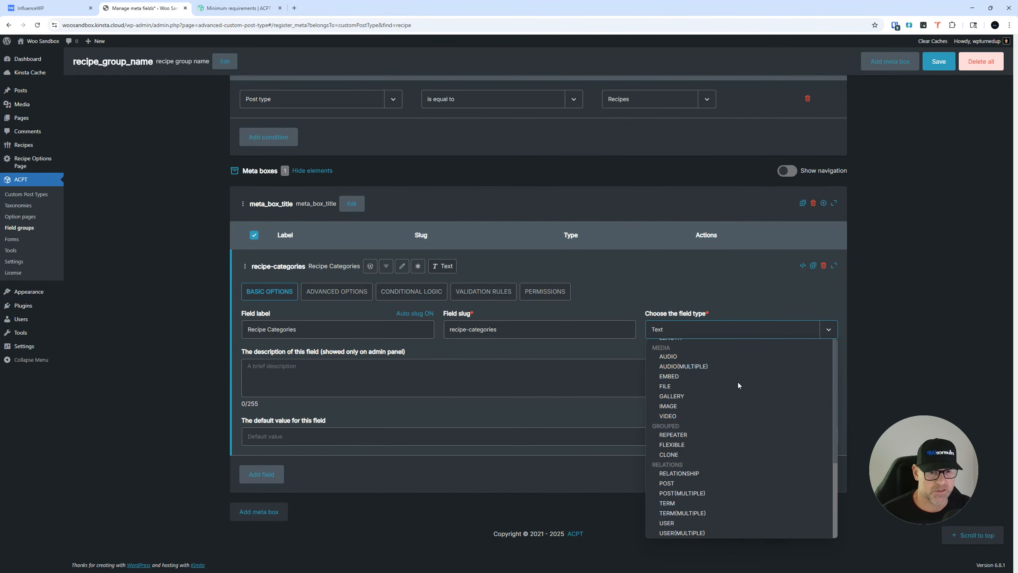
{"action": "left_click", "coordinate": [693, 504]}
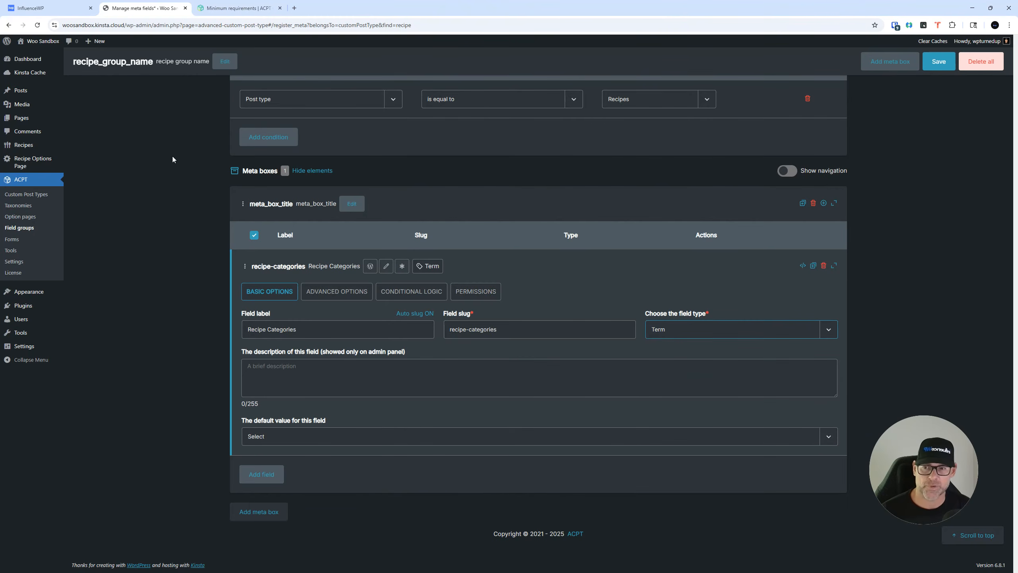
Step: Review the default value choices for the Recipe Categories field, leave it unset, and save the field group
{"action": "mouse_move", "coordinate": [44, 147]}
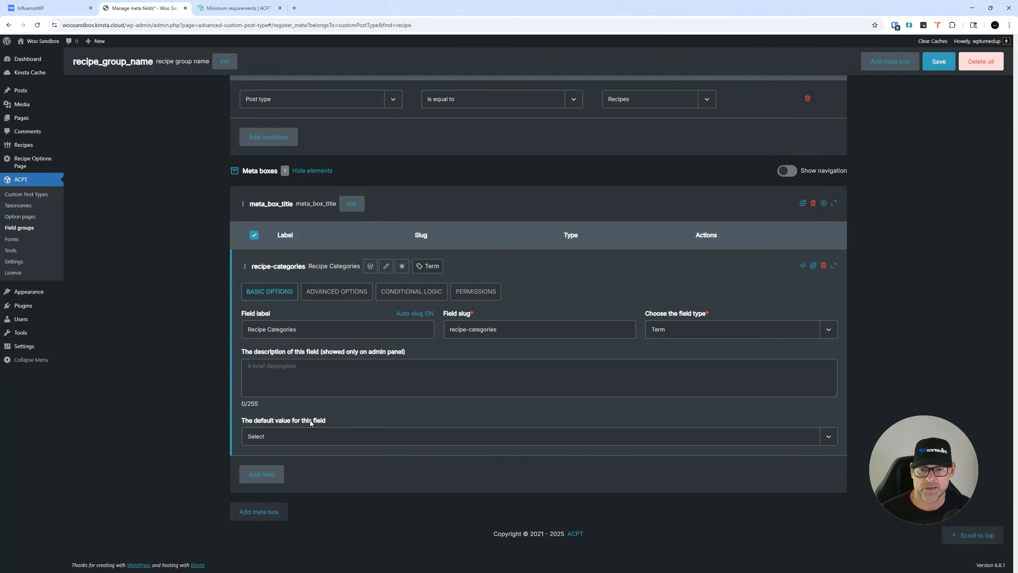
{"action": "left_click", "coordinate": [341, 436]}
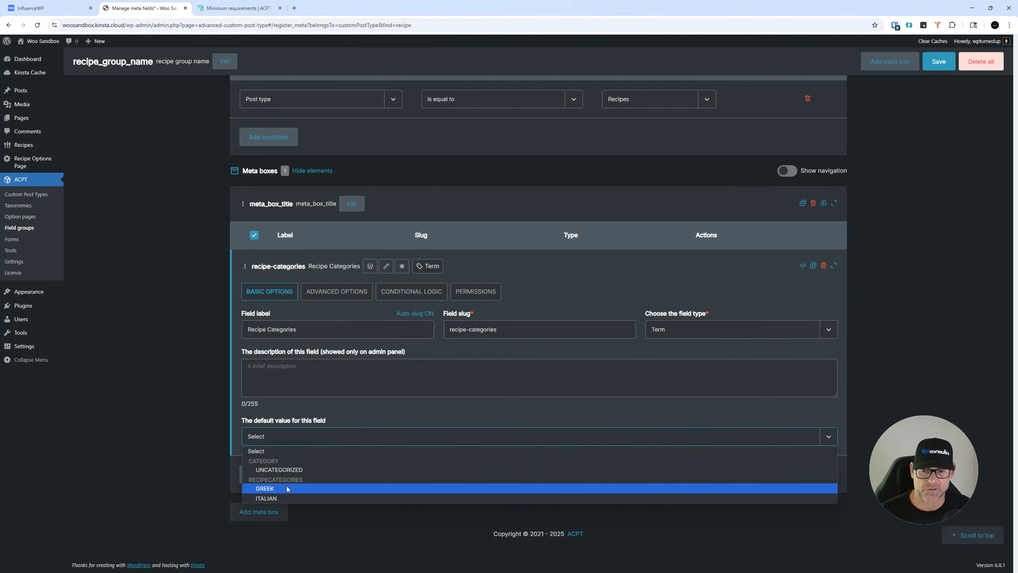
{"action": "left_click", "coordinate": [321, 437]}
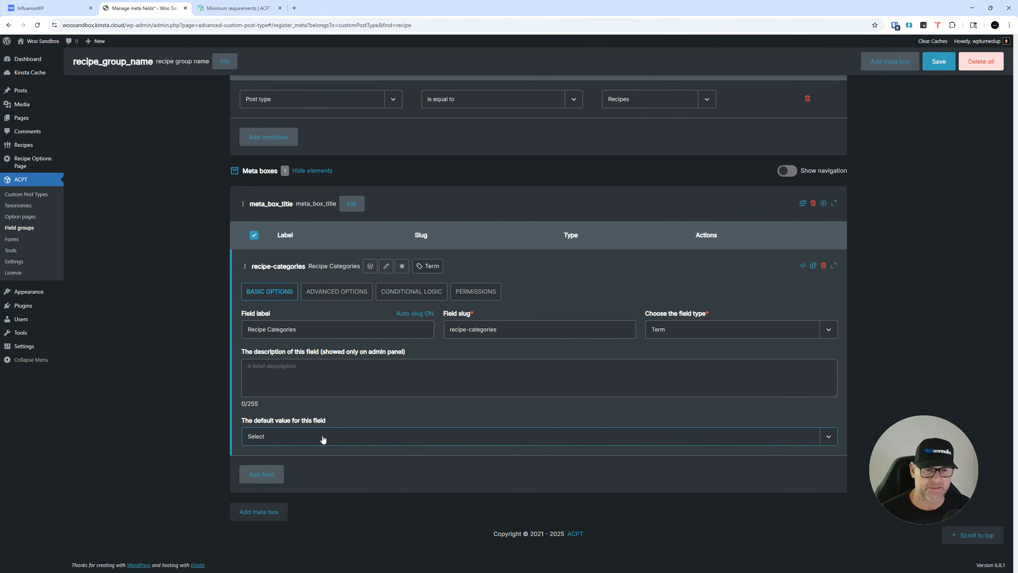
{"action": "left_click", "coordinate": [330, 440]}
{"action": "left_click", "coordinate": [348, 441]}
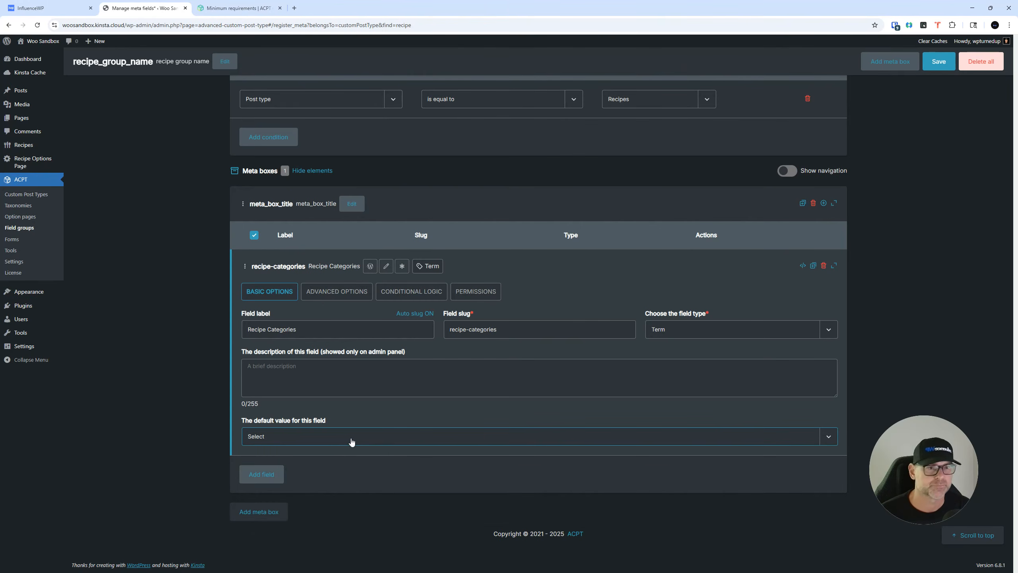
{"action": "left_click", "coordinate": [931, 63]}
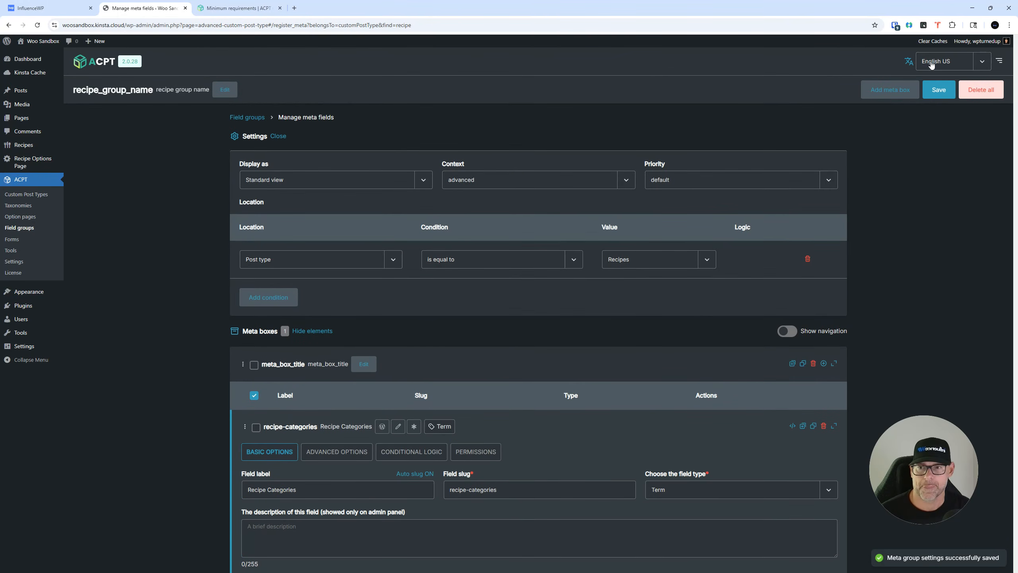
{"action": "scroll", "coordinate": [683, 217], "scroll_direction": "down", "scroll_amount": 4}
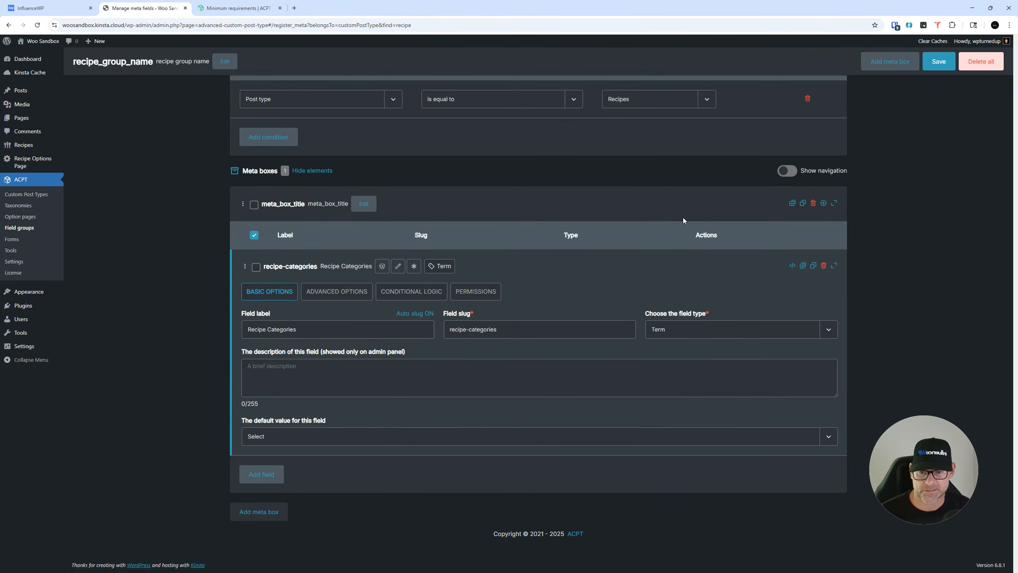
{"action": "scroll", "coordinate": [661, 298], "scroll_direction": "up", "scroll_amount": 4}
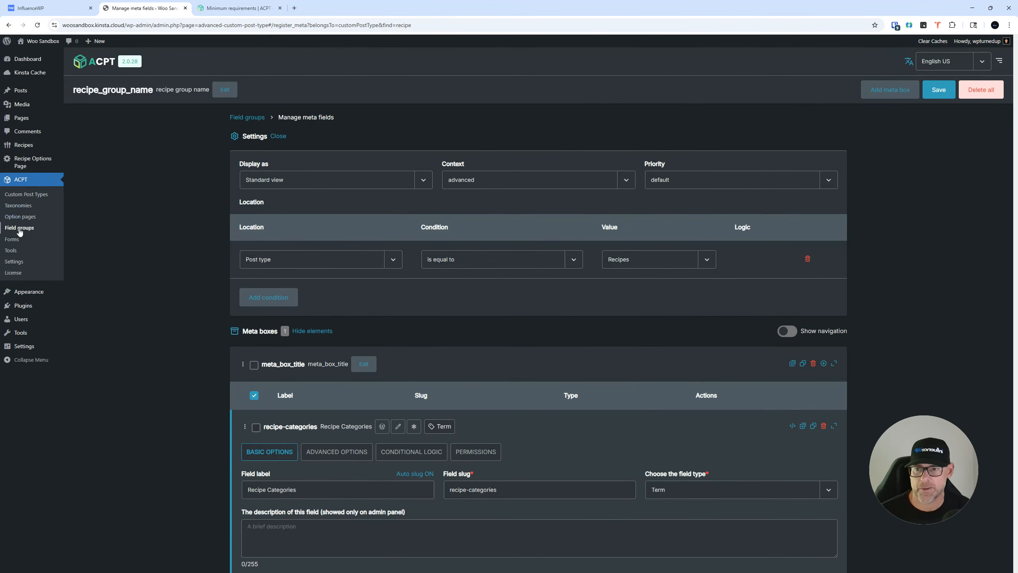
Step: Check the registered custom post types, and delete the user-meta-group entry from the field groups
{"action": "left_click", "coordinate": [34, 196]}
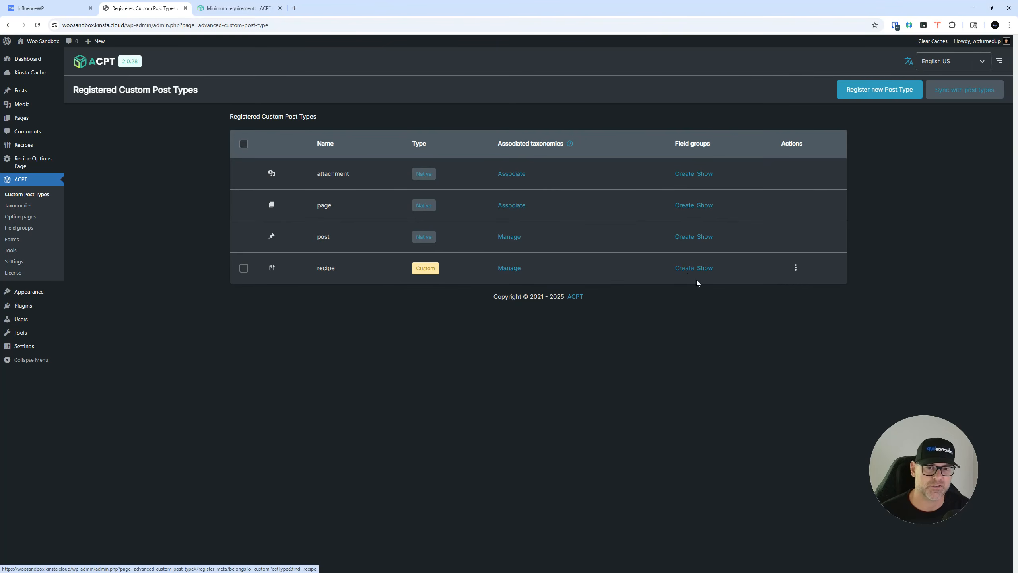
{"action": "left_click", "coordinate": [31, 230]}
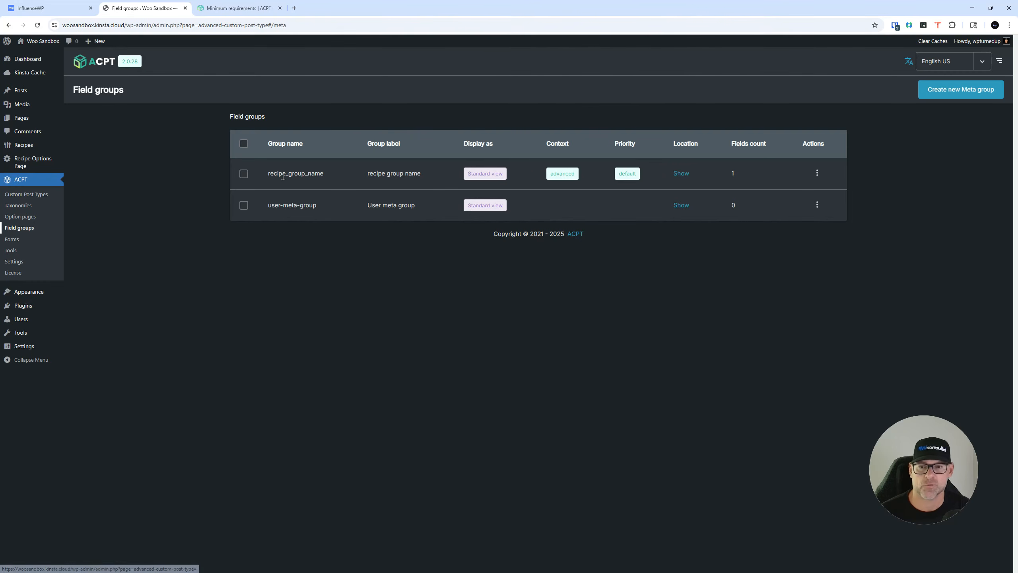
{"action": "left_click", "coordinate": [818, 208]}
{"action": "left_click", "coordinate": [302, 339]}
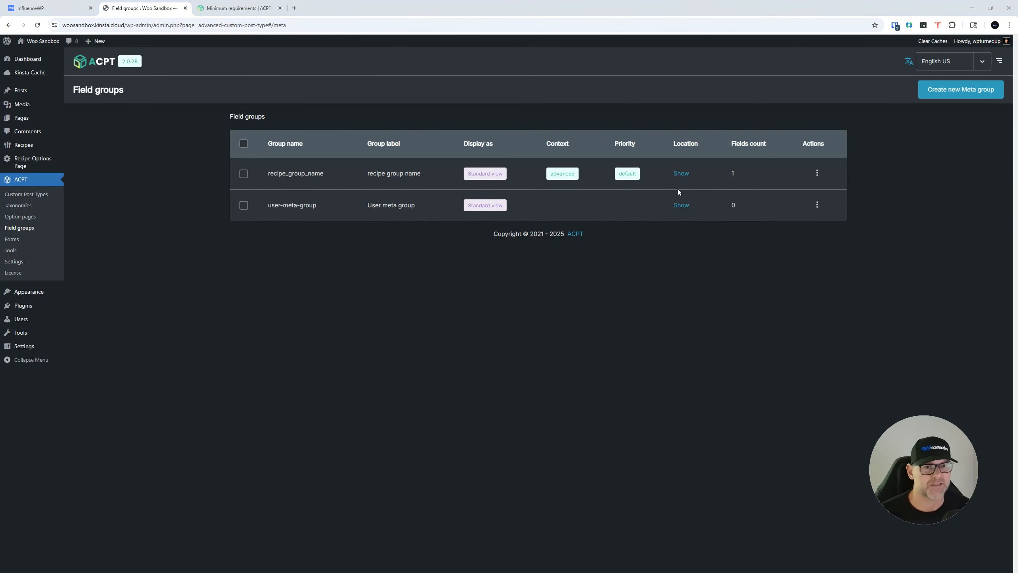
{"action": "left_click", "coordinate": [817, 205]}
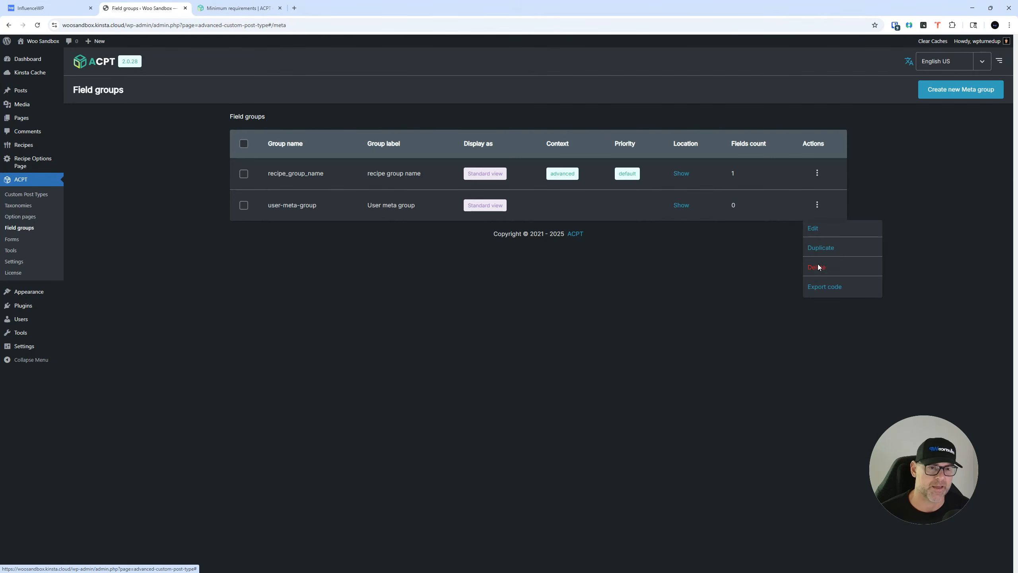
{"action": "left_click", "coordinate": [818, 268]}
{"action": "left_click", "coordinate": [432, 333]}
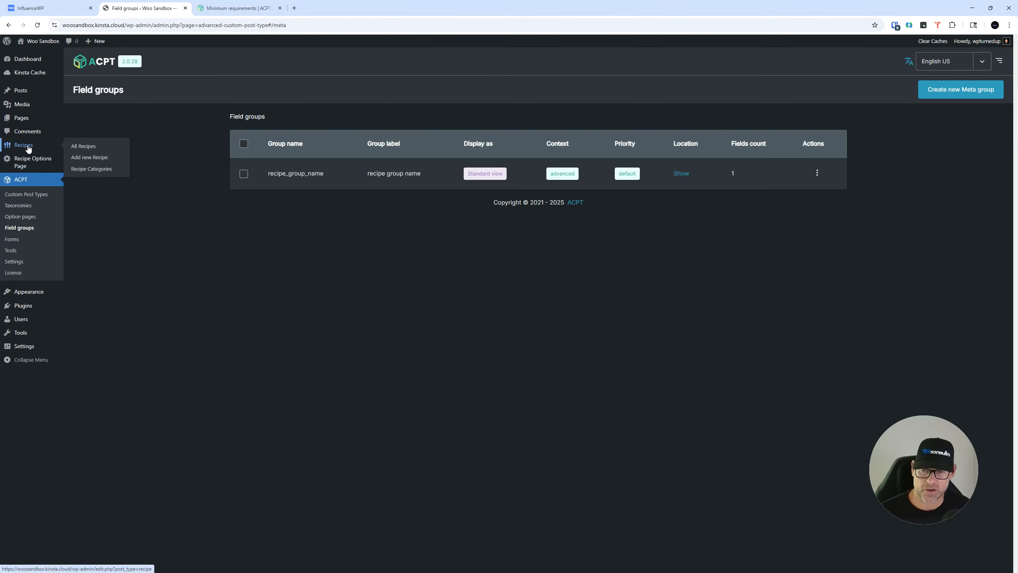
Step: Open a new recipe in a separate browser tab and enlarge the meta box area below the editor
{"action": "right_click", "coordinate": [79, 159]}
{"action": "left_click", "coordinate": [119, 166]}
{"action": "left_click", "coordinate": [233, 8]}
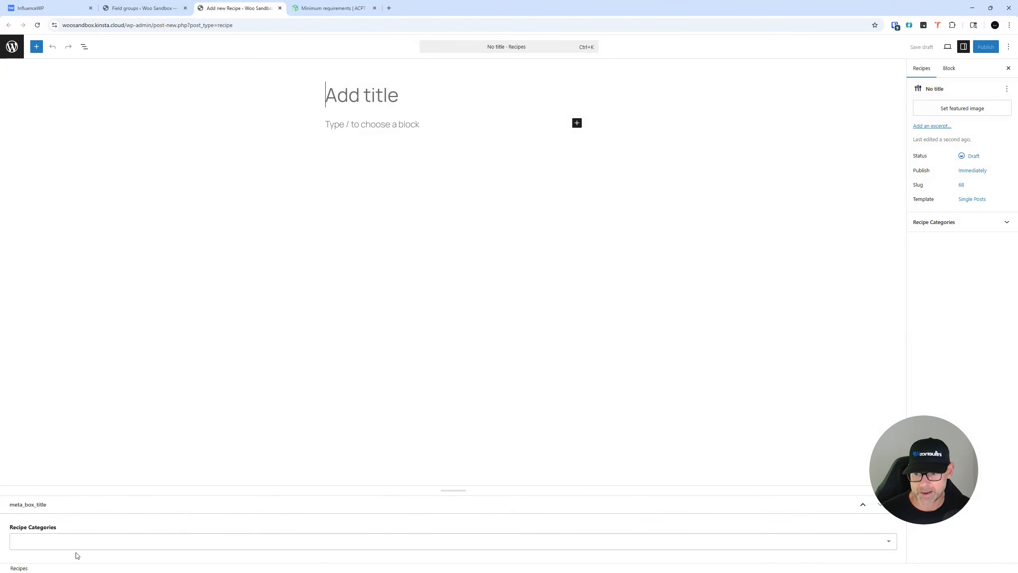
{"action": "left_click", "coordinate": [80, 541]}
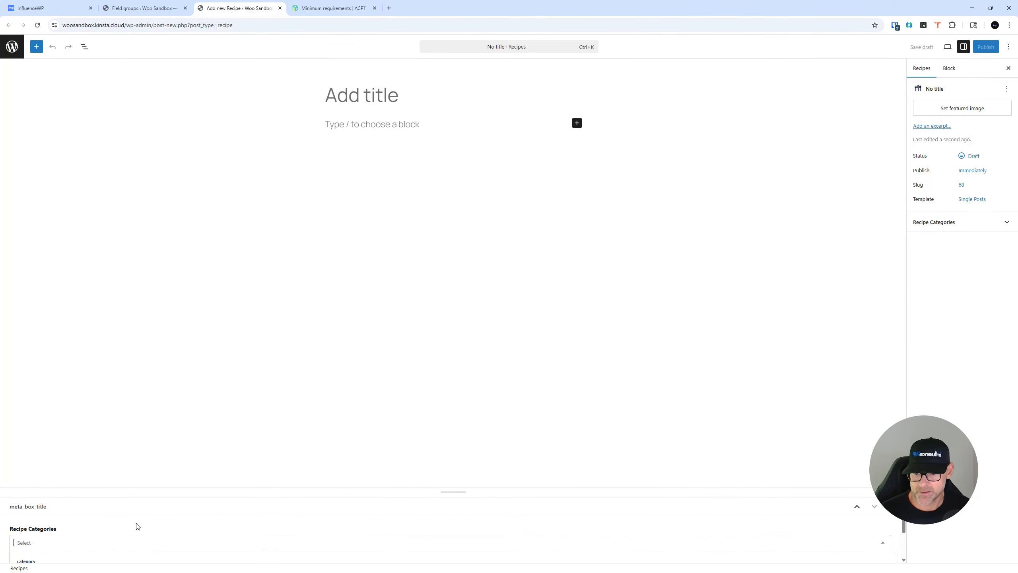
{"action": "left_click", "coordinate": [462, 490]}
{"action": "left_click_drag", "start_coordinate": [462, 490], "coordinate": [465, 311]}
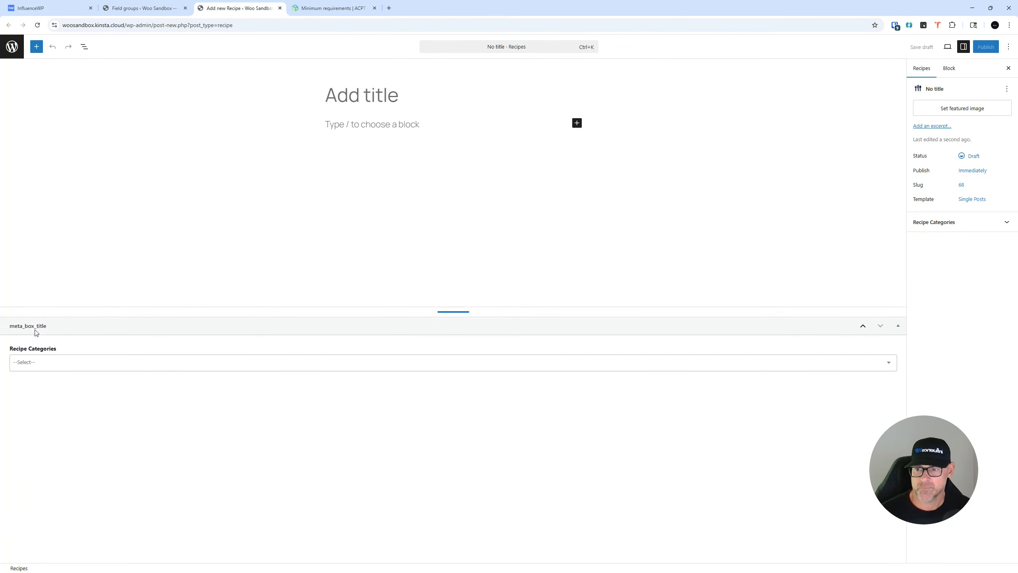
Step: Look through the terms offered in the recipe's Recipe Categories meta field and choose Greek
{"action": "left_click", "coordinate": [40, 362]}
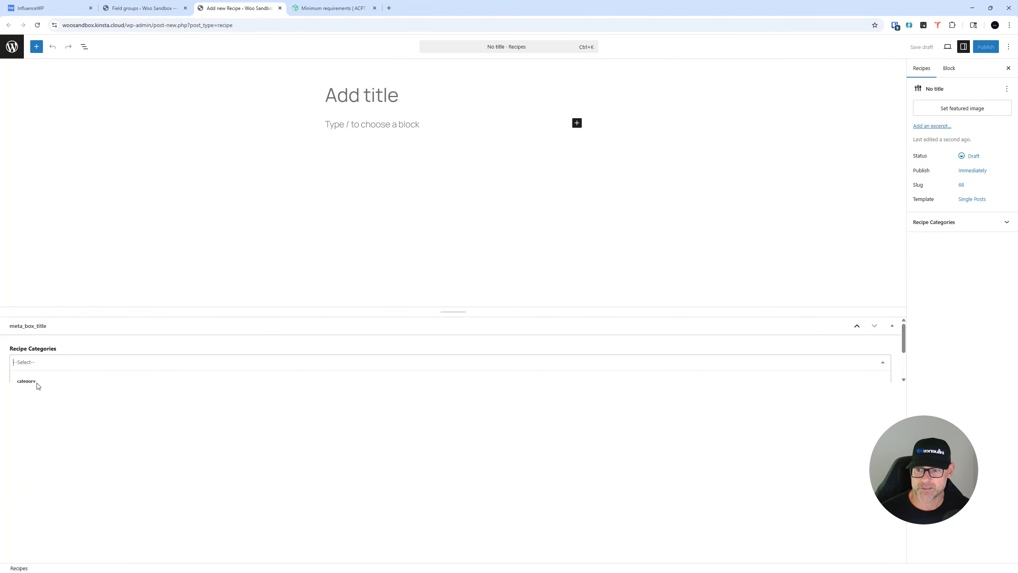
{"action": "scroll", "coordinate": [41, 355], "scroll_direction": "down", "scroll_amount": 2}
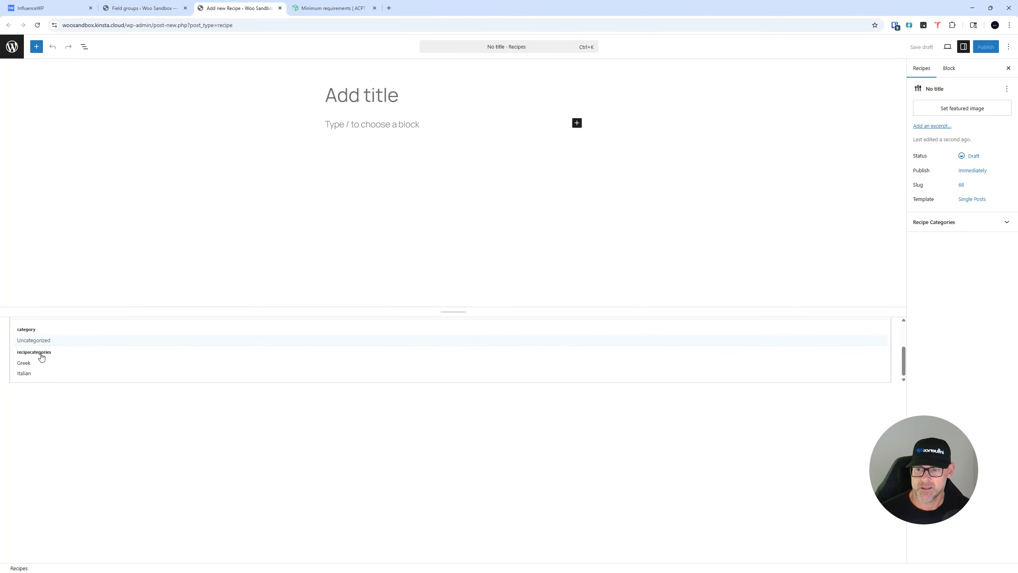
{"action": "scroll", "coordinate": [40, 355], "scroll_direction": "up", "scroll_amount": 1}
{"action": "scroll", "coordinate": [40, 356], "scroll_direction": "down", "scroll_amount": 1}
{"action": "left_click", "coordinate": [37, 342]}
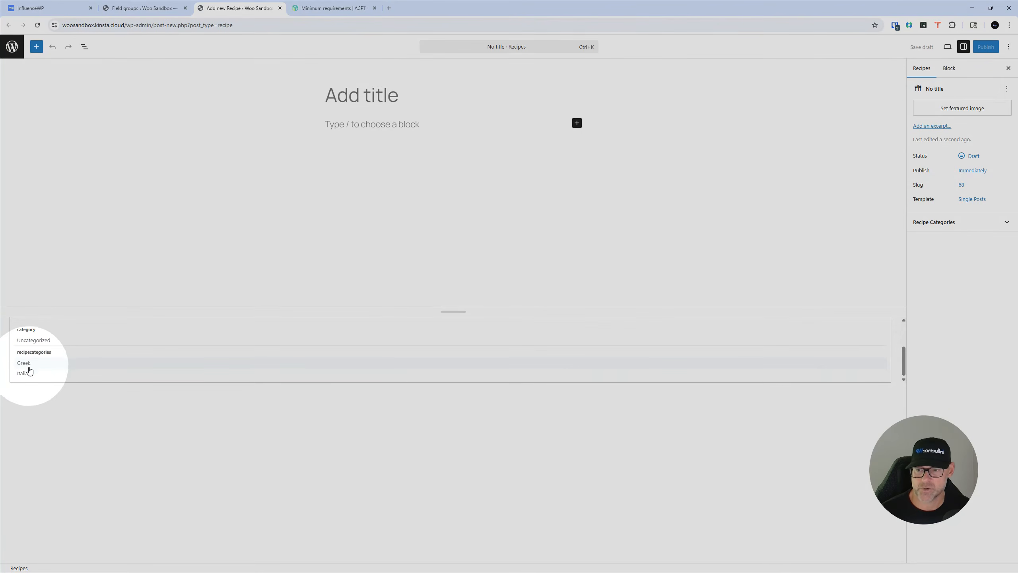
{"action": "left_click", "coordinate": [25, 364]}
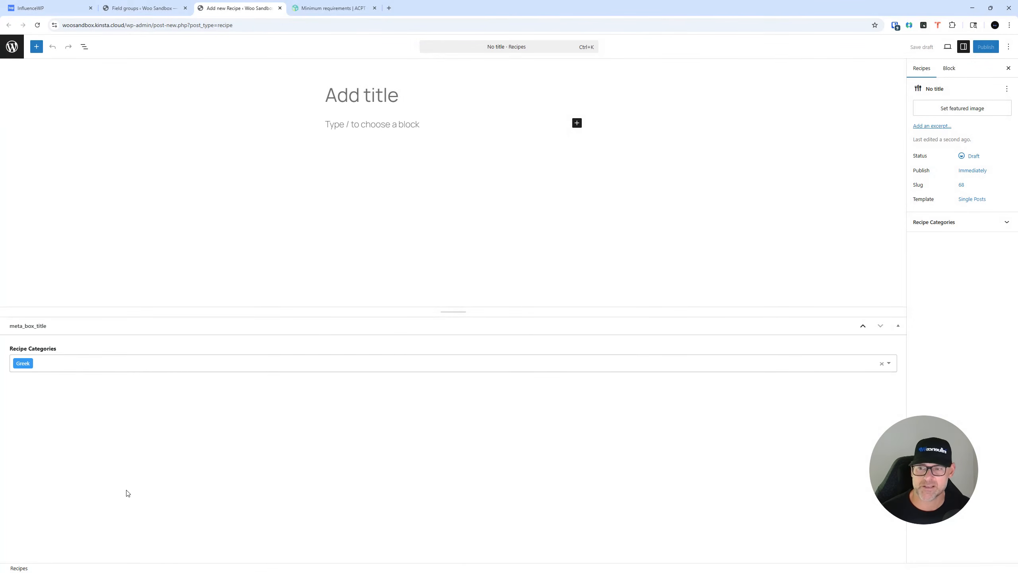
Step: Title the new recipe "Greek Recipe 1"
{"action": "left_click", "coordinate": [361, 105]}
{"action": "type", "text": "Greek Recip"}
{"action": "key", "text": "BackSpace"}
{"action": "key", "text": "BackSpace"}
{"action": "type", "text": "cipe 1"}
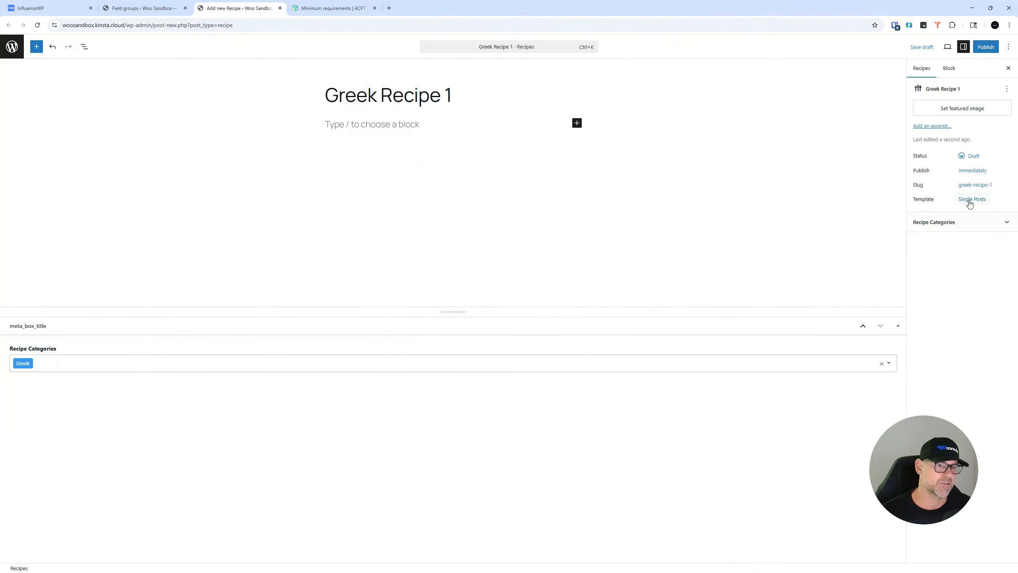
Step: Look at the recipe's Recipe Categories taxonomy setting, leave it empty, and publish the recipe
{"action": "left_click", "coordinate": [959, 225]}
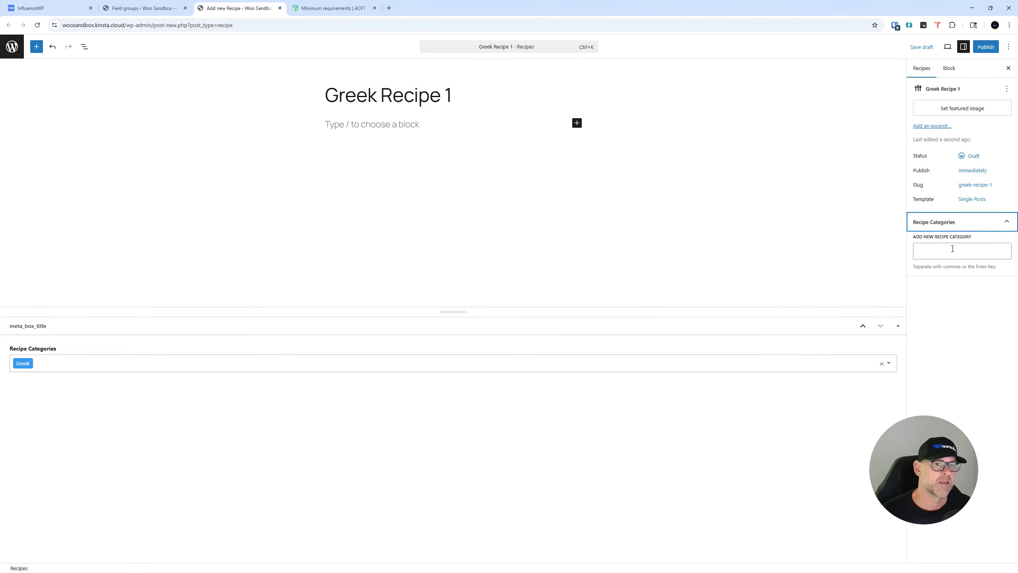
{"action": "left_click", "coordinate": [952, 253]}
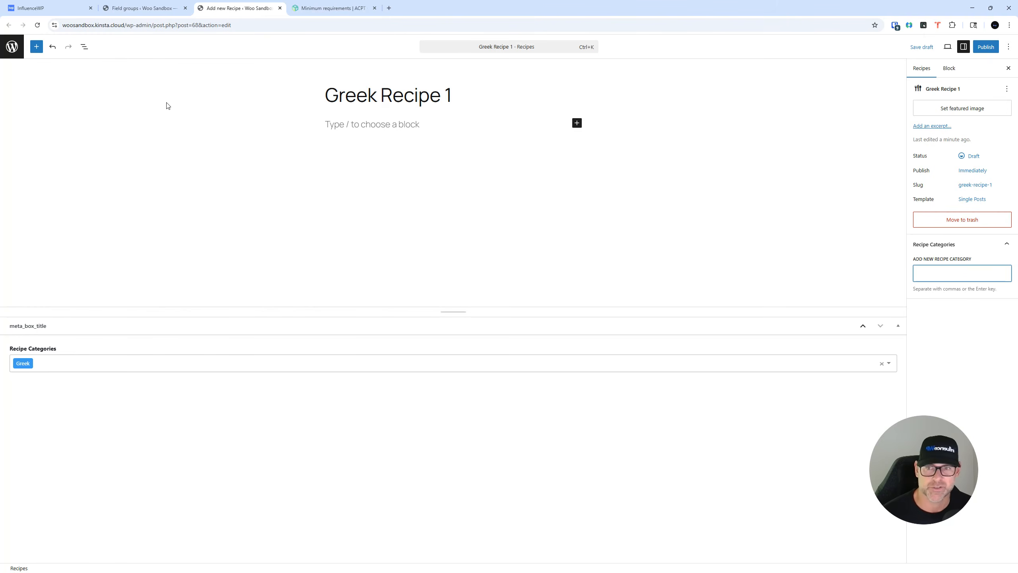
{"action": "left_click", "coordinate": [985, 48]}
{"action": "left_click", "coordinate": [985, 47]}
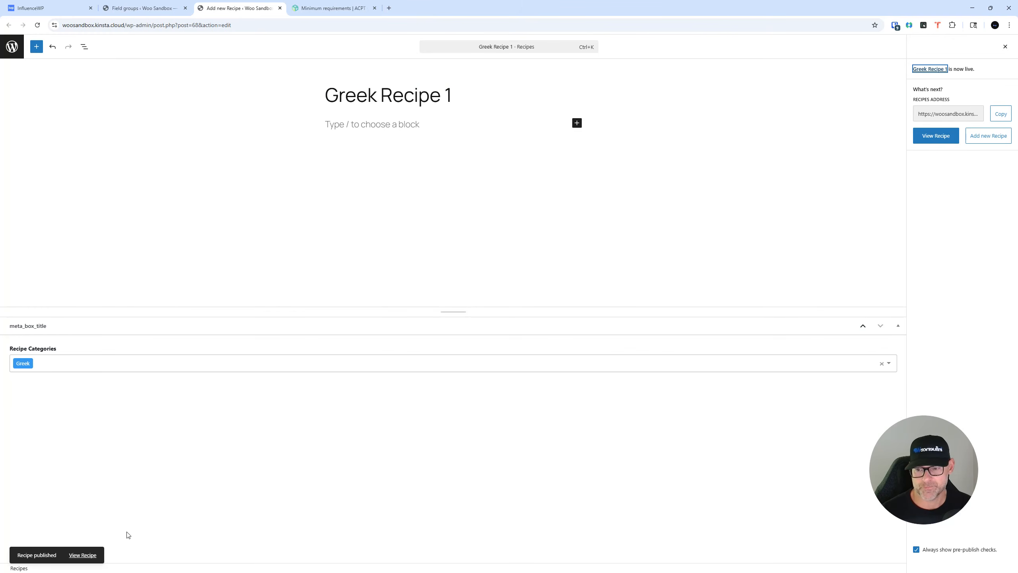
Step: Open the published Greek Recipe 1 page in a separate browser tab and examine what its front-end layout shows
{"action": "right_click", "coordinate": [85, 555]}
{"action": "left_click", "coordinate": [139, 427]}
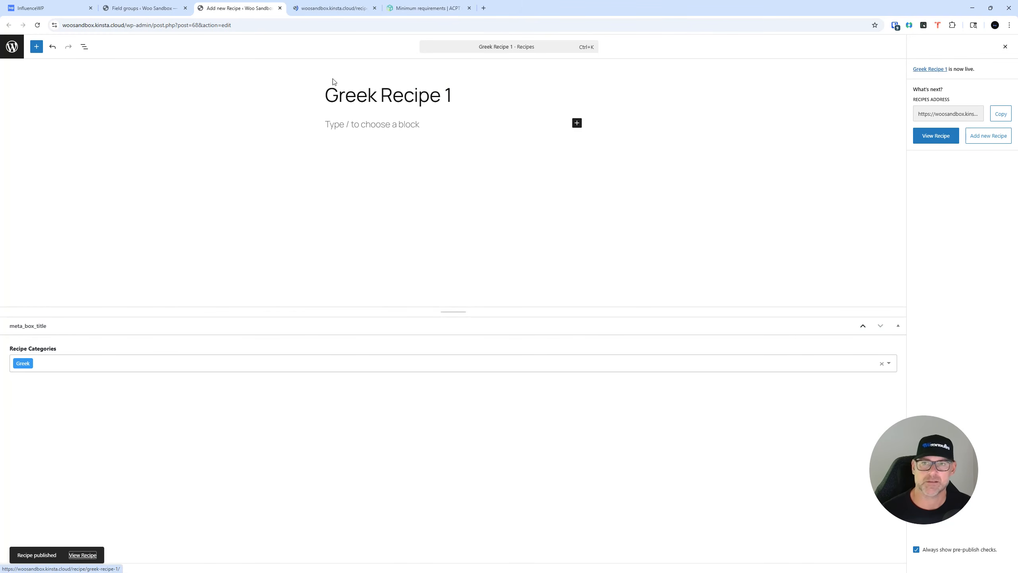
{"action": "left_click", "coordinate": [345, 7]}
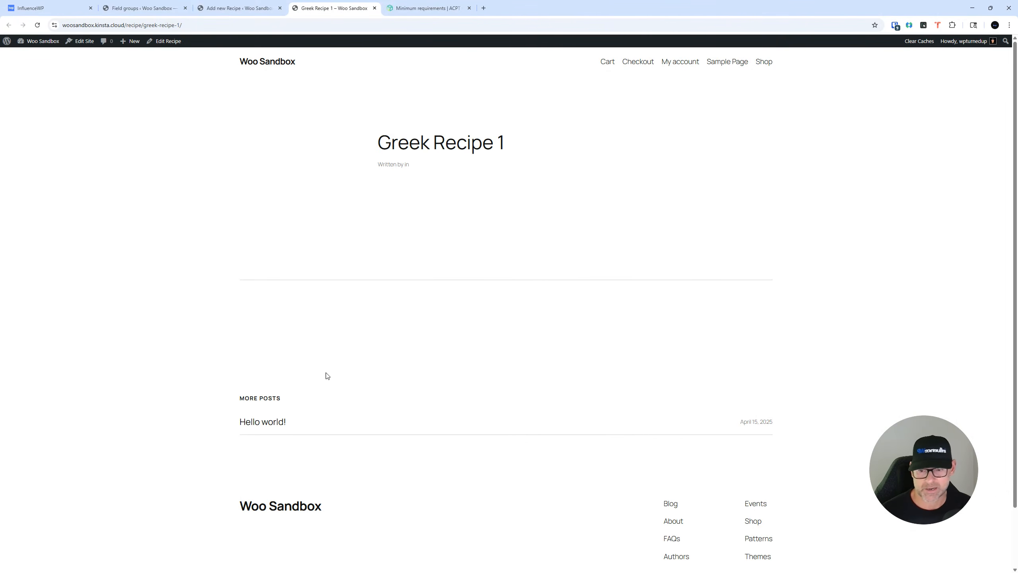
{"action": "scroll", "coordinate": [325, 375], "scroll_direction": "down", "scroll_amount": 2}
{"action": "scroll", "coordinate": [458, 464], "scroll_direction": "up", "scroll_amount": 2}
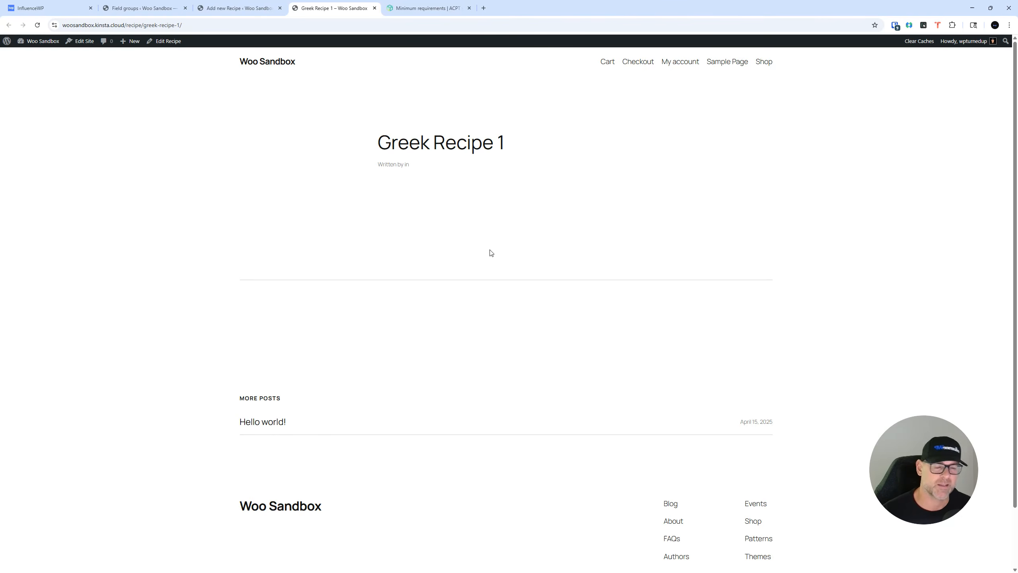
{"action": "scroll", "coordinate": [491, 252], "scroll_direction": "down", "scroll_amount": 1}
{"action": "scroll", "coordinate": [444, 164], "scroll_direction": "up", "scroll_amount": 1}
{"action": "scroll", "coordinate": [396, 221], "scroll_direction": "down", "scroll_amount": 1}
{"action": "scroll", "coordinate": [401, 233], "scroll_direction": "down", "scroll_amount": 1}
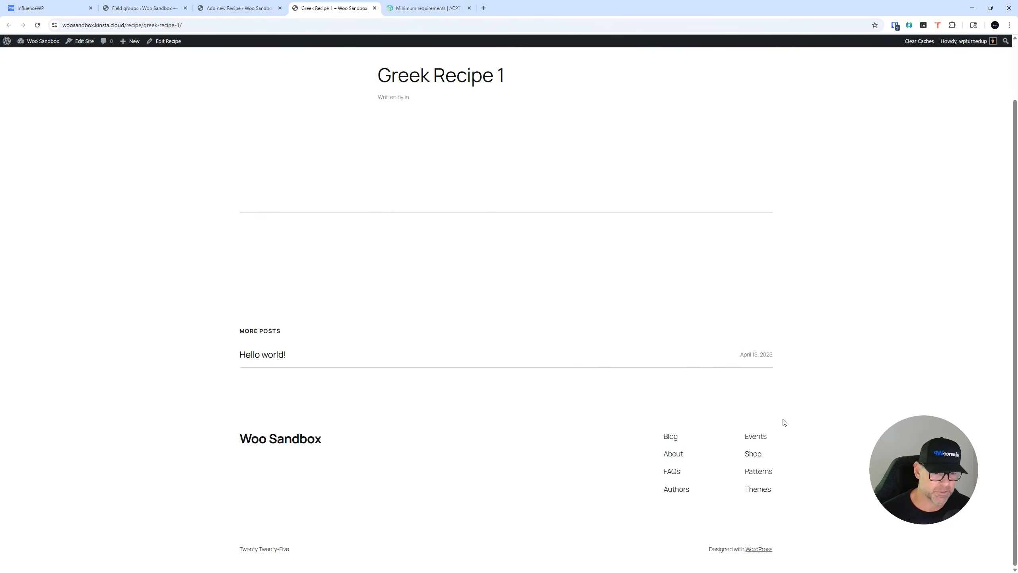
{"action": "scroll", "coordinate": [634, 362], "scroll_direction": "up", "scroll_amount": 2}
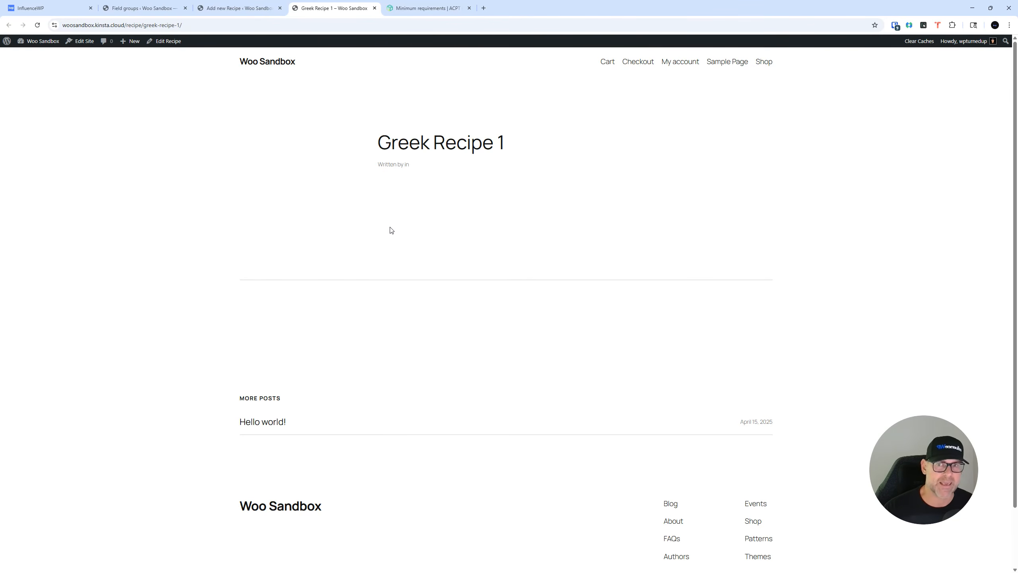
Step: Close the browser tab with the ACPT Minimum requirements page and return to the field groups list
{"action": "left_click", "coordinate": [216, 2]}
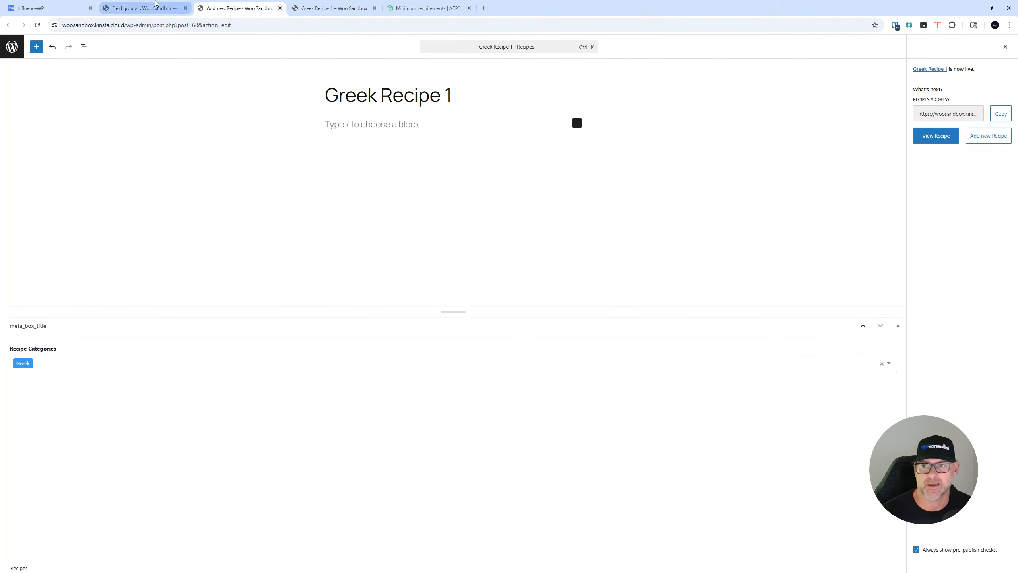
{"action": "left_click", "coordinate": [153, 3]}
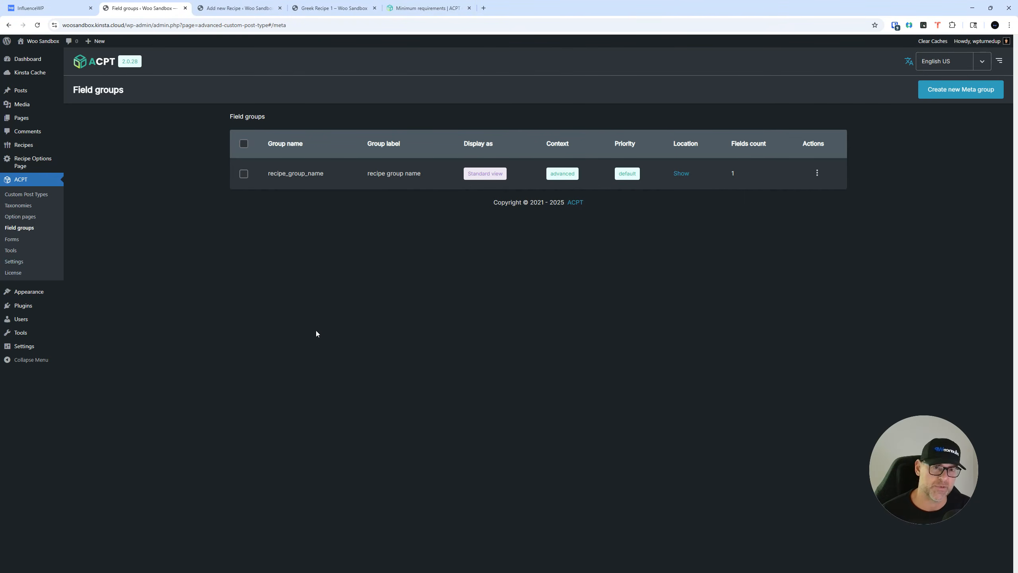
{"action": "left_click", "coordinate": [417, 8]}
{"action": "left_click", "coordinate": [349, 7]}
{"action": "left_click", "coordinate": [468, 8]}
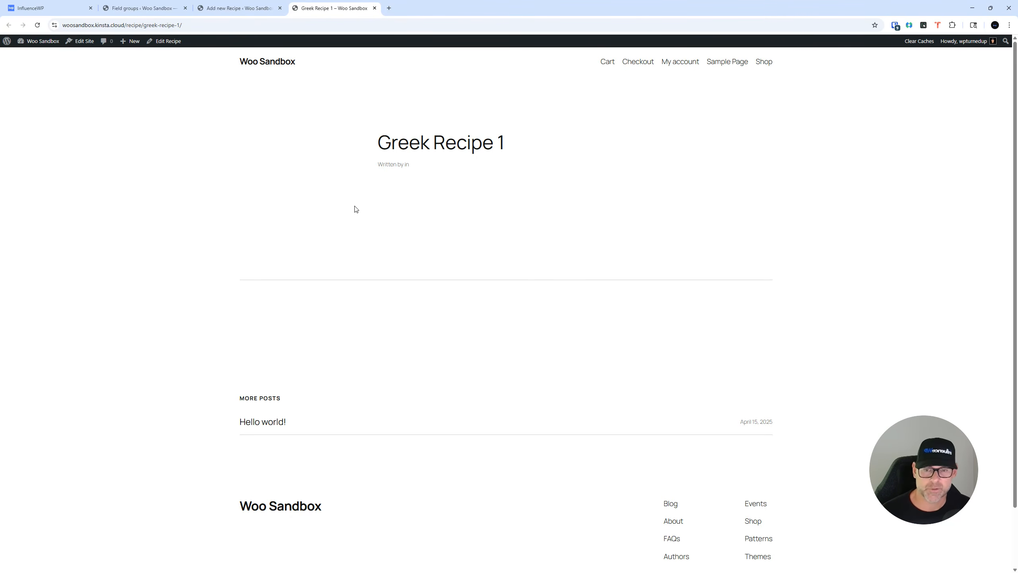
{"action": "left_click", "coordinate": [142, 8]}
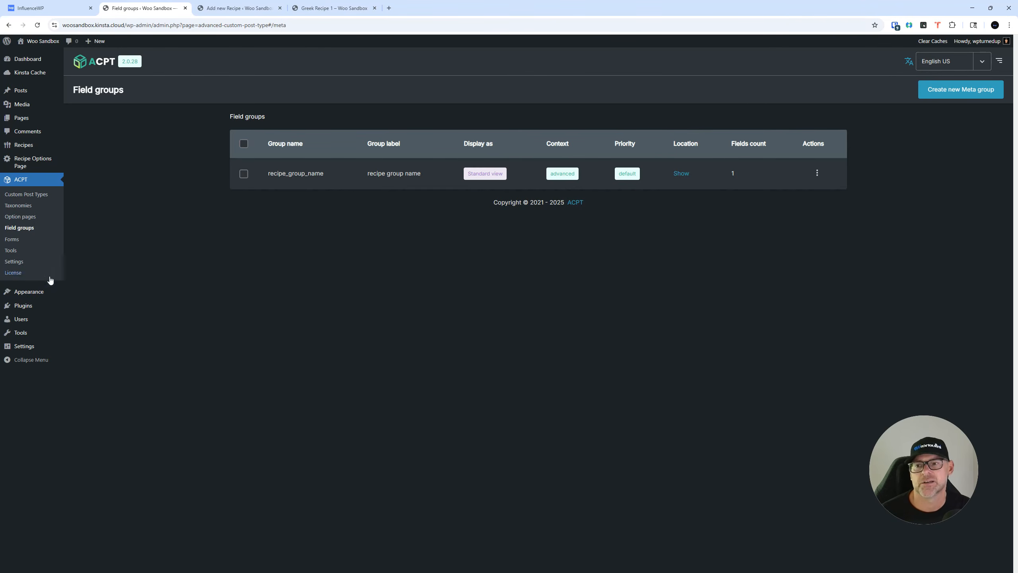
Step: Start a new ACPT form and label it "Recipe Form"
{"action": "left_click", "coordinate": [12, 240]}
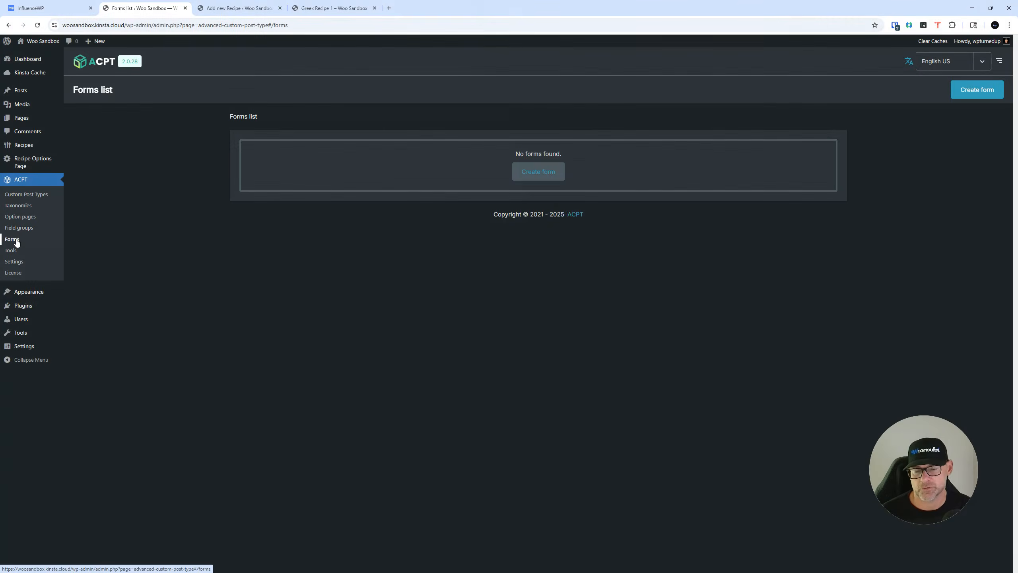
{"action": "left_click", "coordinate": [539, 174]}
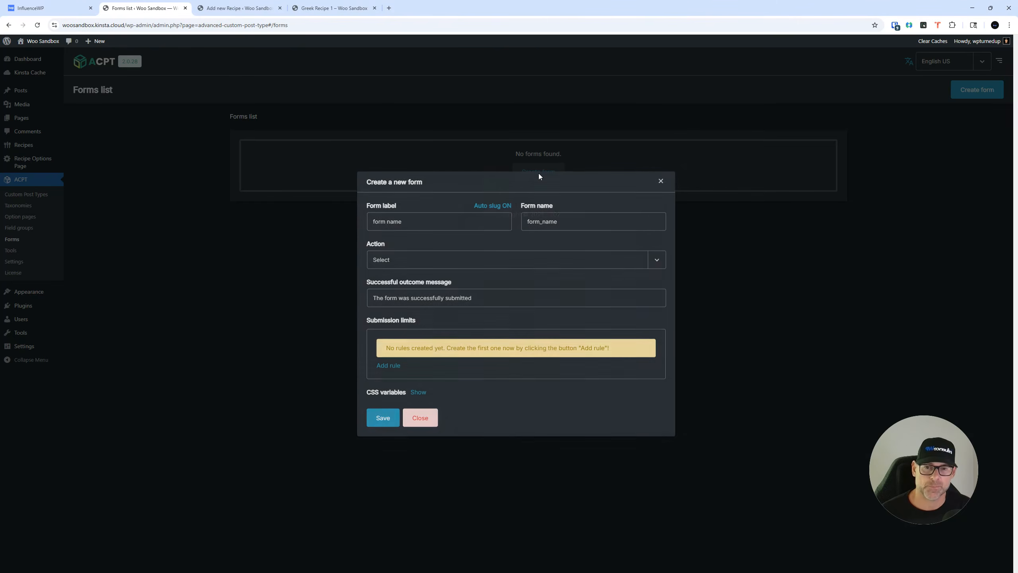
{"action": "key", "text": "ctrl+a"}
{"action": "key", "text": "BackSpace"}
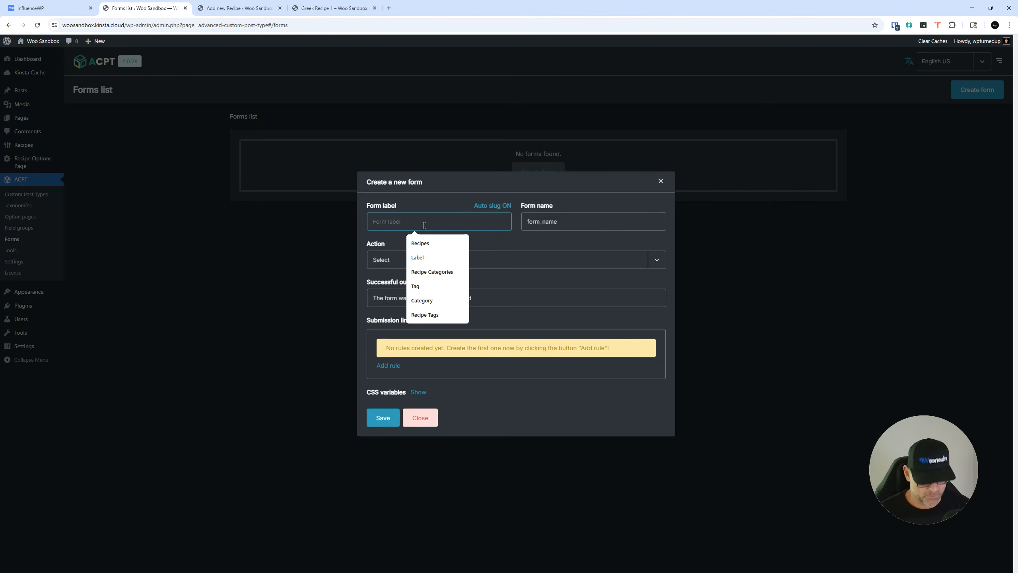
{"action": "type", "text": "Recipe"}
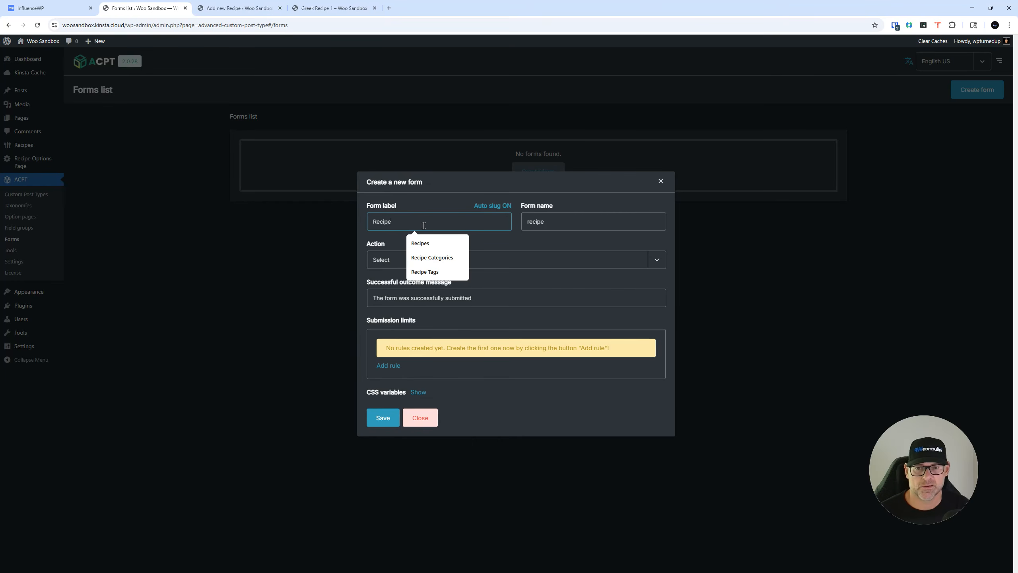
{"action": "key", "text": "BackSpace"}
{"action": "type", "text": "Form"}
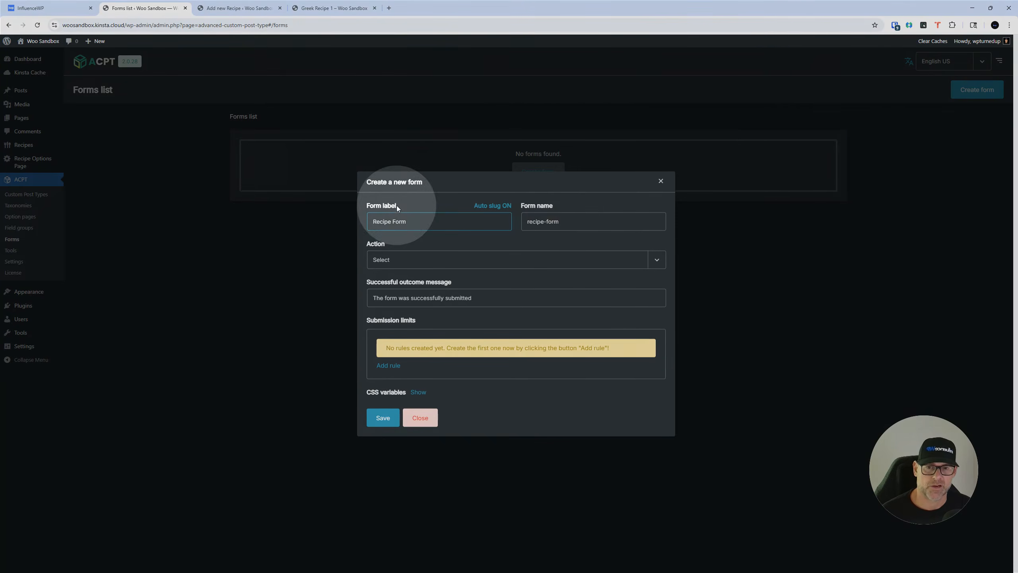
Step: Set the new form's action to Post management and review the other available actions
{"action": "left_click", "coordinate": [432, 262]}
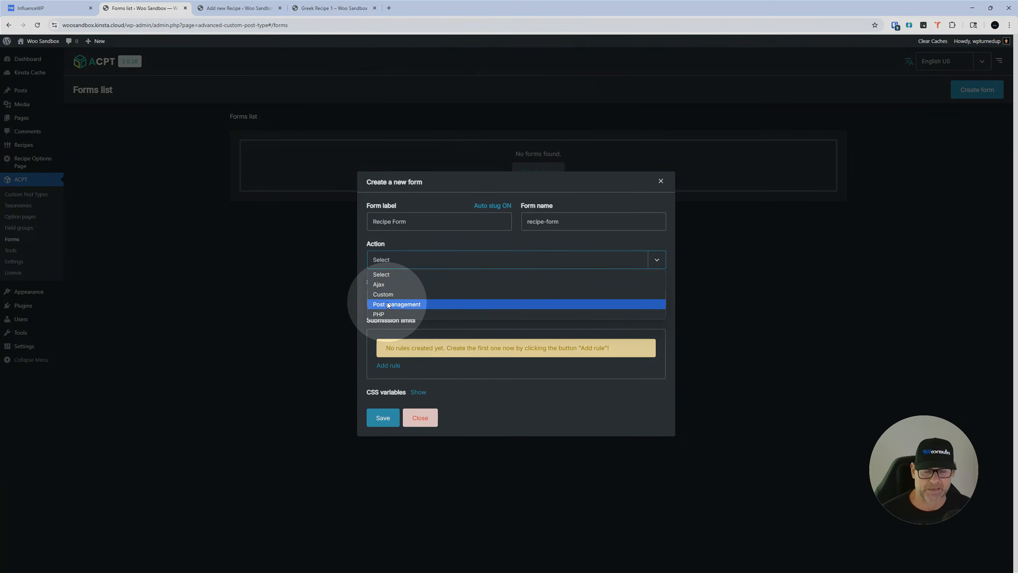
{"action": "left_click", "coordinate": [389, 305]}
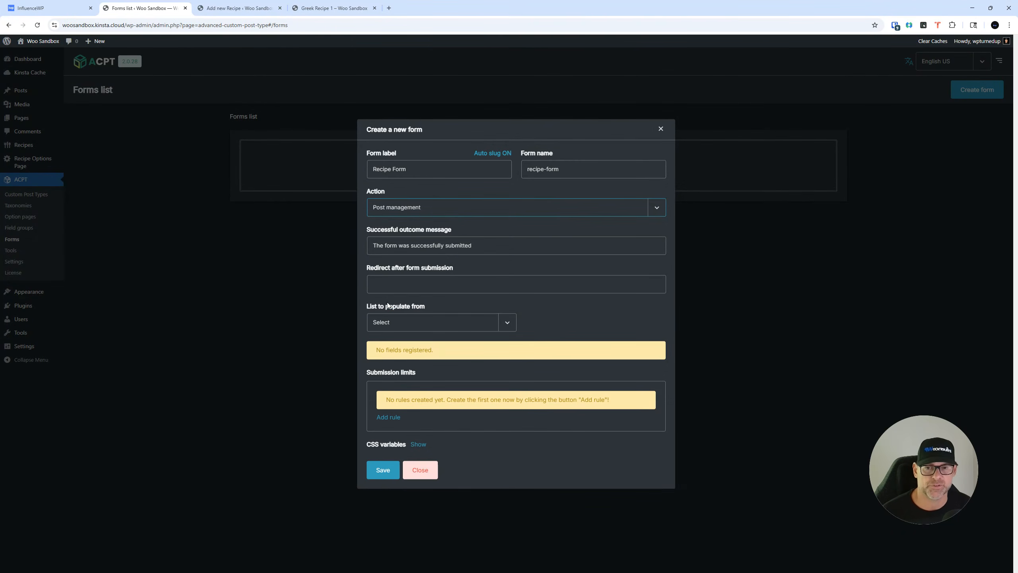
{"action": "left_click", "coordinate": [389, 209]}
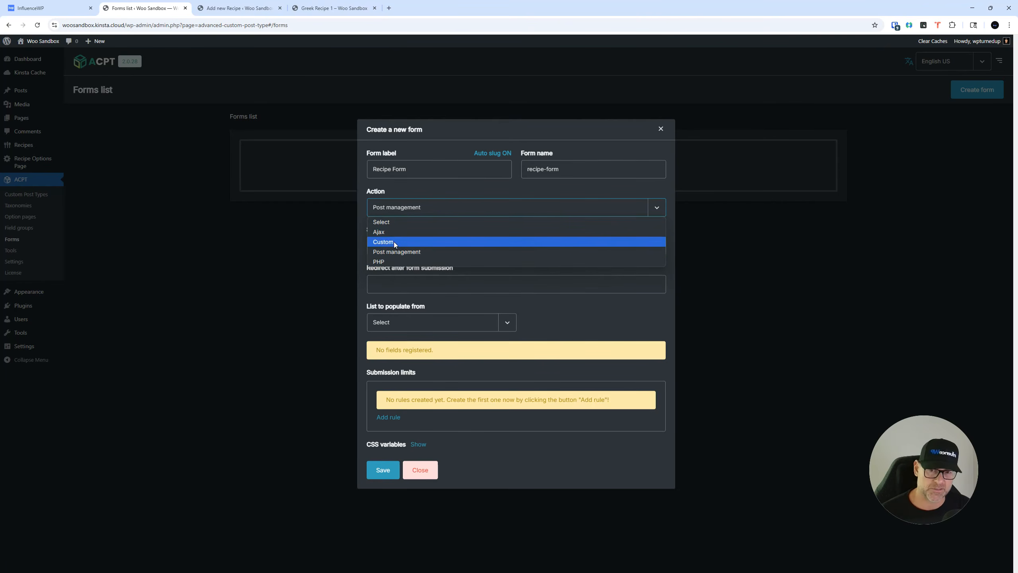
{"action": "left_click", "coordinate": [409, 210]}
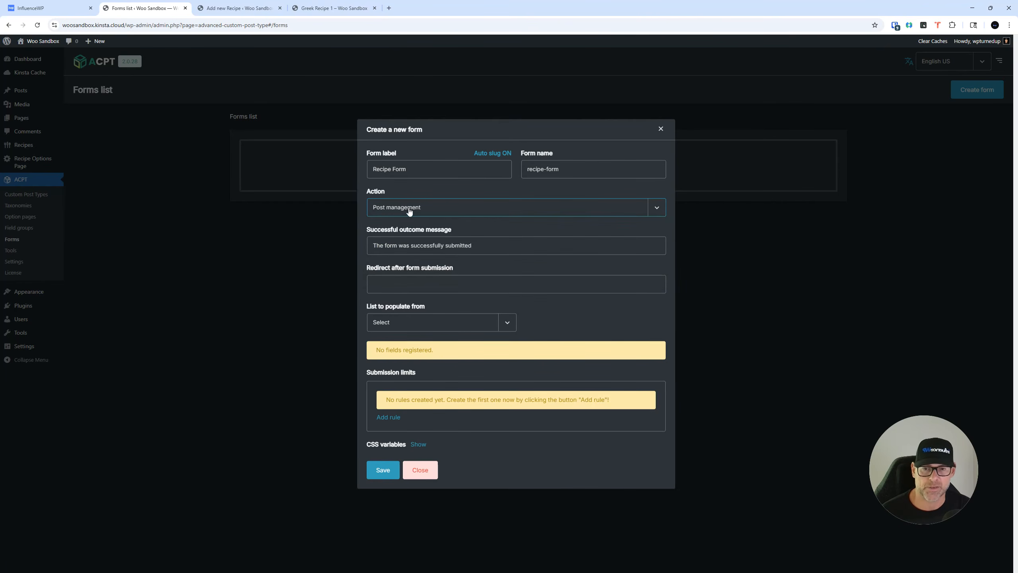
{"action": "key", "text": "ctrl"}
{"action": "key", "text": "ctrl"}
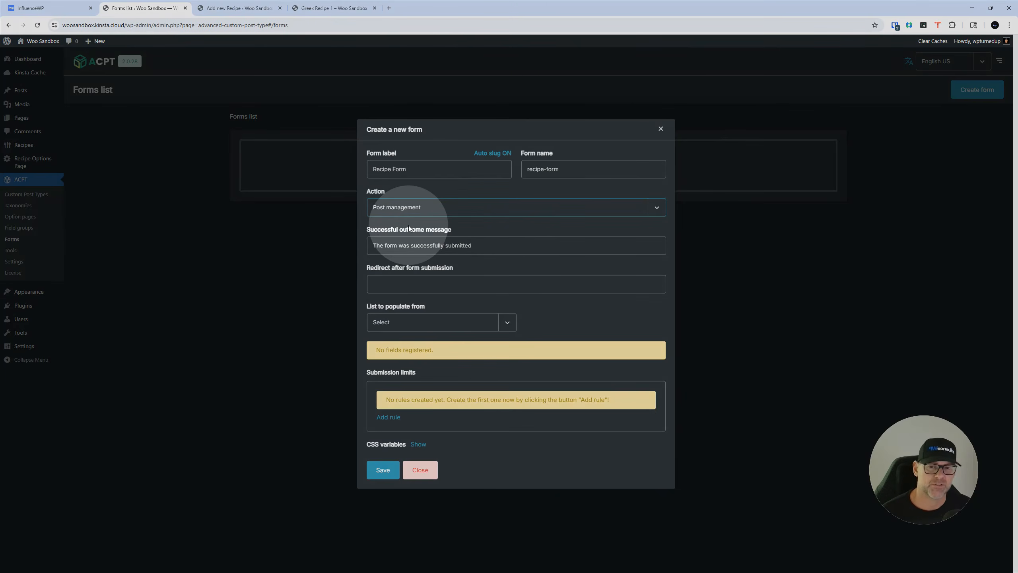
Step: Change the new form's successful outcome message to "Your recipe was successfully added."
{"action": "key", "text": "ctrl"}
{"action": "key", "text": "ctrl"}
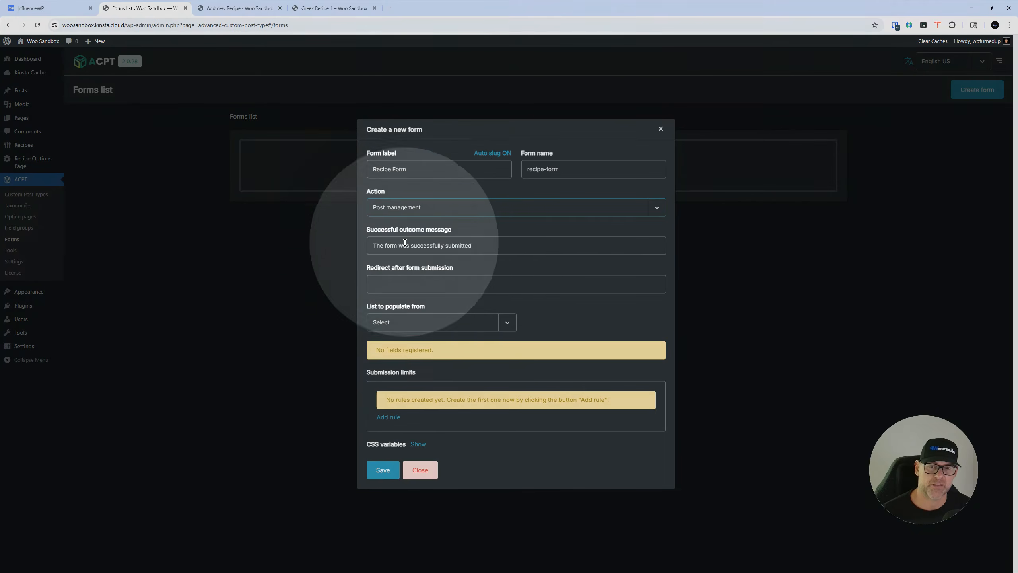
{"action": "double_click", "coordinate": [392, 246]}
{"action": "left_click", "coordinate": [392, 248]}
{"action": "double_click", "coordinate": [391, 247]}
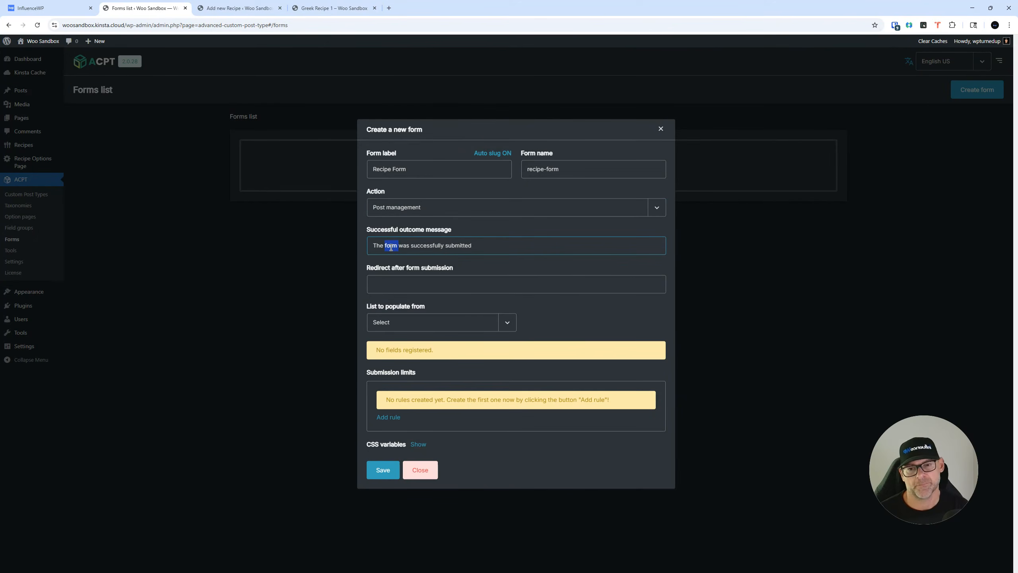
{"action": "key", "text": "BackSpace"}
{"action": "key", "text": "BackSpace"}
{"action": "key", "text": "BackSpace"}
{"action": "key", "text": "BackSpace"}
{"action": "key", "text": "BackSpace"}
{"action": "type", "text": "Oyur"}
{"action": "key", "text": "BackSpace"}
{"action": "key", "text": "BackSpace"}
{"action": "key", "text": "BackSpace"}
{"action": "key", "text": "BackSpace"}
{"action": "type", "text": "Your r"}
{"action": "type", "text": "ecipe w"}
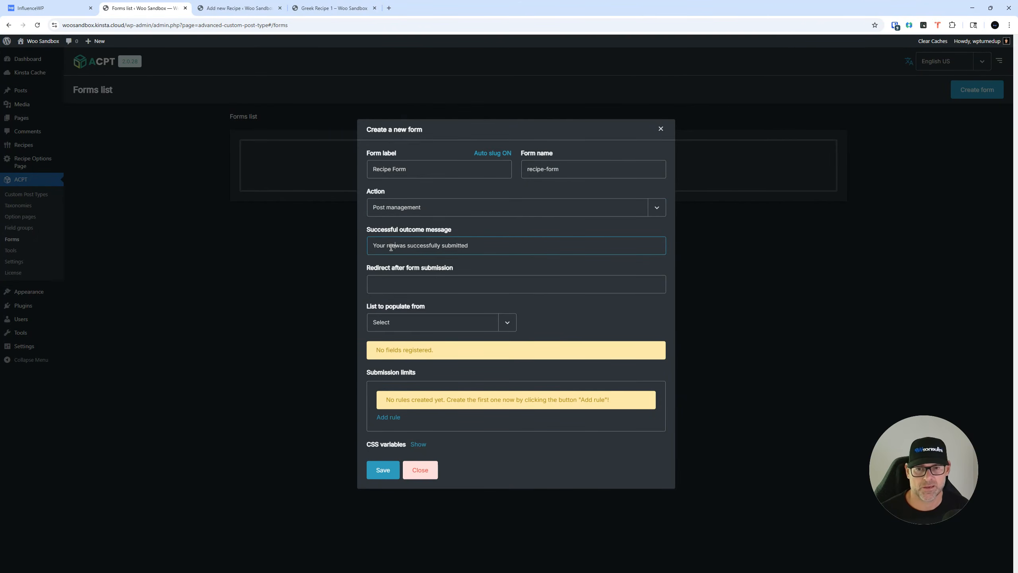
{"action": "key", "text": "BackSpace"}
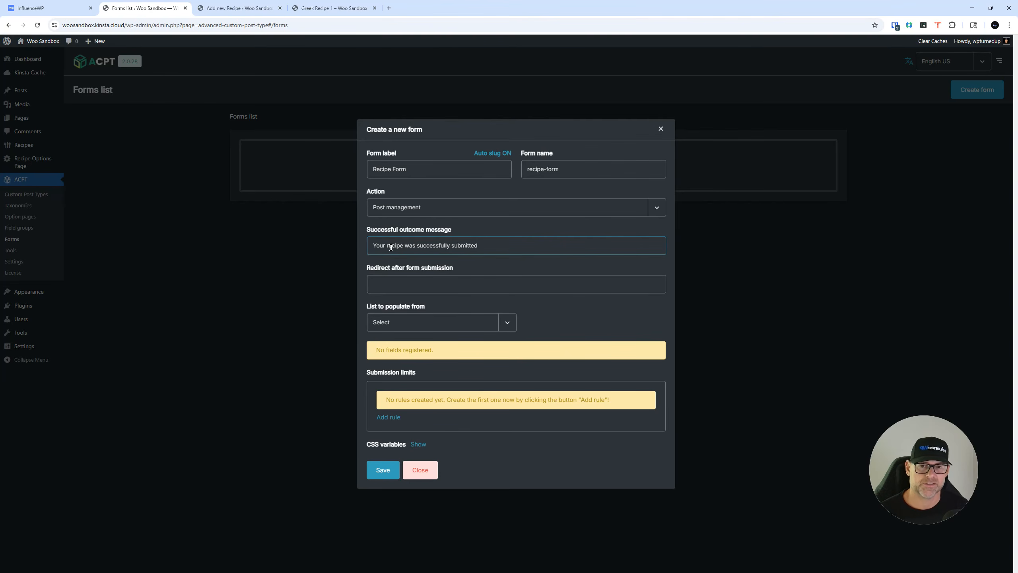
{"action": "double_click", "coordinate": [469, 243]}
{"action": "type", "text": "added."}
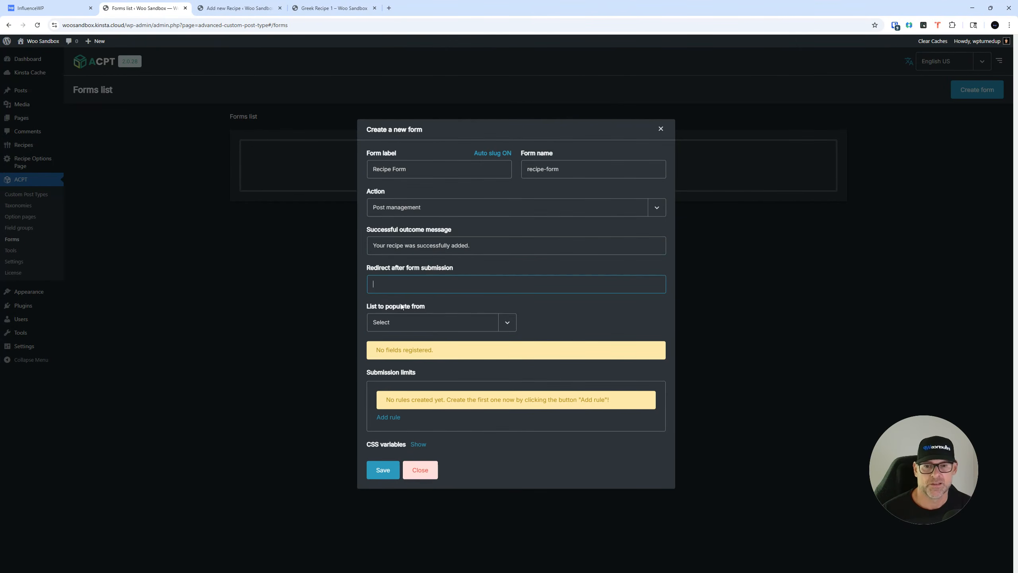
Step: Set the form to populate from Recipes and review the available post and post status options, keeping Publish
{"action": "left_click", "coordinate": [506, 326]}
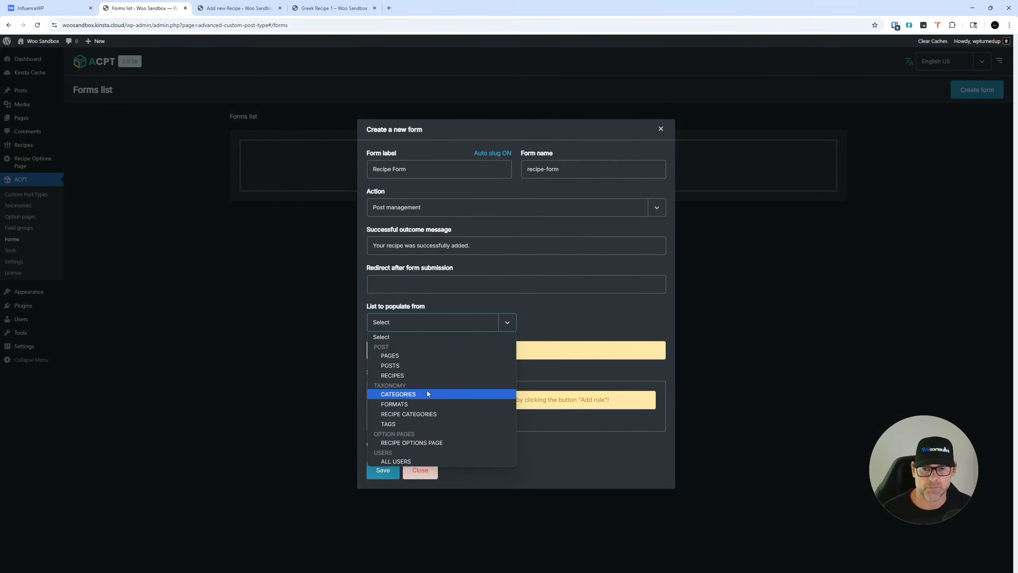
{"action": "left_click", "coordinate": [409, 376]}
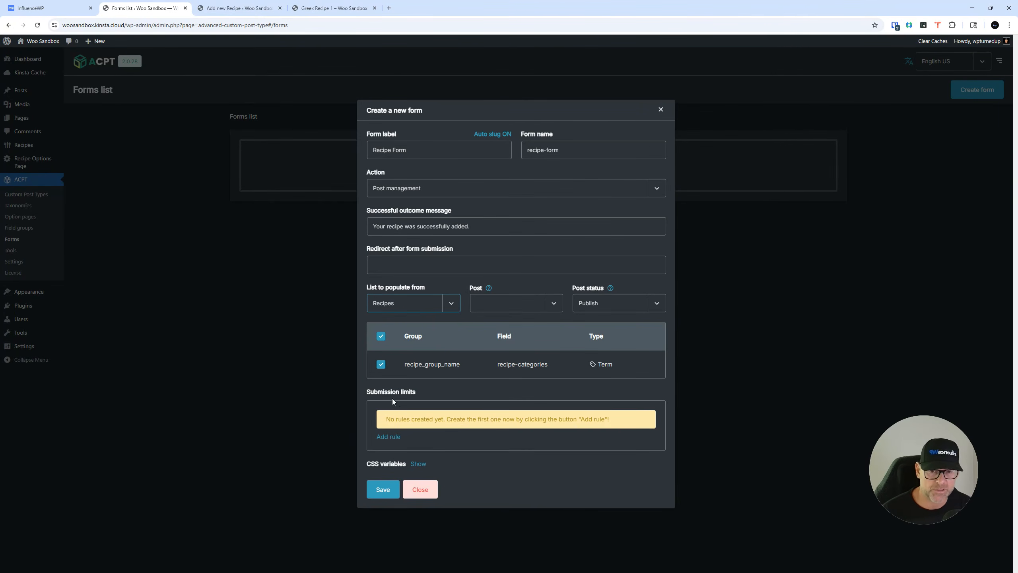
{"action": "left_click", "coordinate": [555, 305]}
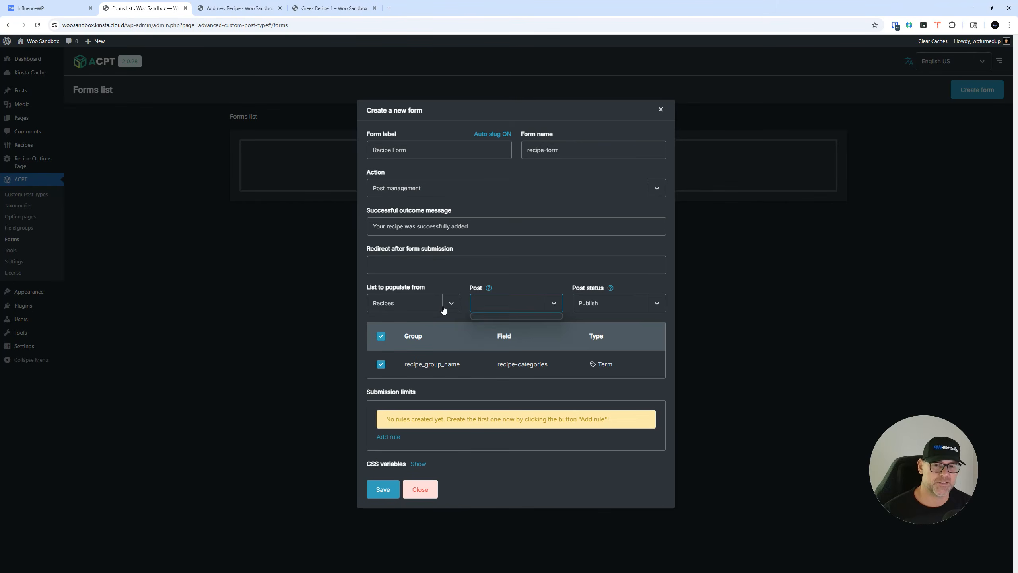
{"action": "left_click", "coordinate": [598, 302]}
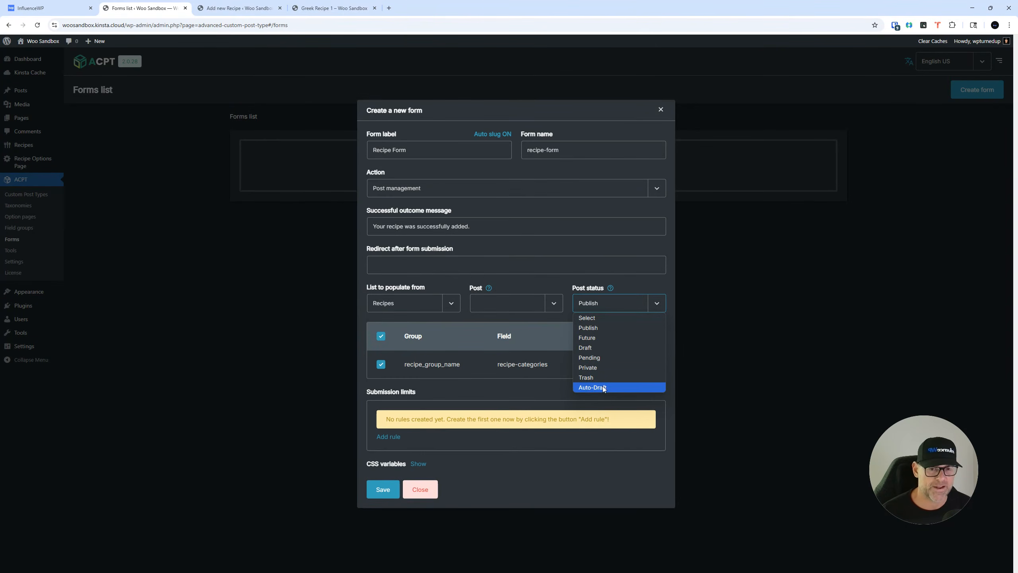
{"action": "left_click", "coordinate": [628, 305]}
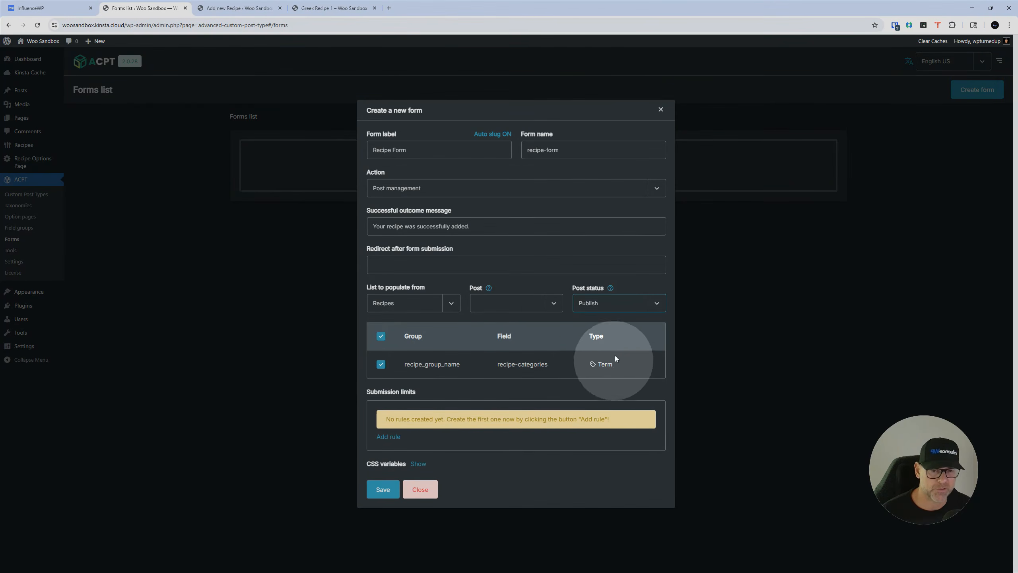
Step: Review the form's CSS variables for borders and colors, collapse them, and save the new form
{"action": "scroll", "coordinate": [523, 347], "scroll_direction": "down", "scroll_amount": 1}
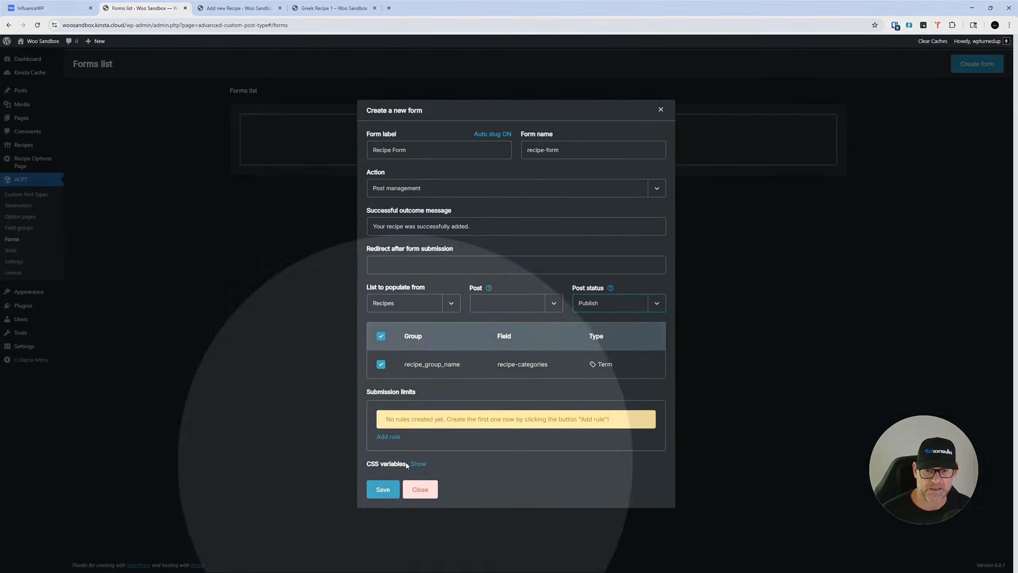
{"action": "left_click", "coordinate": [418, 465]}
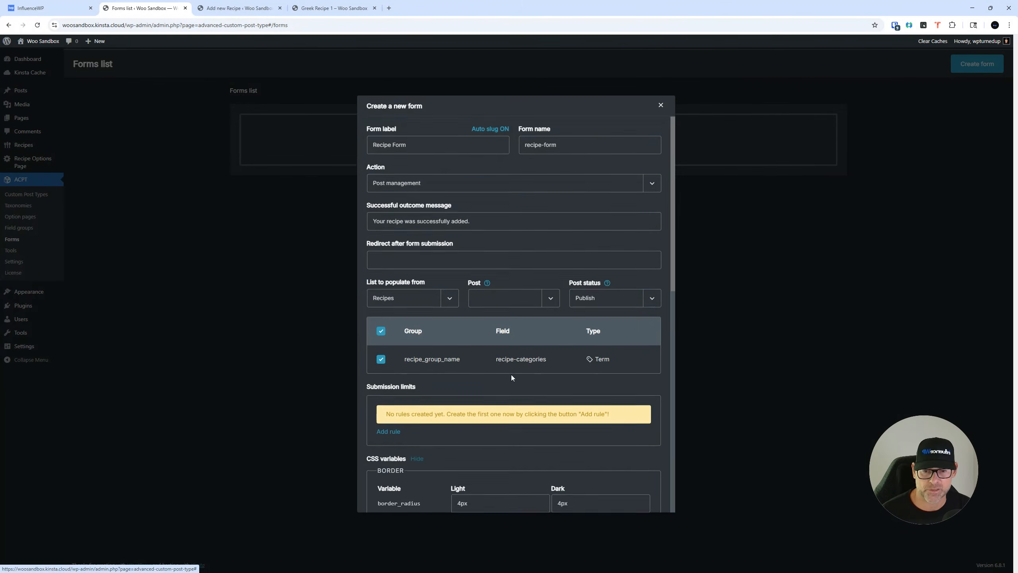
{"action": "scroll", "coordinate": [509, 377], "scroll_direction": "down", "scroll_amount": 6}
{"action": "scroll", "coordinate": [508, 336], "scroll_direction": "up", "scroll_amount": 3}
{"action": "scroll", "coordinate": [508, 336], "scroll_direction": "up", "scroll_amount": 1}
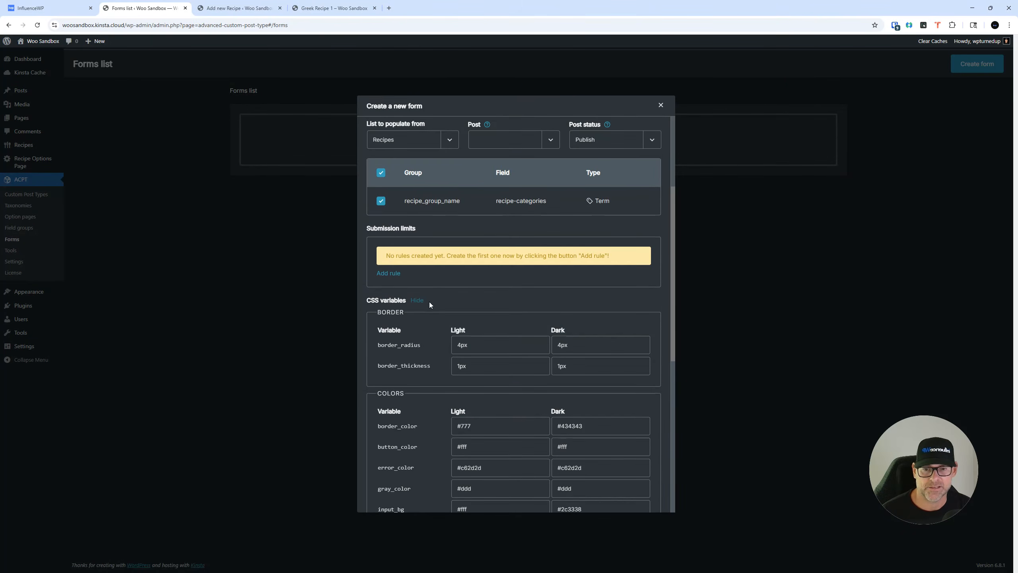
{"action": "left_click", "coordinate": [419, 301]}
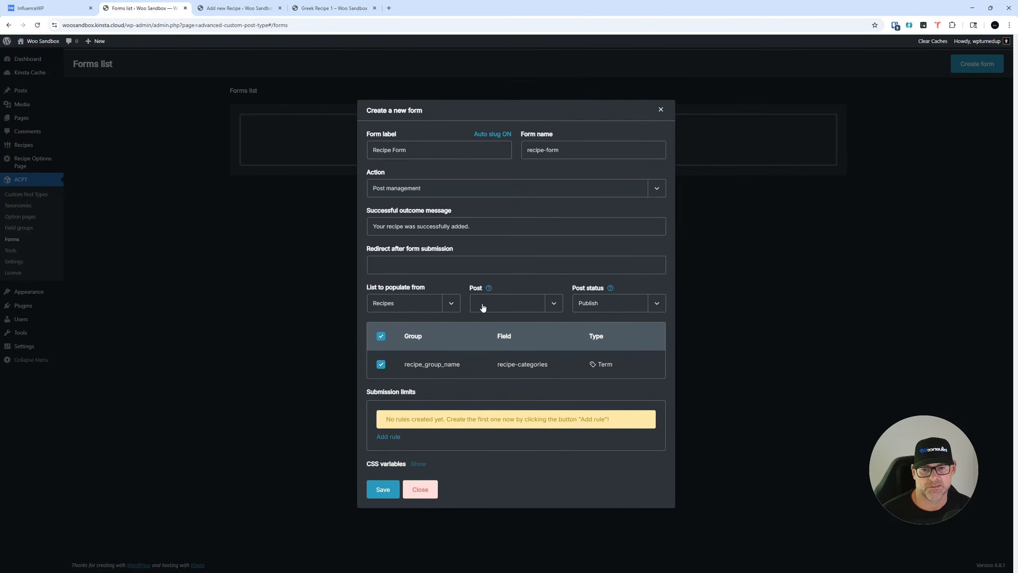
{"action": "left_click", "coordinate": [387, 489]}
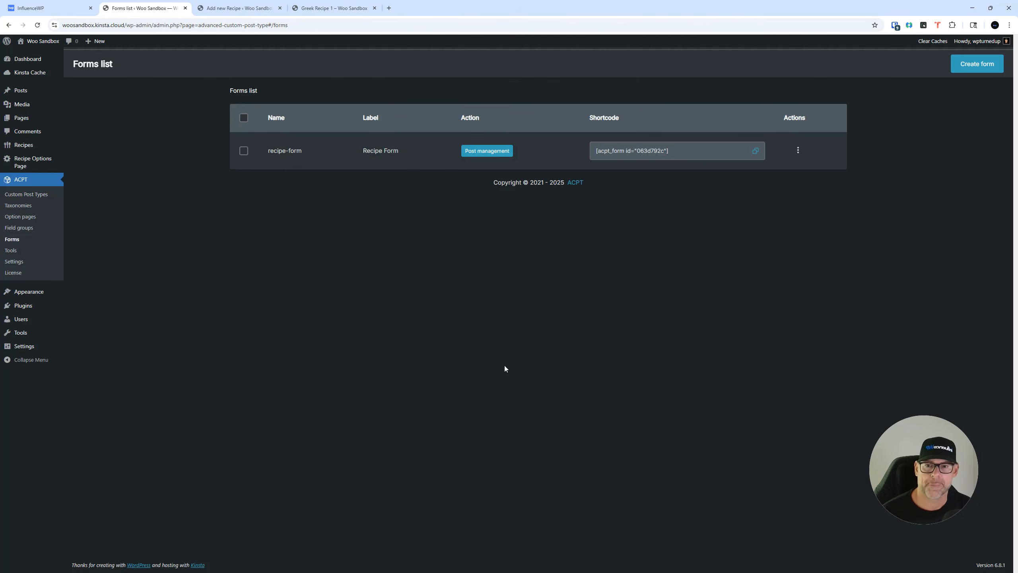
Step: Copy the Recipe Form shortcode and open a new blank page in a separate browser tab from the Pages list
{"action": "left_click", "coordinate": [756, 154]}
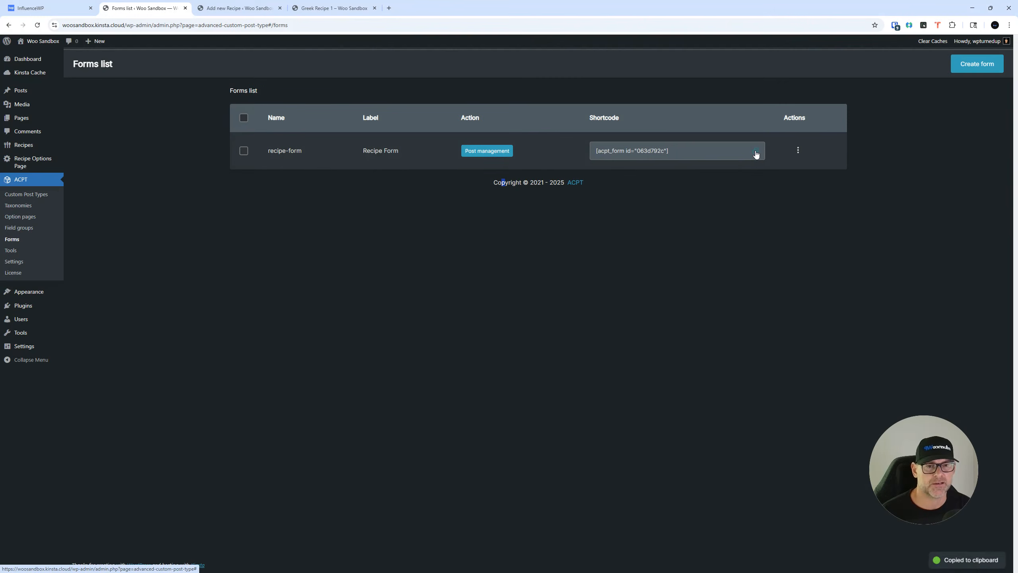
{"action": "right_click", "coordinate": [23, 119]}
{"action": "left_click", "coordinate": [47, 134]}
{"action": "left_click", "coordinate": [239, 8]}
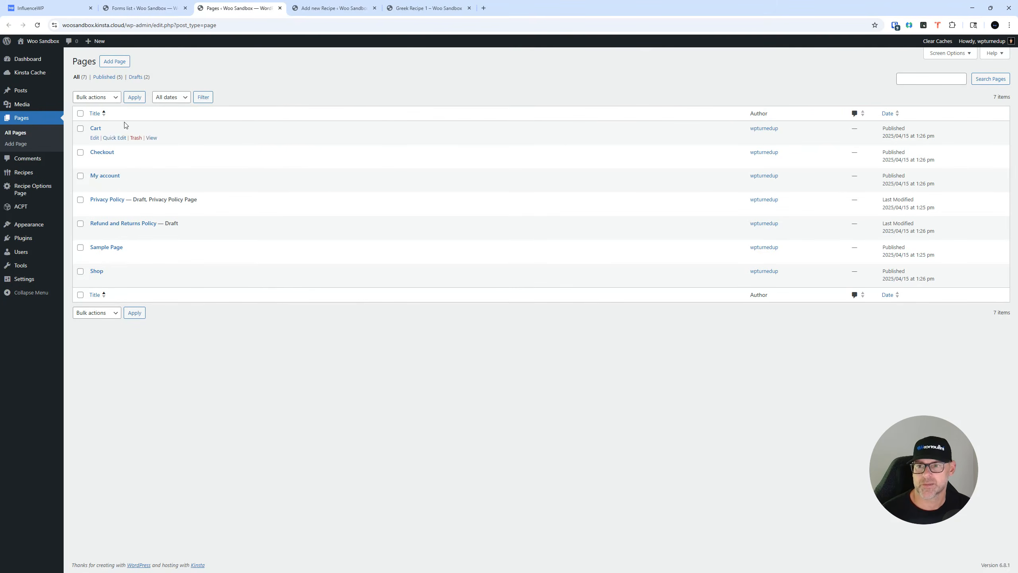
{"action": "right_click", "coordinate": [123, 67]}
{"action": "left_click", "coordinate": [164, 74]}
{"action": "left_click", "coordinate": [335, 8]}
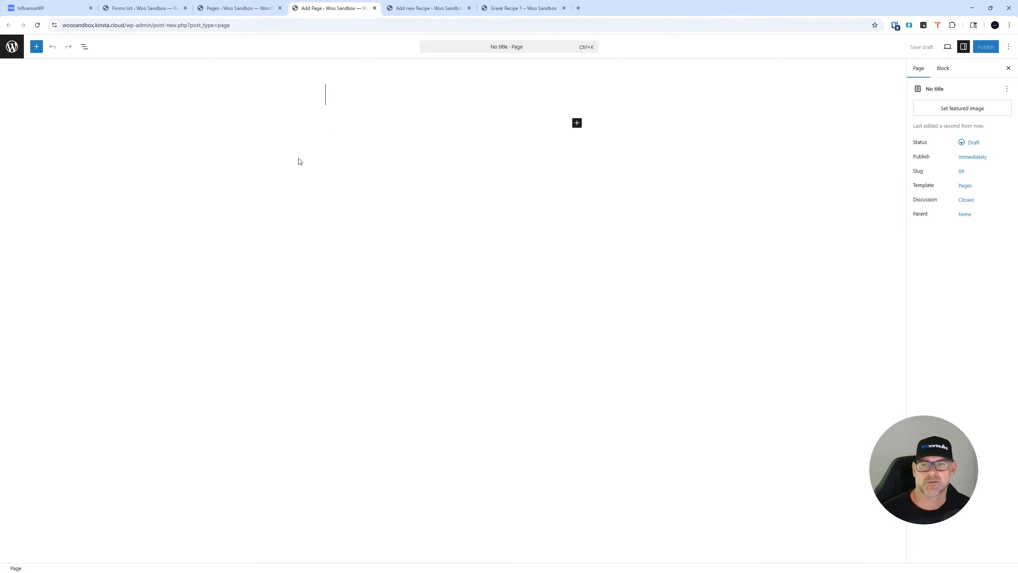
Step: Title the new page "Recipe Submissions"
{"action": "key", "text": "Escape"}
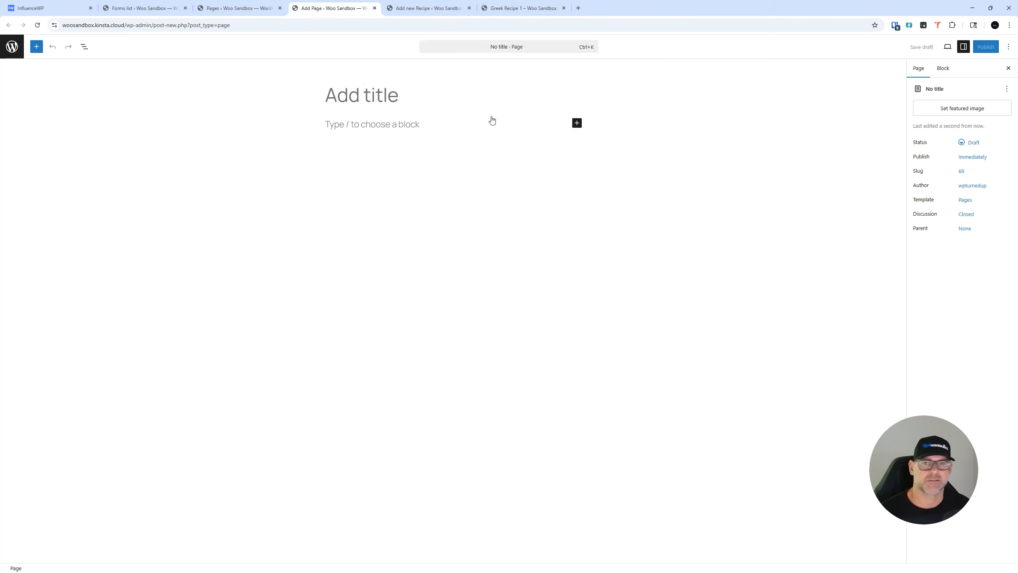
{"action": "type", "text": "Recipe Subm"}
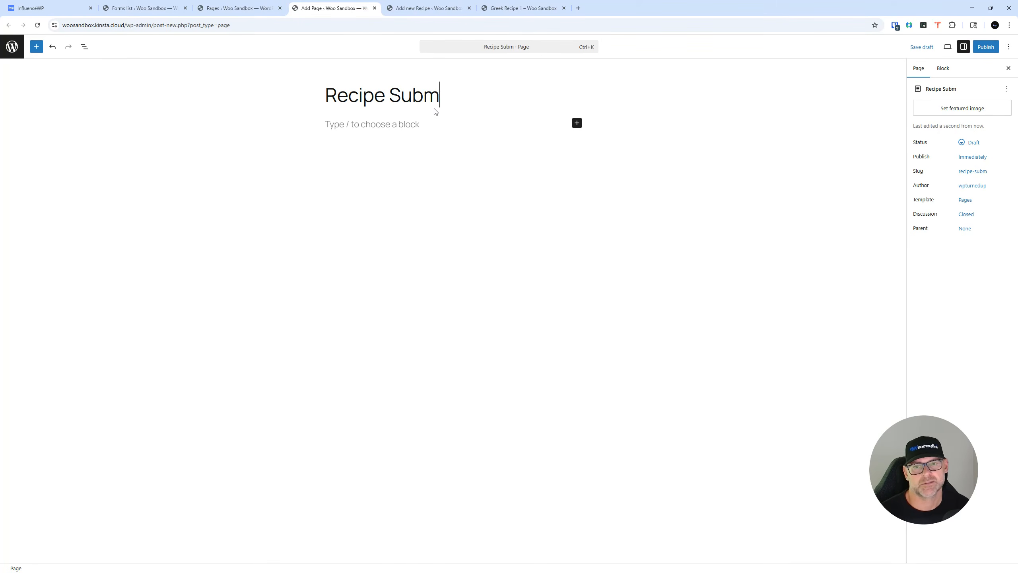
{"action": "type", "text": "ission"}
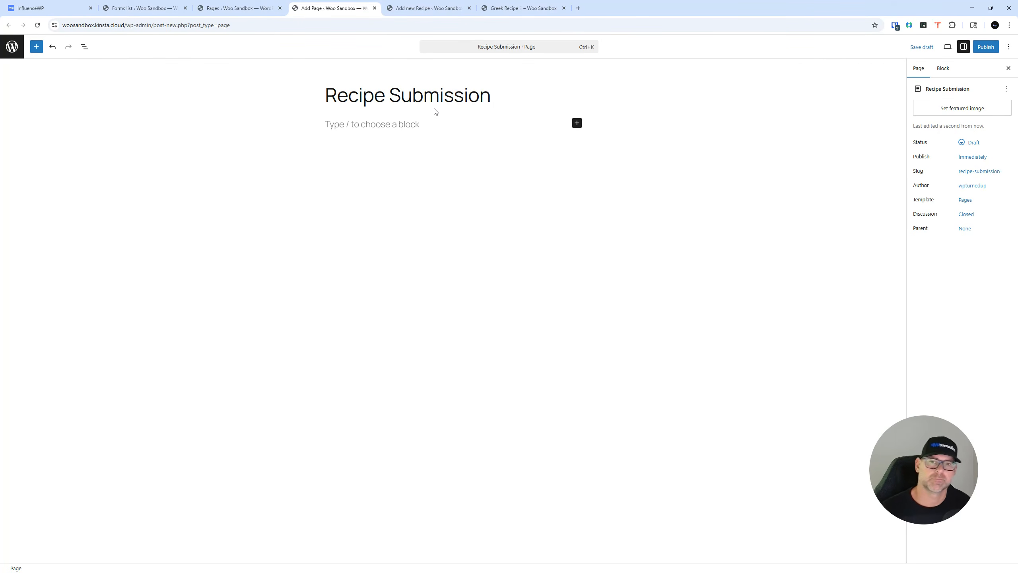
{"action": "type", "text": "s"}
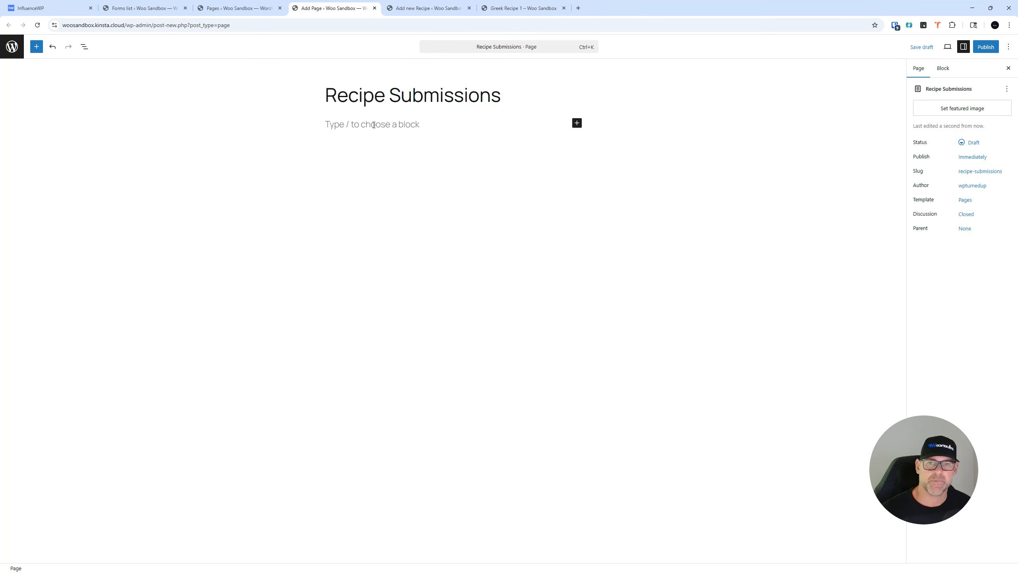
Step: Add a Shortcode block containing [acpt_form id="063d792c"] below the title and publish the page
{"action": "left_click", "coordinate": [373, 126]}
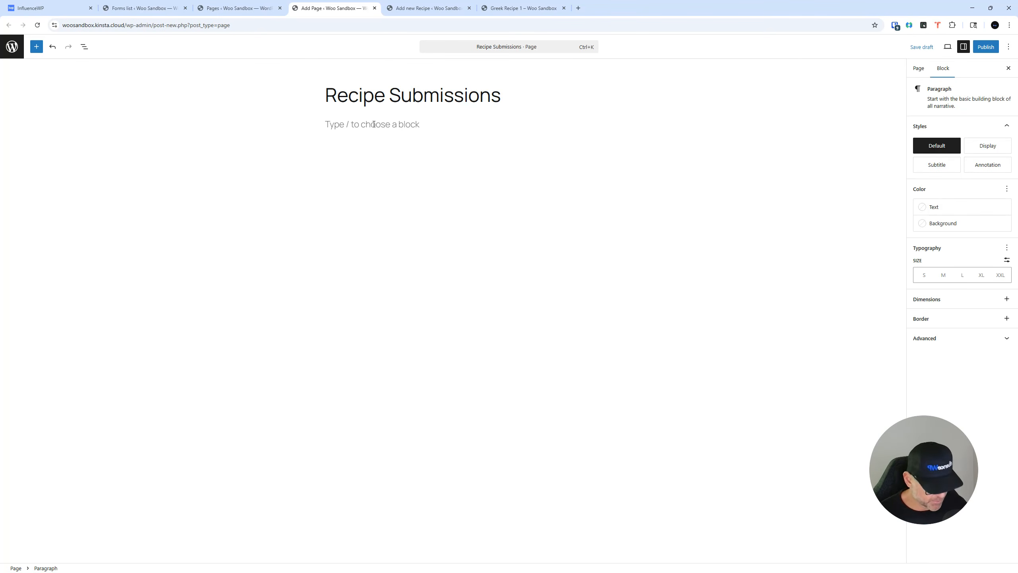
{"action": "type", "text": "/"}
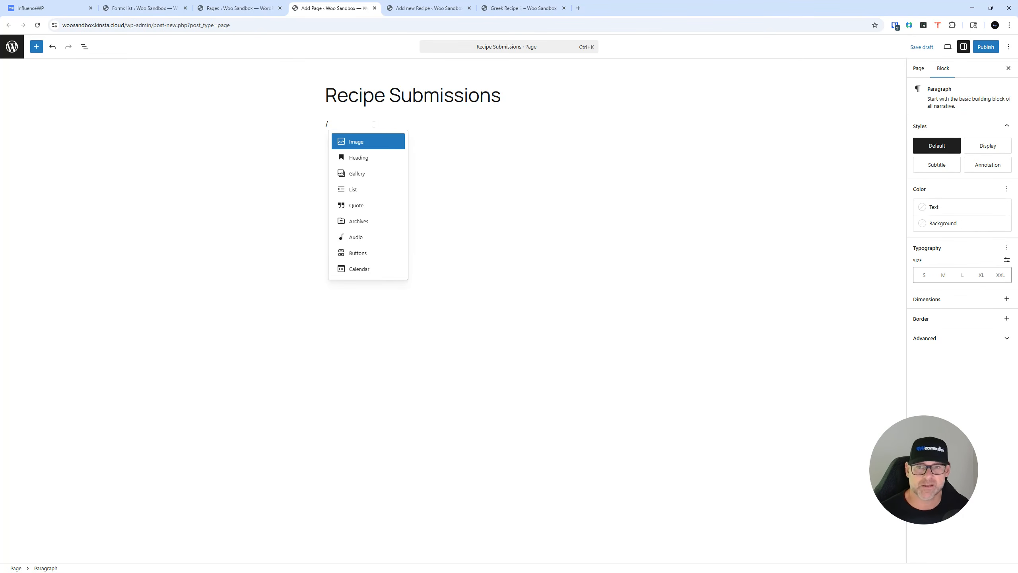
{"action": "type", "text": "sho"}
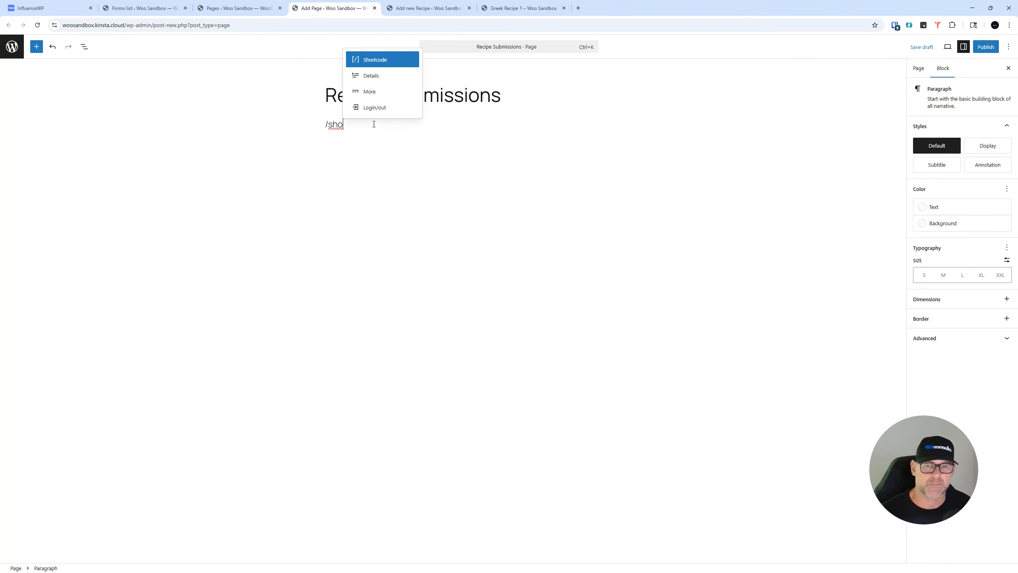
{"action": "key", "text": "Return"}
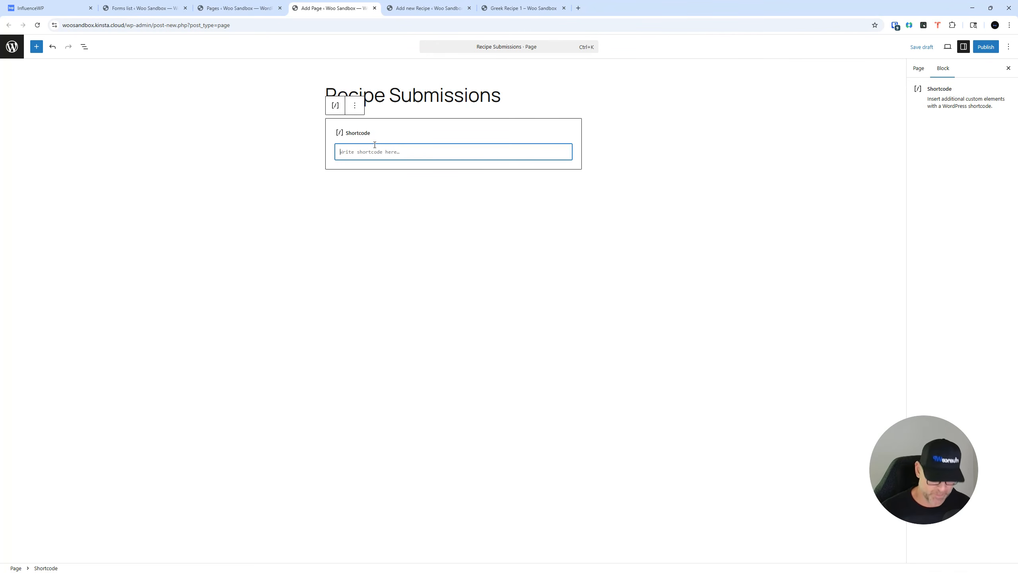
{"action": "key", "text": "ctrl+v"}
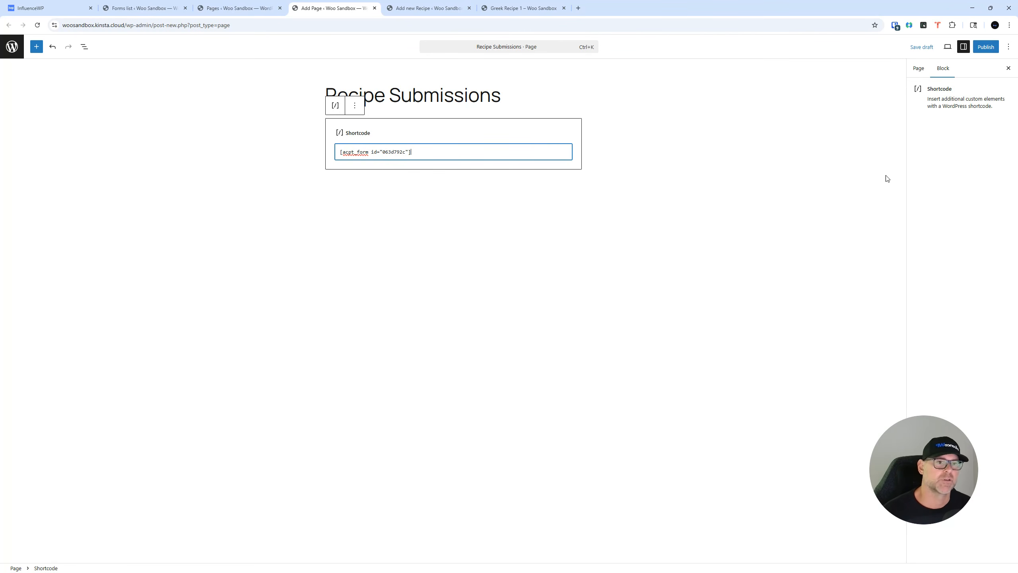
{"action": "left_click", "coordinate": [983, 49]}
{"action": "left_click", "coordinate": [981, 52]}
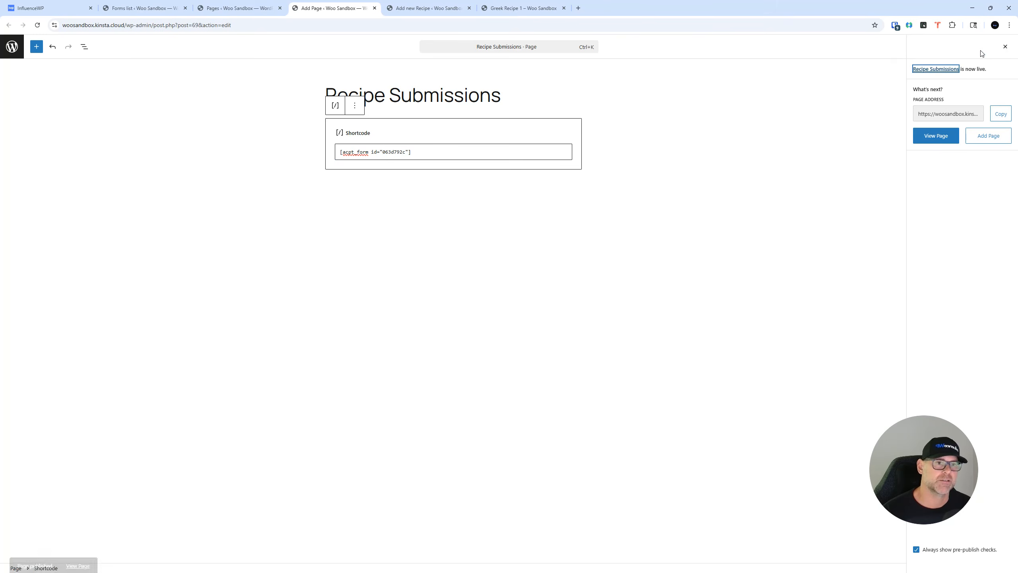
Step: Open the live Recipe Submissions page in a separate browser tab and close the Greek Recipe 1 front-end tab
{"action": "right_click", "coordinate": [78, 556]}
{"action": "left_click", "coordinate": [150, 424]}
{"action": "left_click", "coordinate": [423, 5]}
{"action": "left_click_drag", "start_coordinate": [423, 3], "coordinate": [610, 5]}
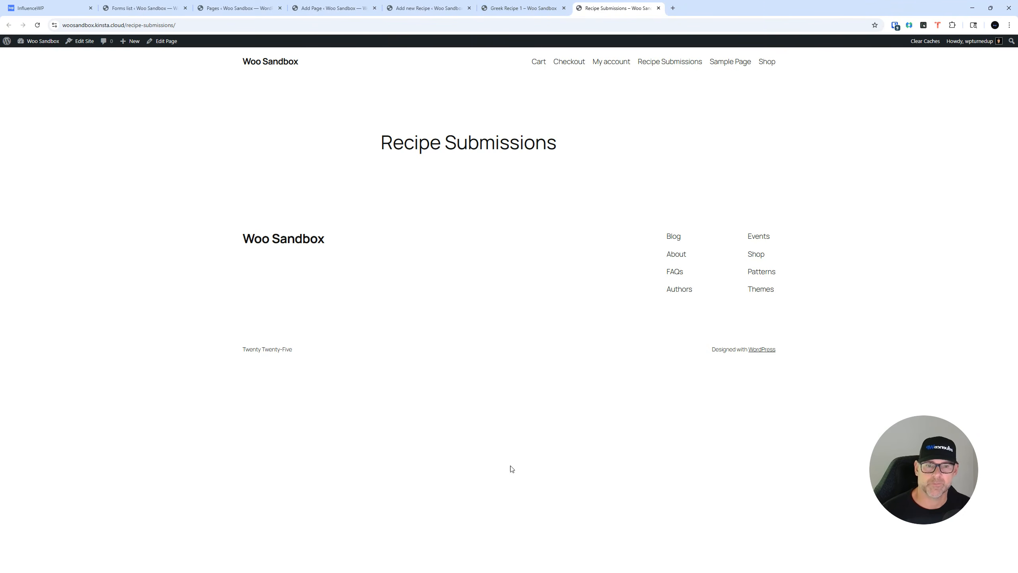
{"action": "left_click", "coordinate": [551, 5]}
{"action": "left_click", "coordinate": [564, 8]}
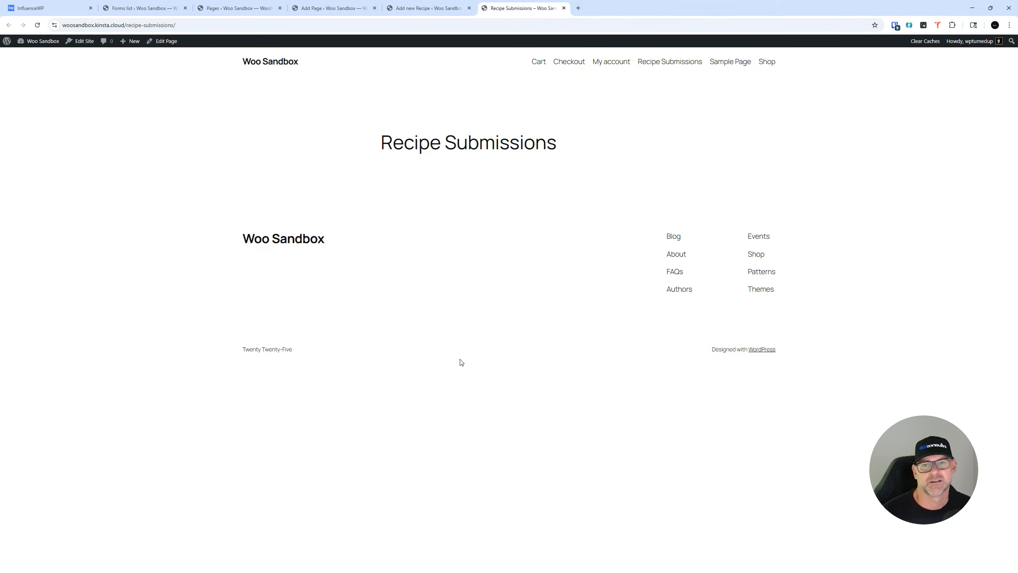
Step: Check the form shortcode in the Recipe Submissions page editor and return to the ACPT forms list
{"action": "left_click", "coordinate": [404, 4]}
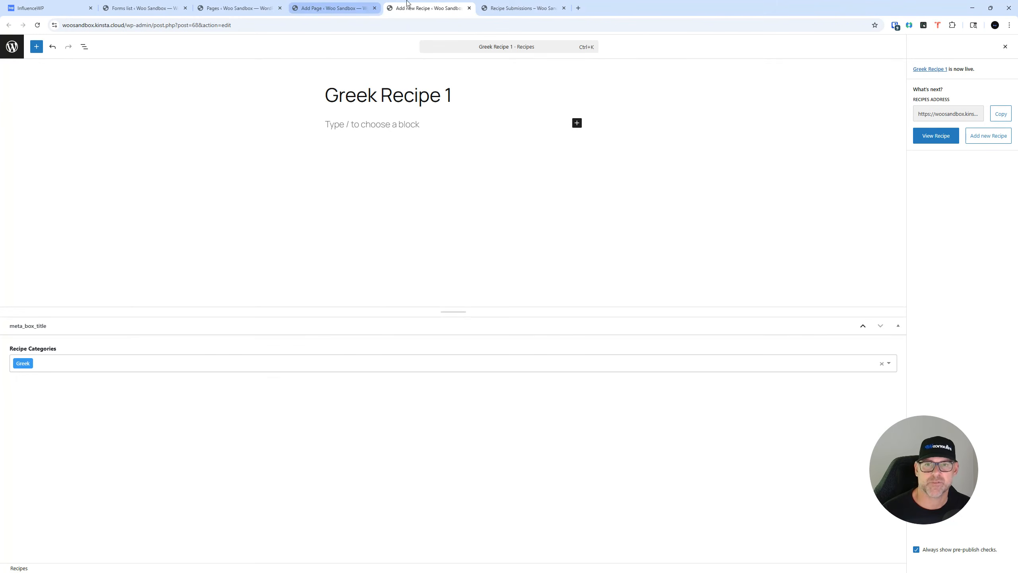
{"action": "left_click", "coordinate": [318, 5]}
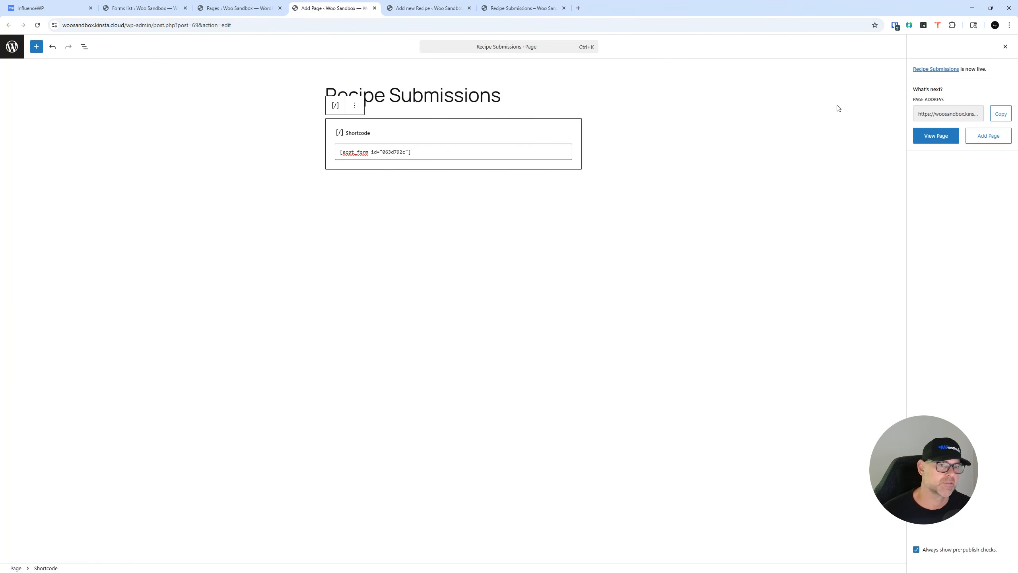
{"action": "left_click", "coordinate": [382, 214]}
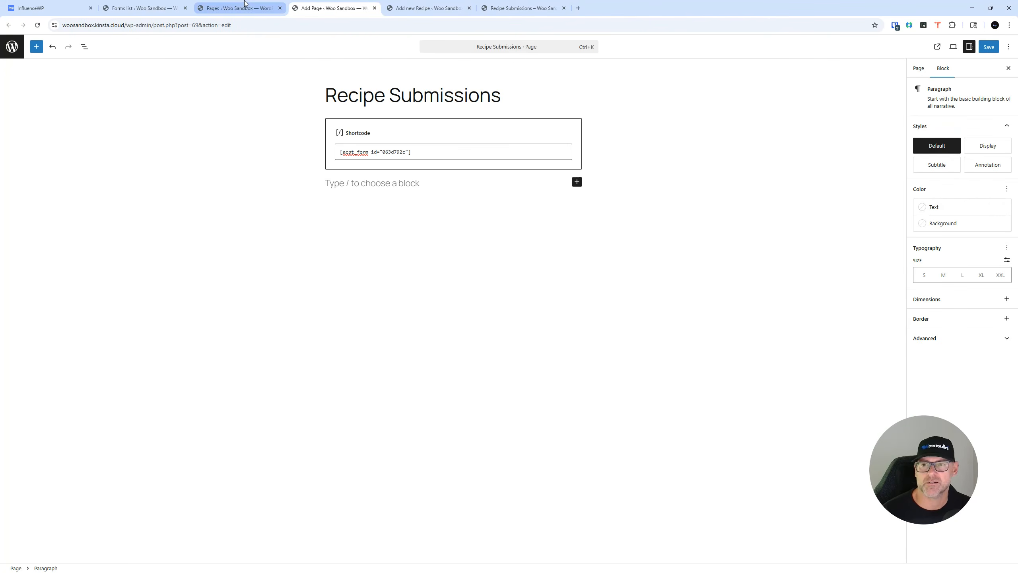
{"action": "left_click", "coordinate": [239, 8]}
{"action": "left_click", "coordinate": [164, 5]}
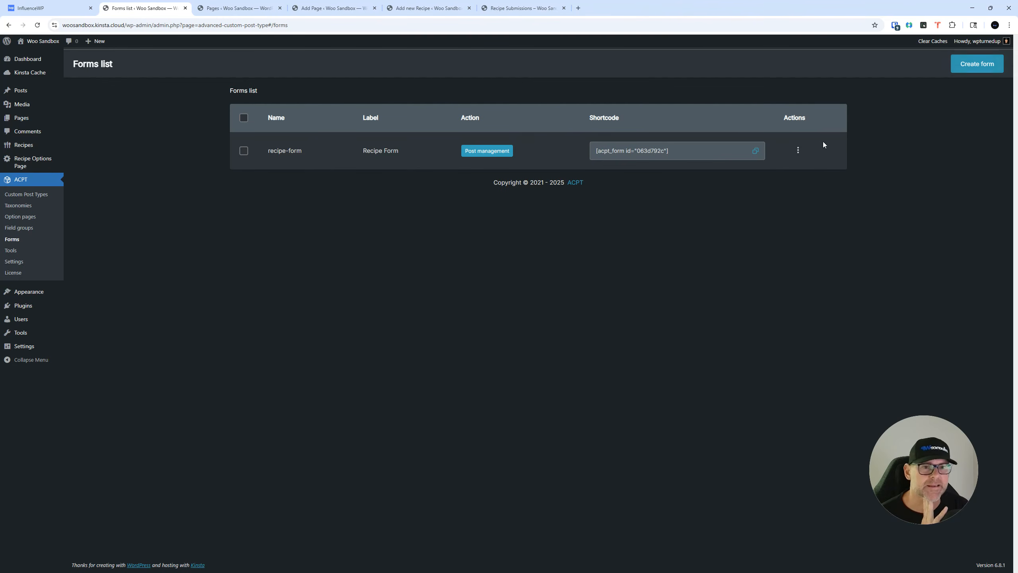
Step: Review the available actions and edit settings of the Recipe Form, leaving its configuration unchanged
{"action": "left_click", "coordinate": [798, 151]}
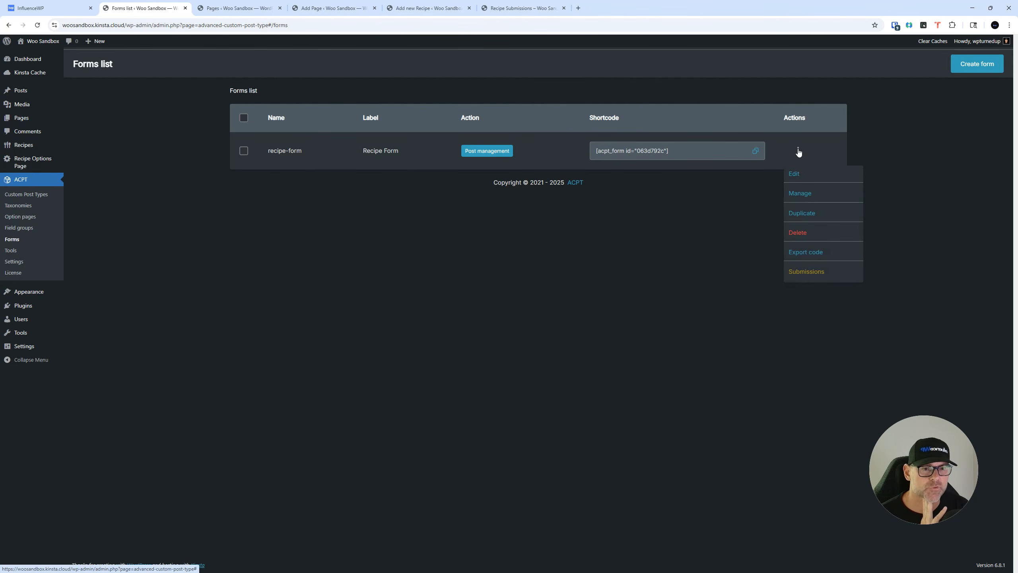
{"action": "left_click", "coordinate": [582, 356]}
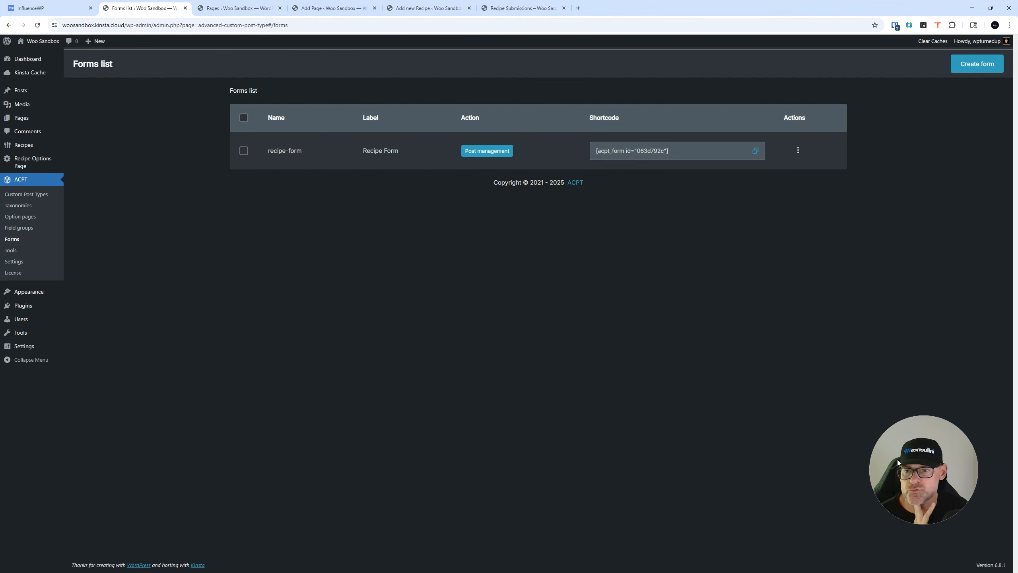
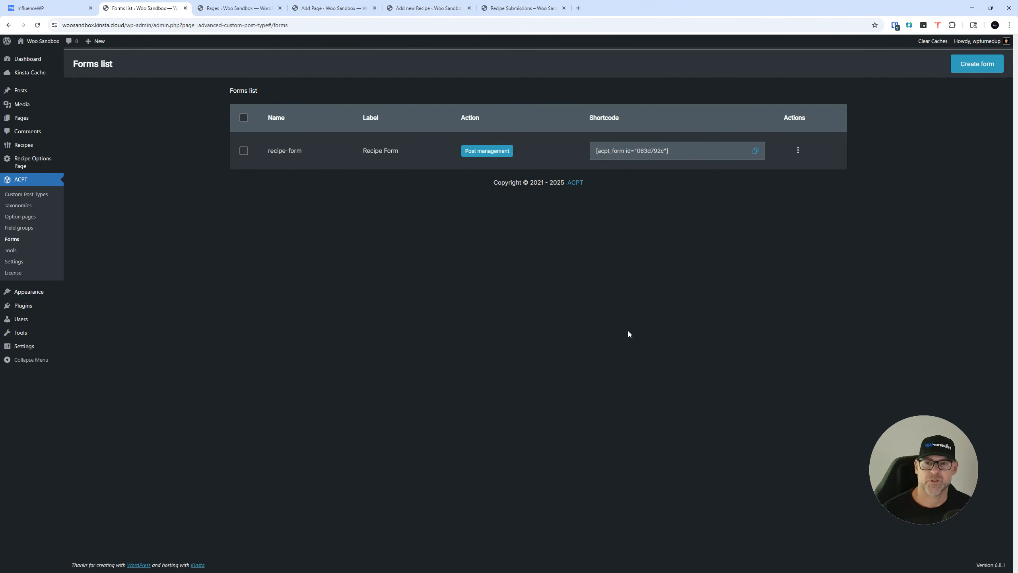
{"action": "left_click", "coordinate": [798, 151]}
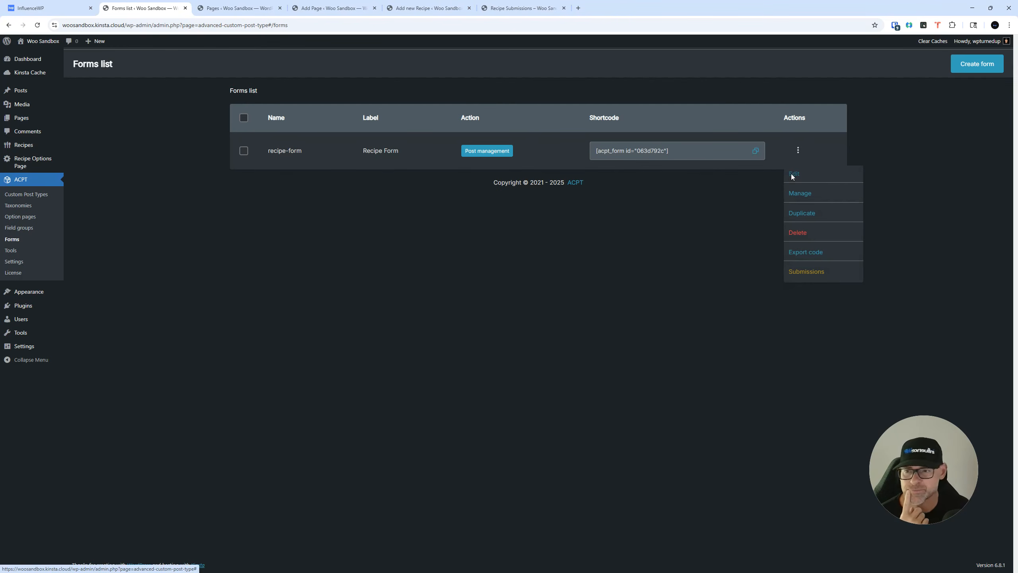
{"action": "left_click", "coordinate": [793, 177]}
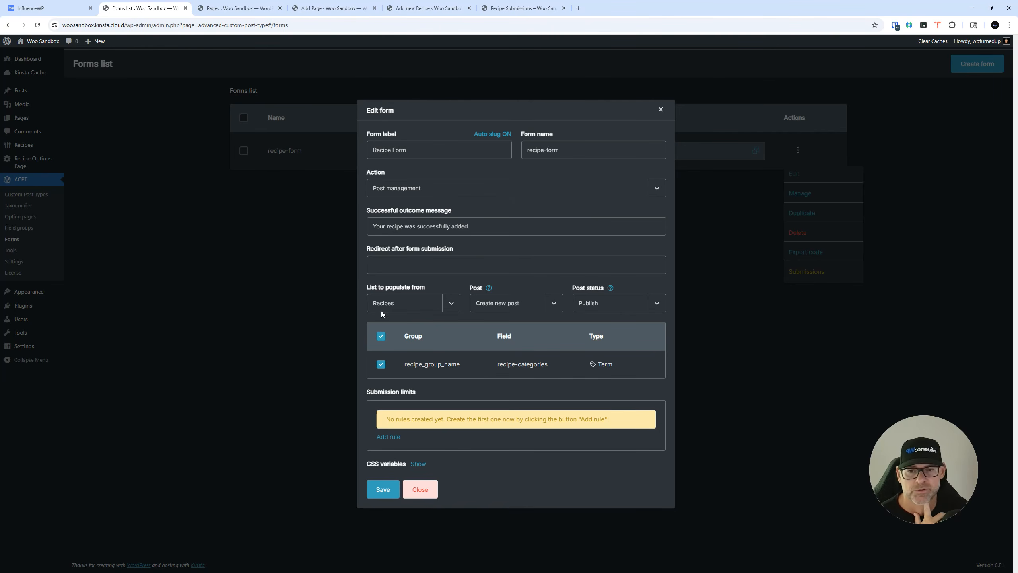
{"action": "left_click", "coordinate": [661, 110]}
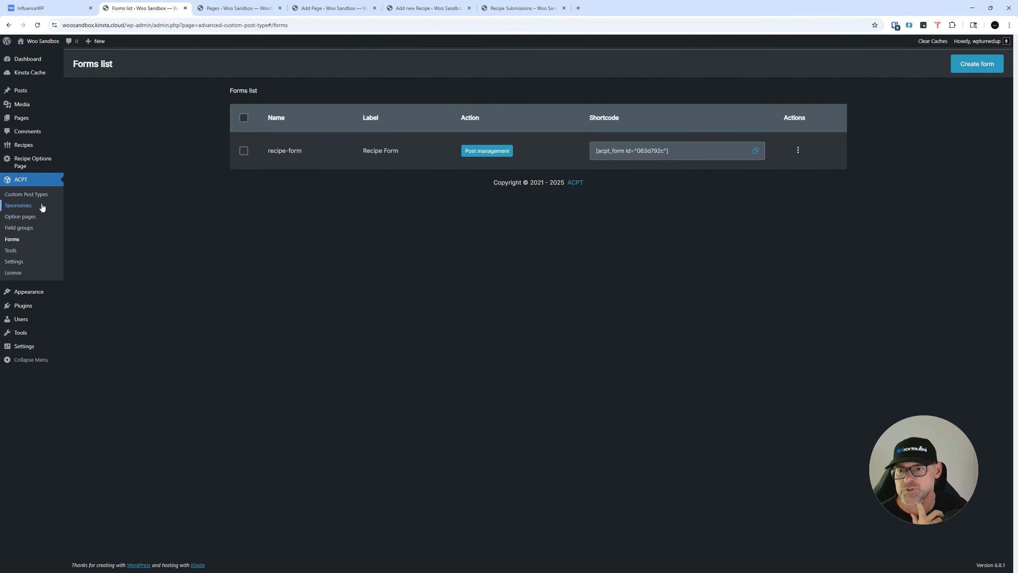
Step: Look over the ACPT option pages and custom post types, and reload the live Recipe Submissions page
{"action": "left_click", "coordinate": [29, 218]}
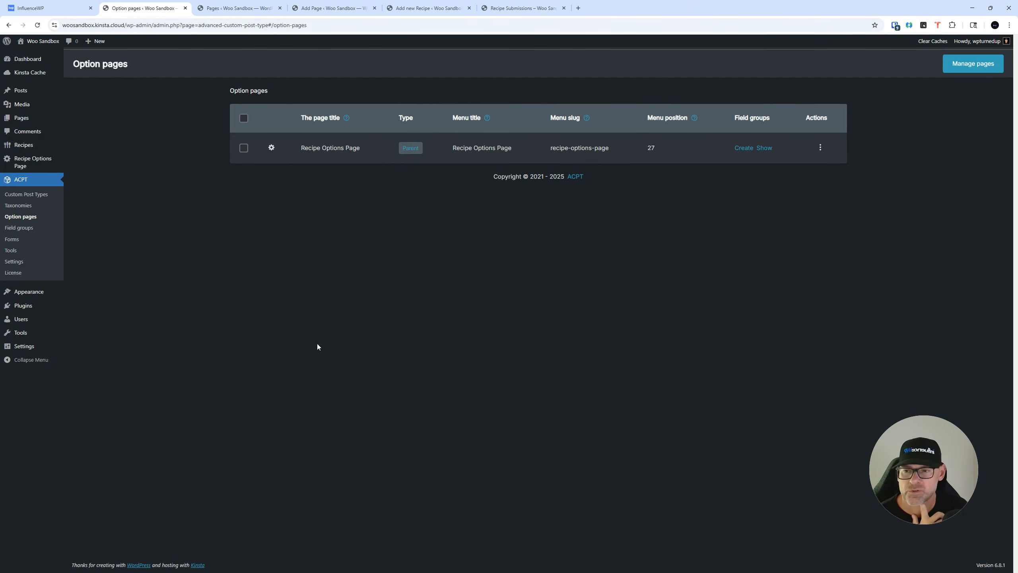
{"action": "left_click", "coordinate": [34, 195]}
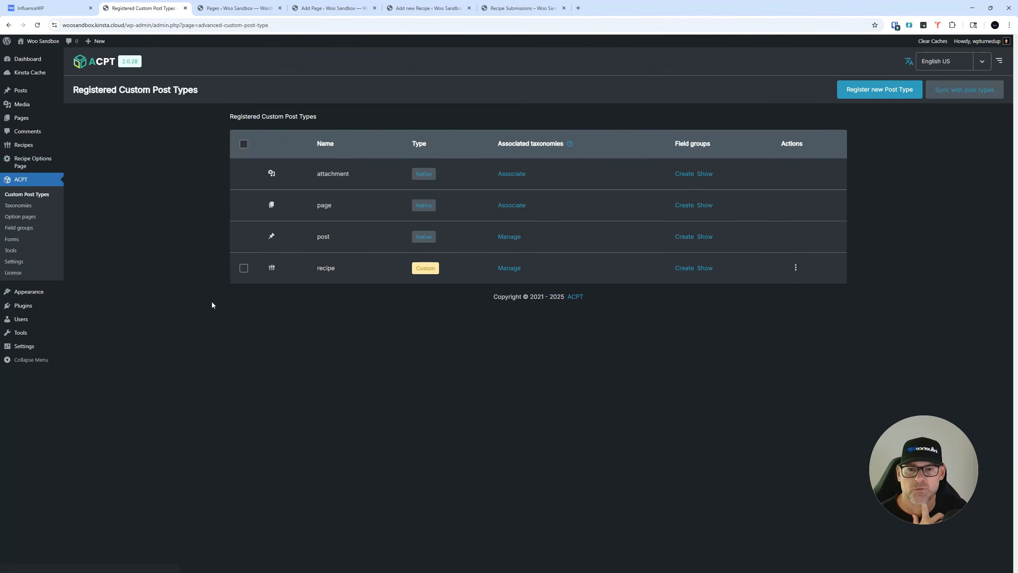
{"action": "left_click", "coordinate": [536, 4]}
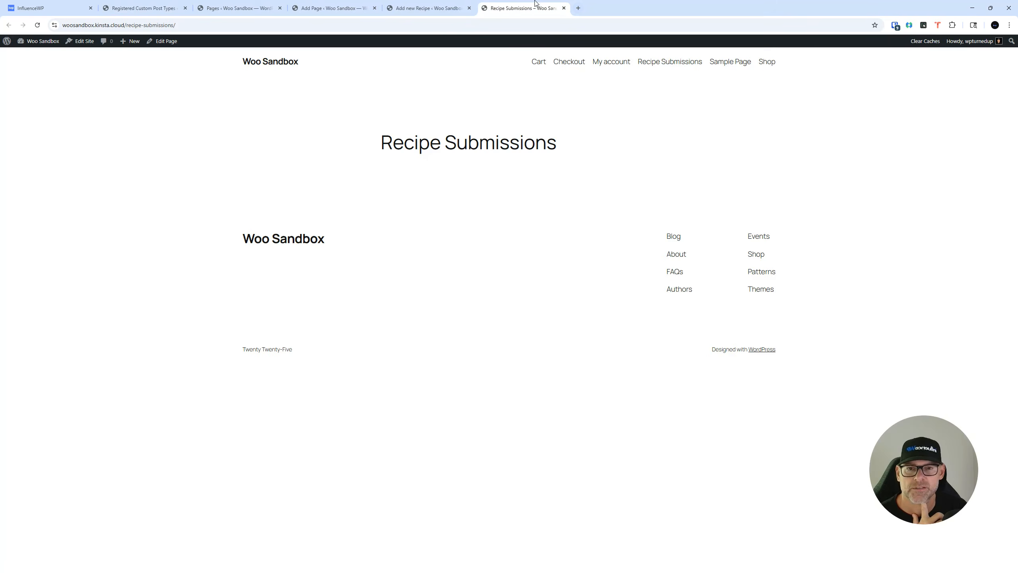
{"action": "left_click", "coordinate": [39, 26]}
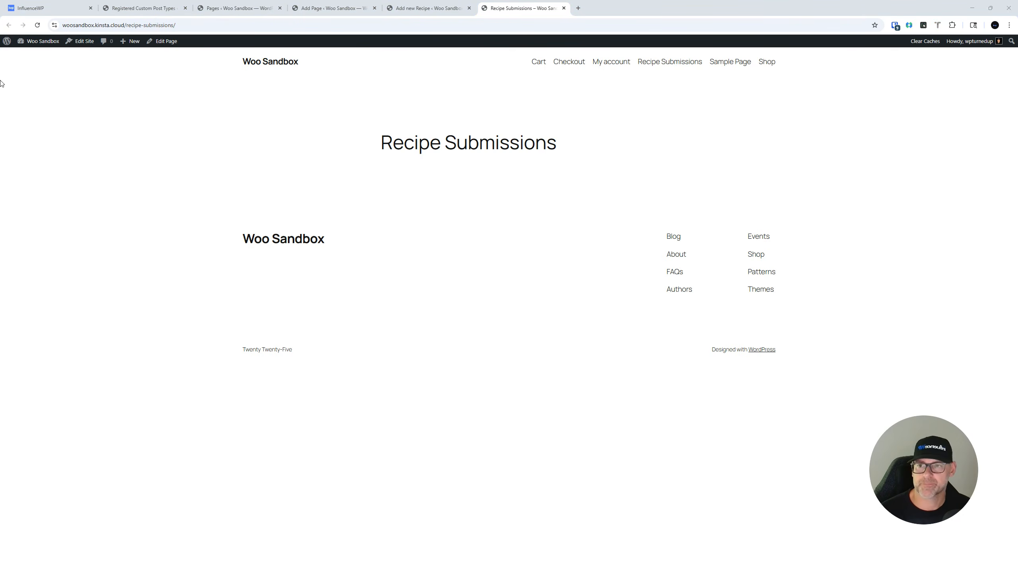
Step: Look through the ACPT Tools and Settings pages and return to the forms list
{"action": "left_click", "coordinate": [143, 9]}
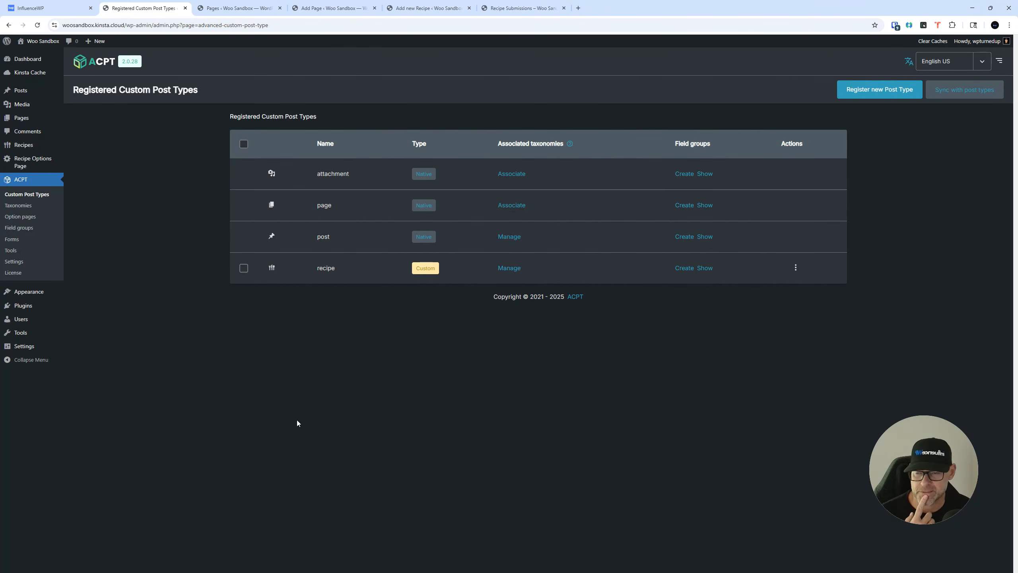
{"action": "mouse_move", "coordinate": [23, 149]}
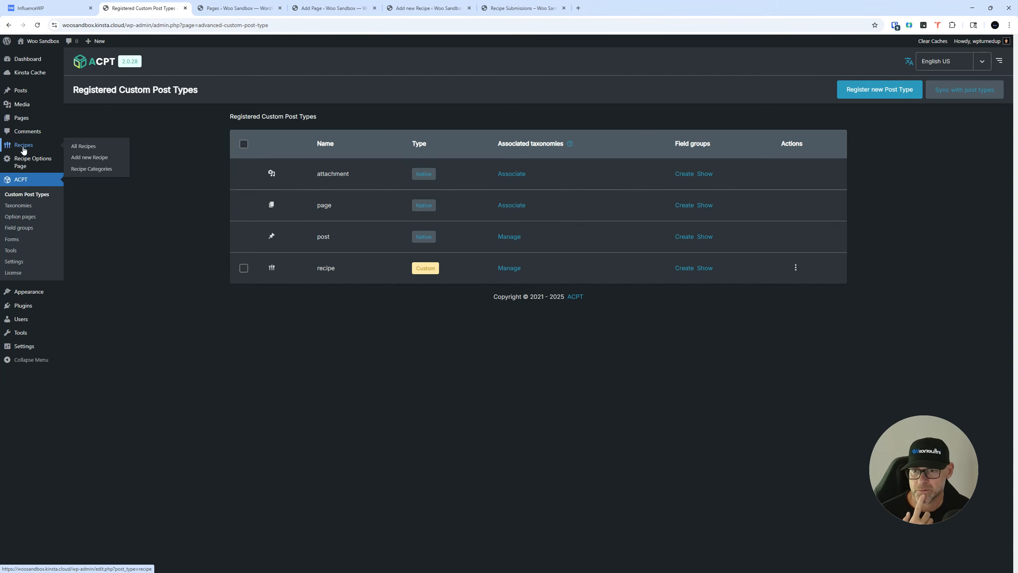
{"action": "left_click", "coordinate": [10, 251]}
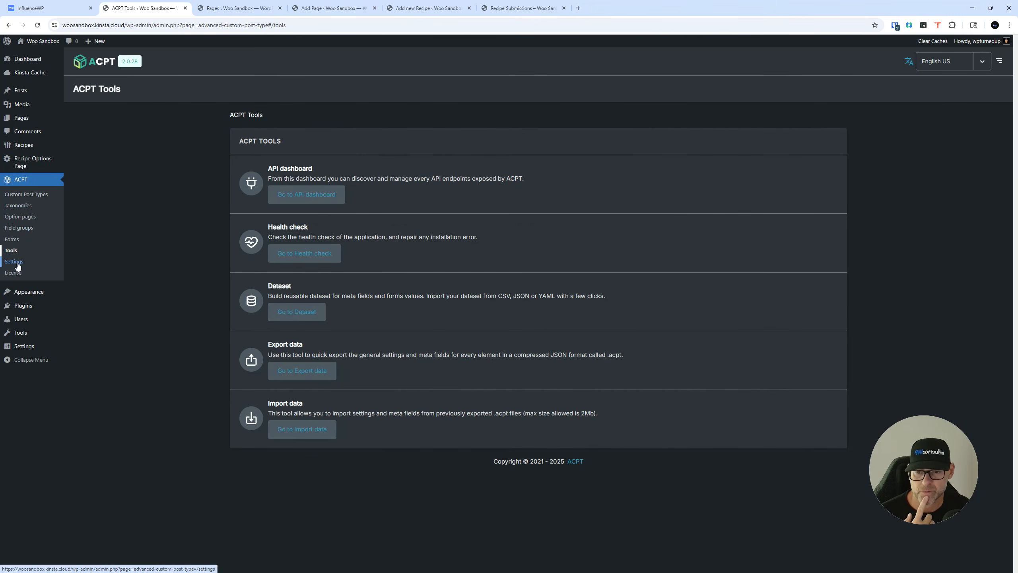
{"action": "left_click", "coordinate": [14, 261]}
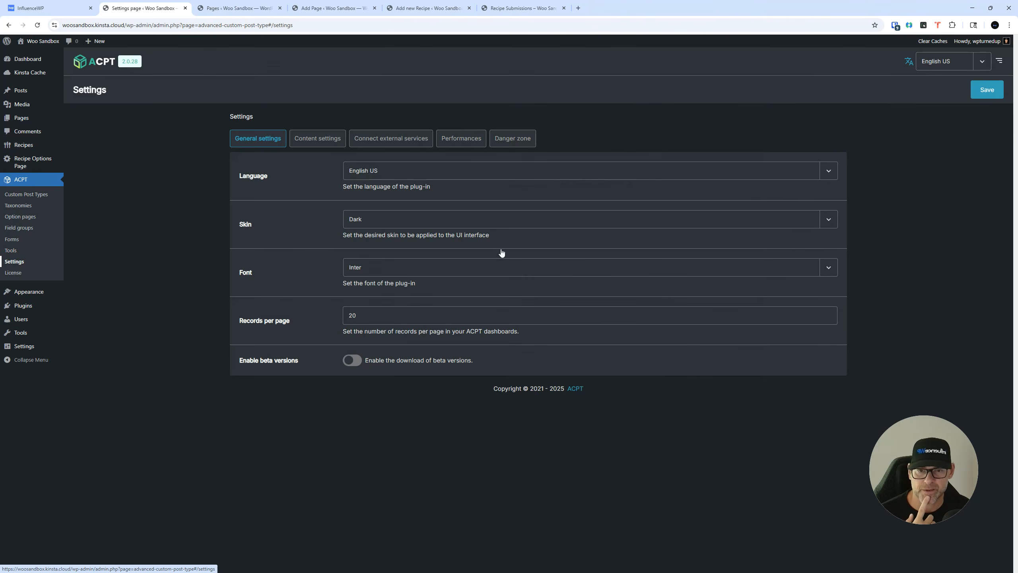
{"action": "left_click", "coordinate": [12, 250]}
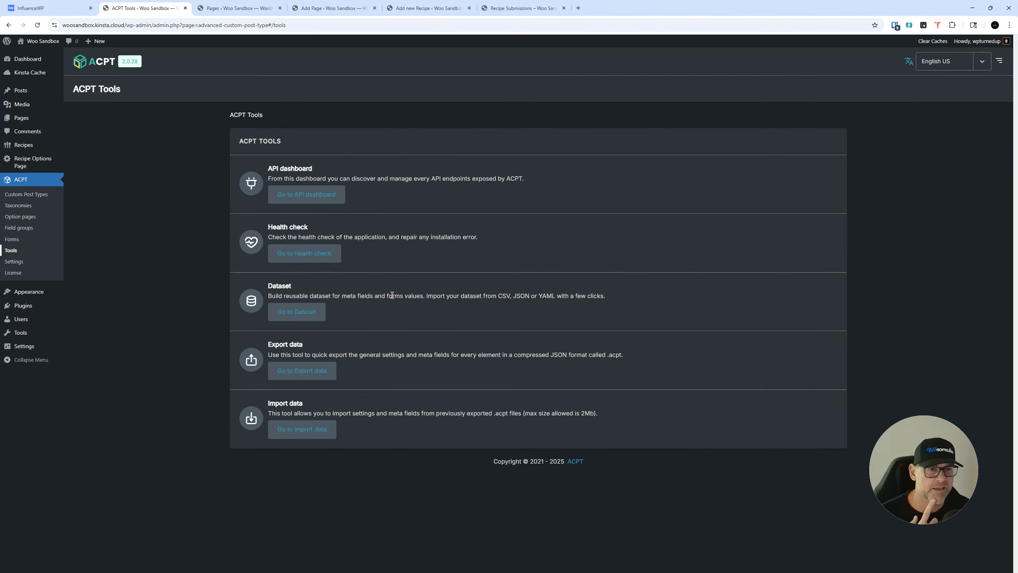
{"action": "left_click", "coordinate": [12, 239]}
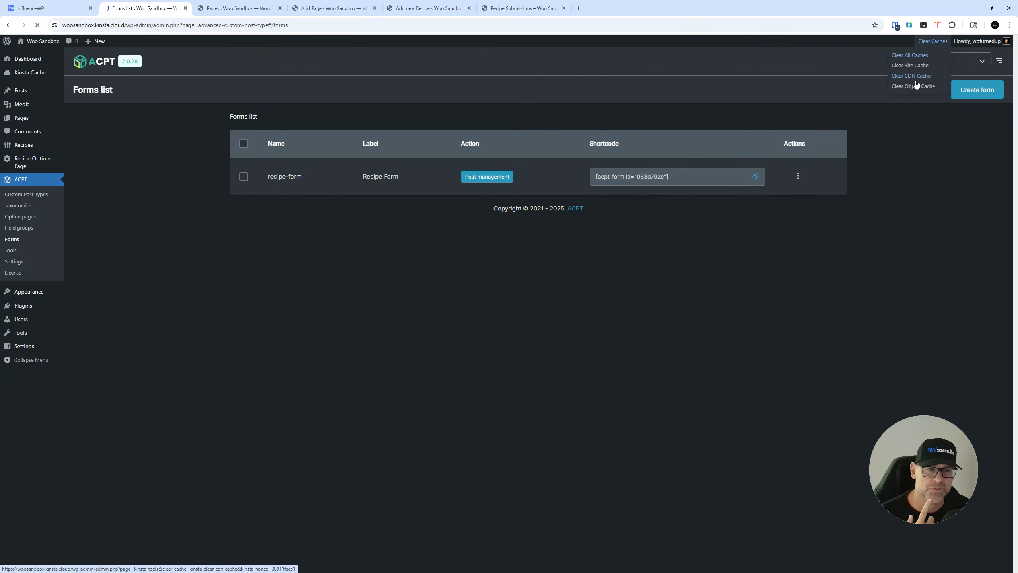
Step: Clear all of the site's caches and reload the live Recipe Submissions page
{"action": "left_click", "coordinate": [923, 55]}
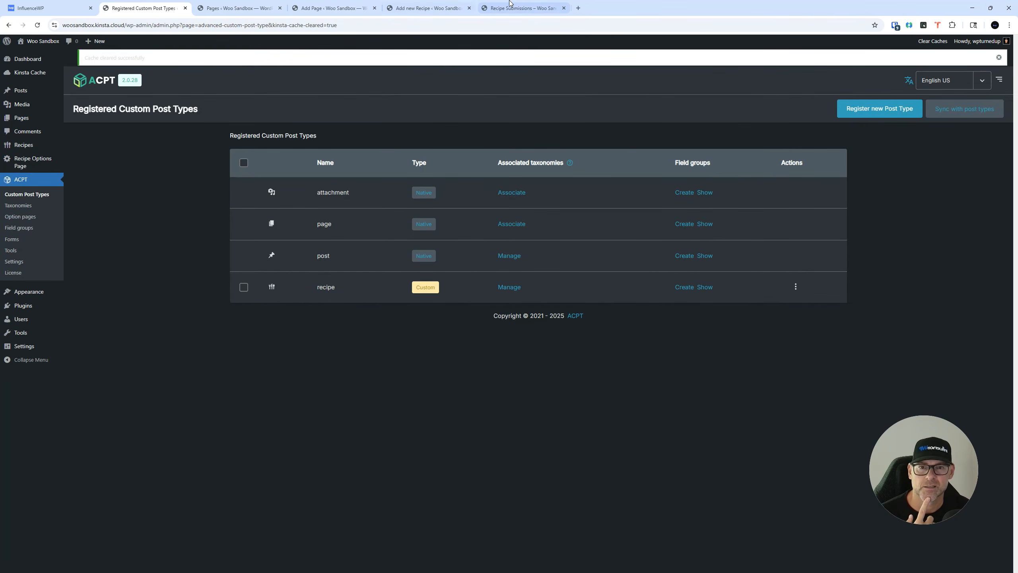
{"action": "left_click", "coordinate": [521, 8]}
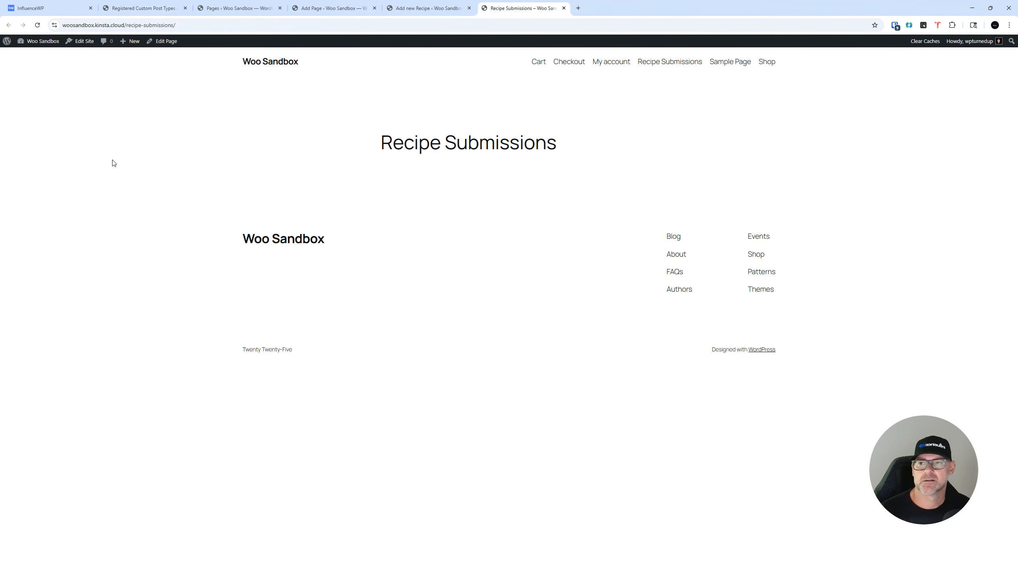
{"action": "left_click", "coordinate": [37, 26]}
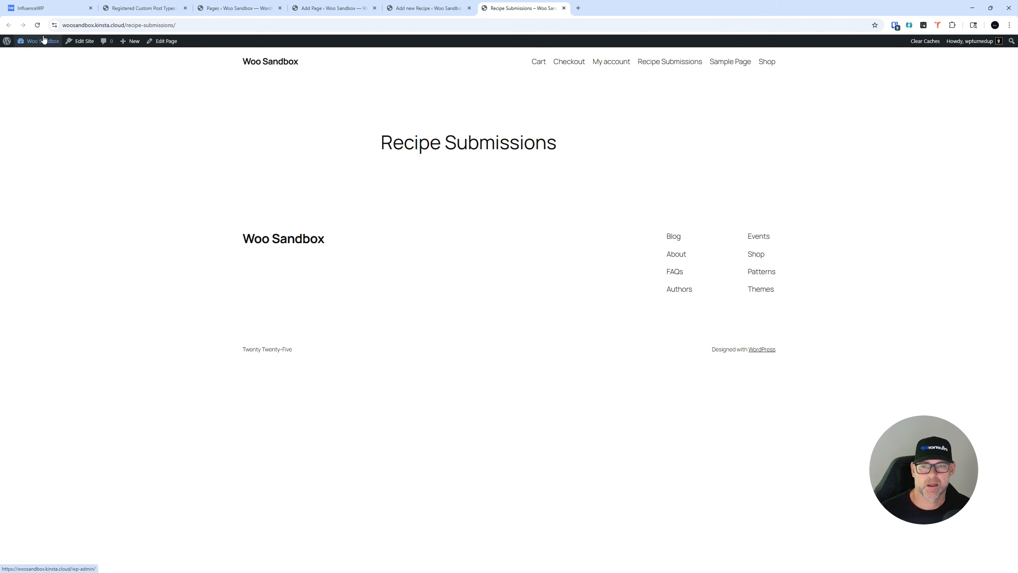
Step: Recheck the Shortcode block in the Recipe Submissions page editor and save the page
{"action": "key", "text": "ctrl+shift+Tab"}
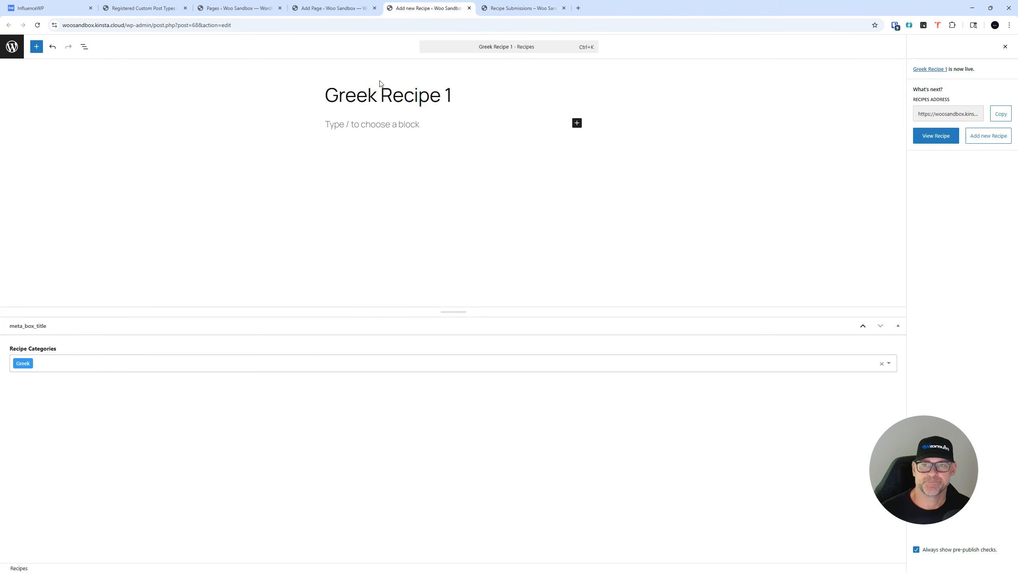
{"action": "left_click", "coordinate": [309, 3]}
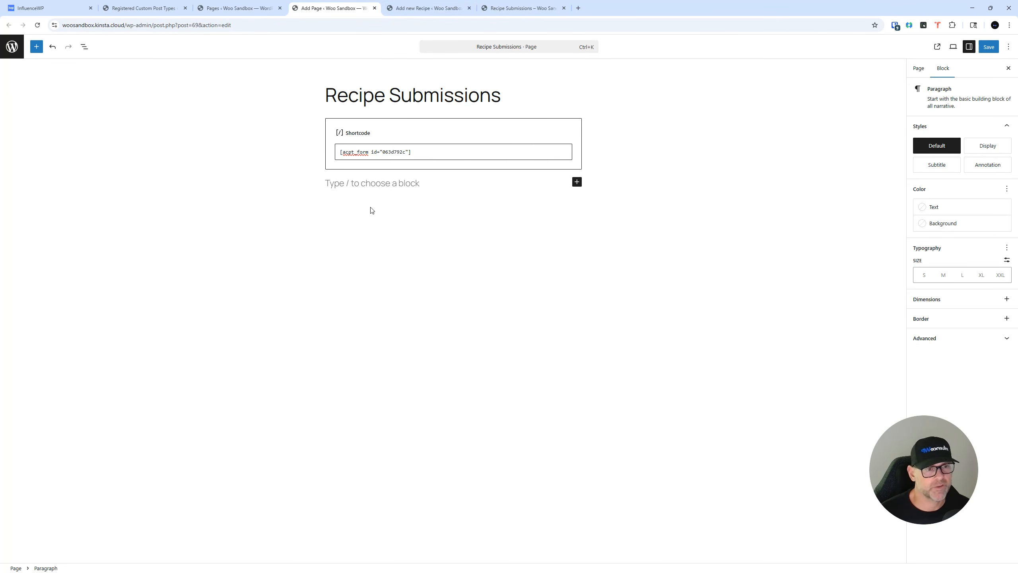
{"action": "left_click", "coordinate": [918, 76]}
{"action": "left_click", "coordinate": [944, 72]}
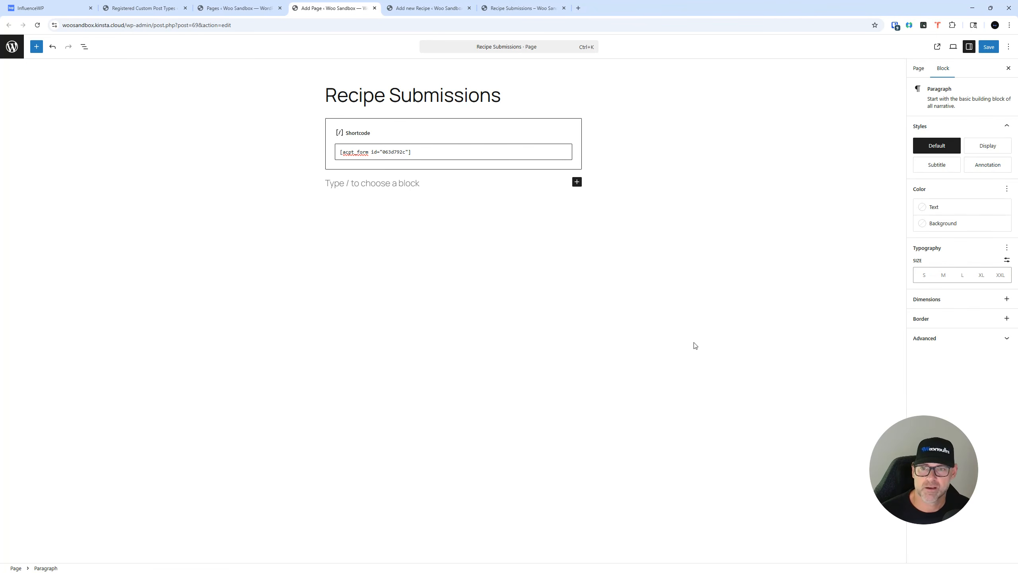
{"action": "left_click", "coordinate": [440, 151]}
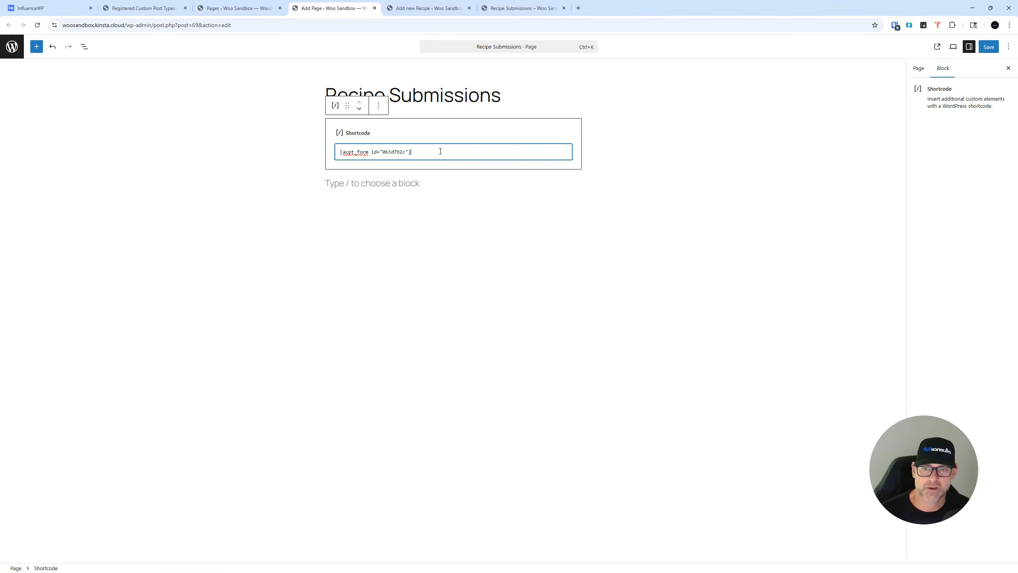
{"action": "left_click", "coordinate": [499, 333]}
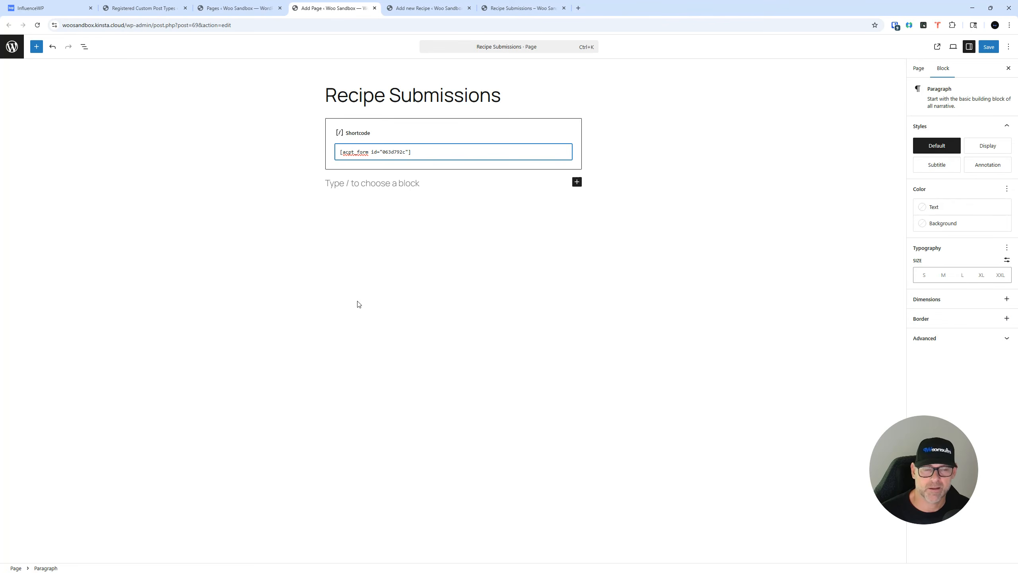
{"action": "left_click", "coordinate": [989, 47]}
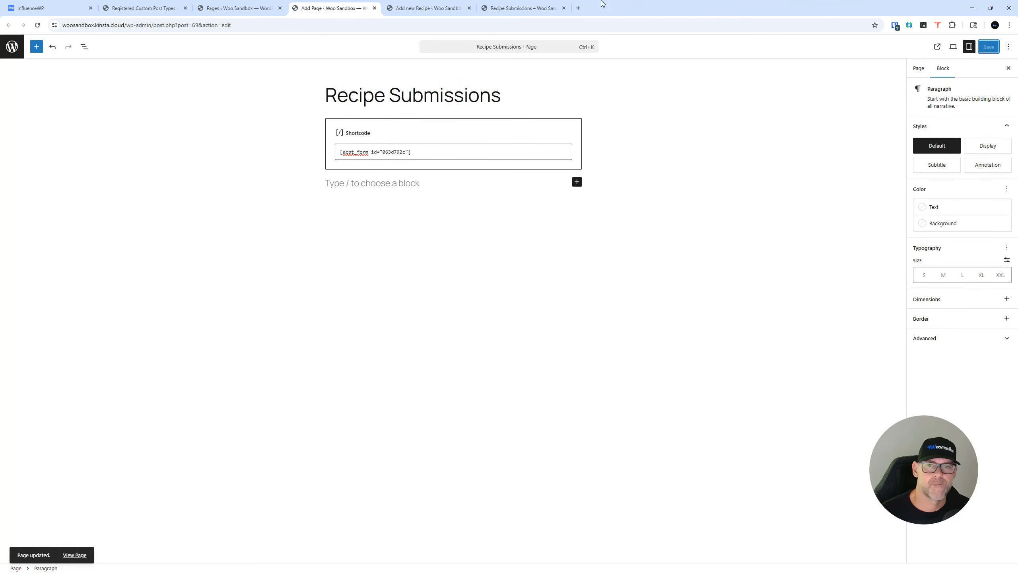
Step: Force a reload of the live Recipe Submissions page with the developer tools open, and close the developer tools
{"action": "left_click", "coordinate": [523, 8]}
{"action": "right_click", "coordinate": [100, 159]}
{"action": "left_click", "coordinate": [149, 371]}
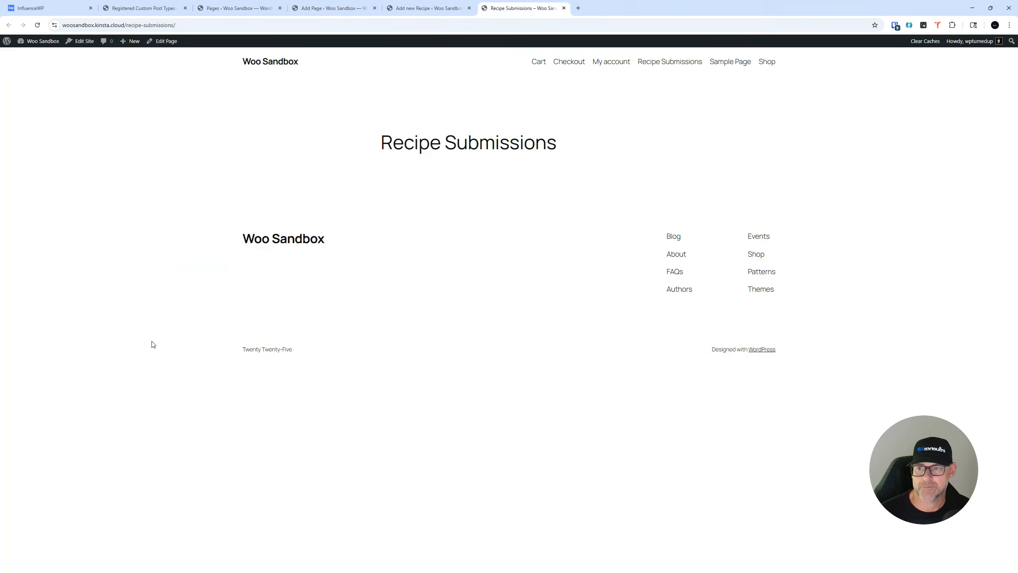
{"action": "right_click", "coordinate": [37, 26]}
{"action": "left_click", "coordinate": [48, 66]}
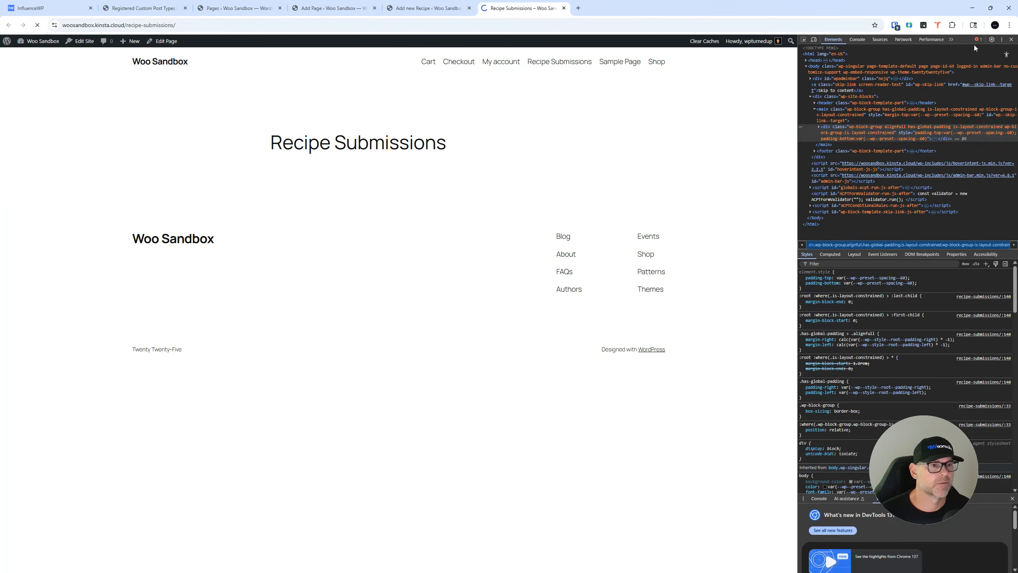
{"action": "left_click", "coordinate": [1012, 39]}
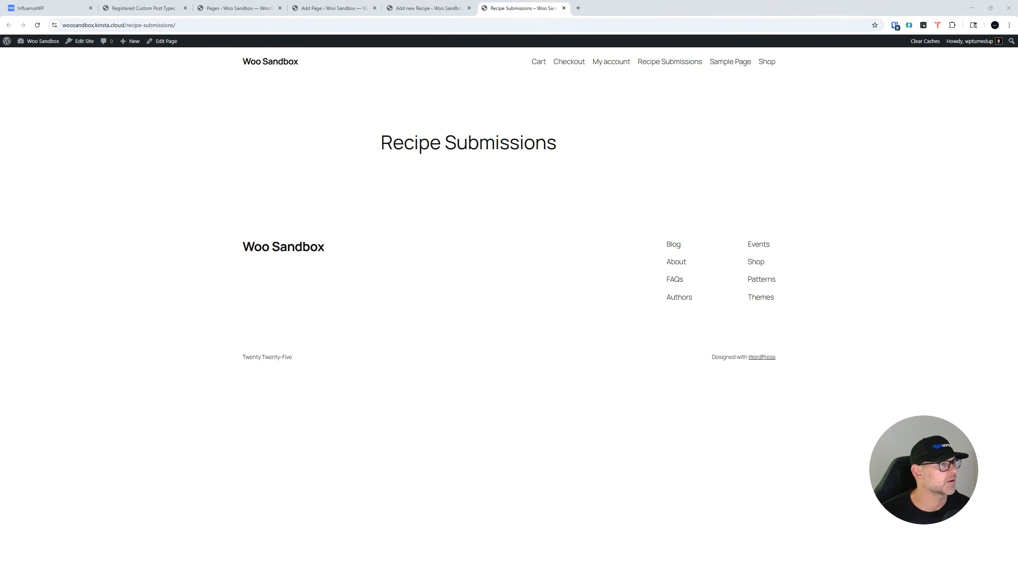
Step: Bring the browser window with the InfluenceWP Sandbox's ACPT form page onto the recorded screen
{"action": "left_click_drag", "start_coordinate": [528, 78], "coordinate": [617, 8]}
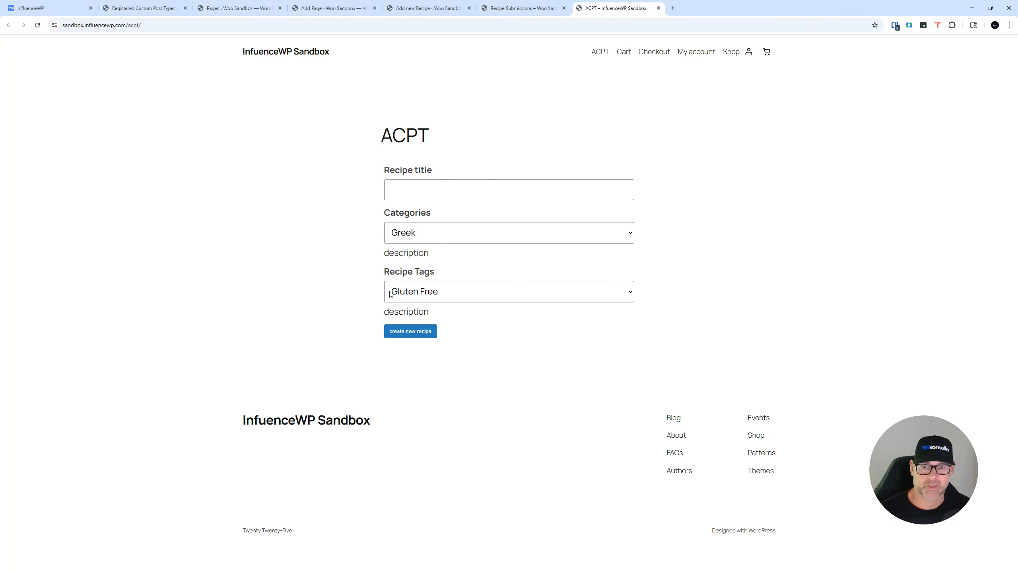
{"action": "left_click_drag", "start_coordinate": [643, 4], "coordinate": [1017, 120]}
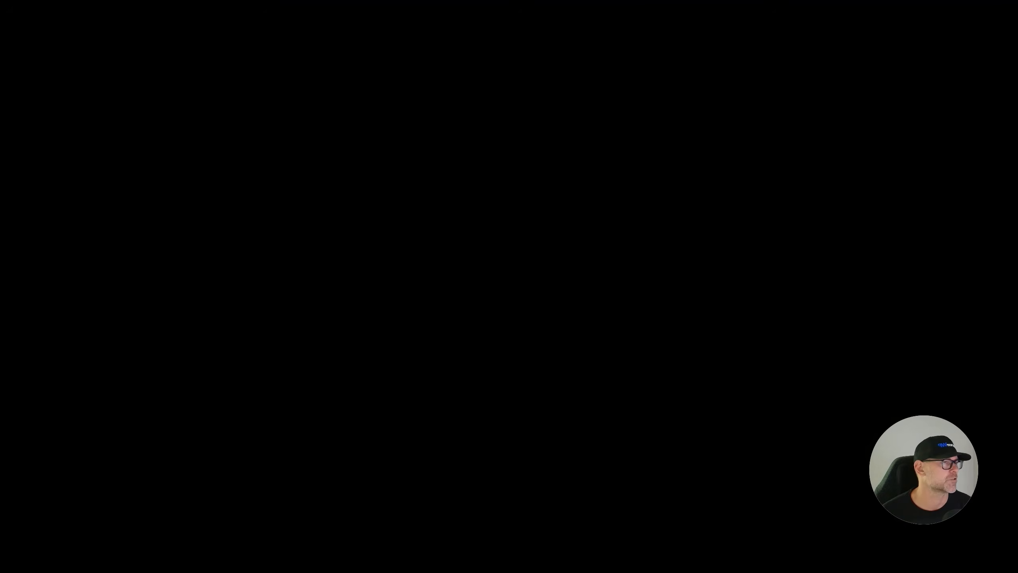
{"action": "left_click_drag", "start_coordinate": [1017, 121], "coordinate": [556, 113]}
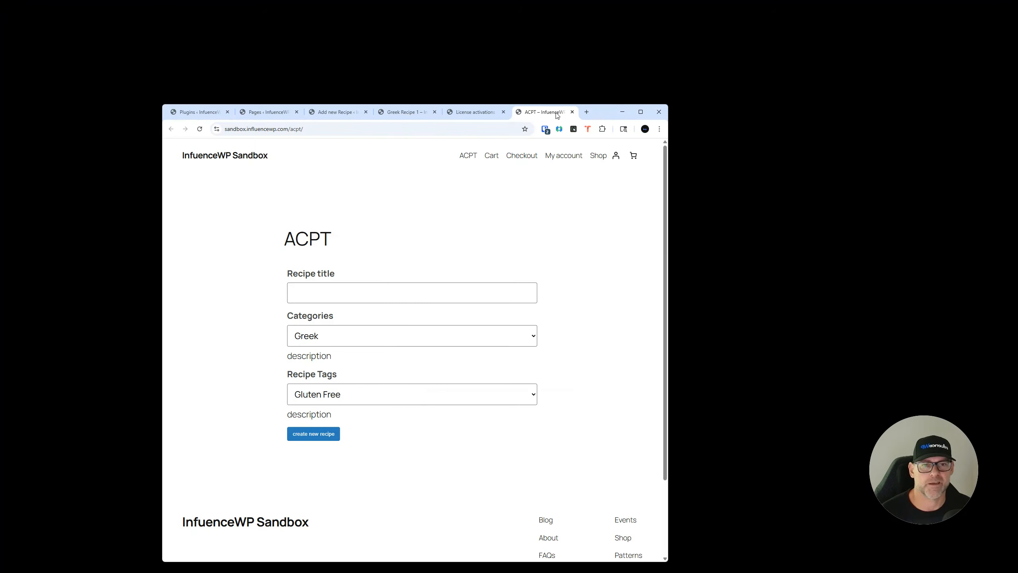
Step: Maximize the browser window, check the sandbox's installed plugins, and return to the ACPT form page
{"action": "left_click", "coordinate": [641, 111]}
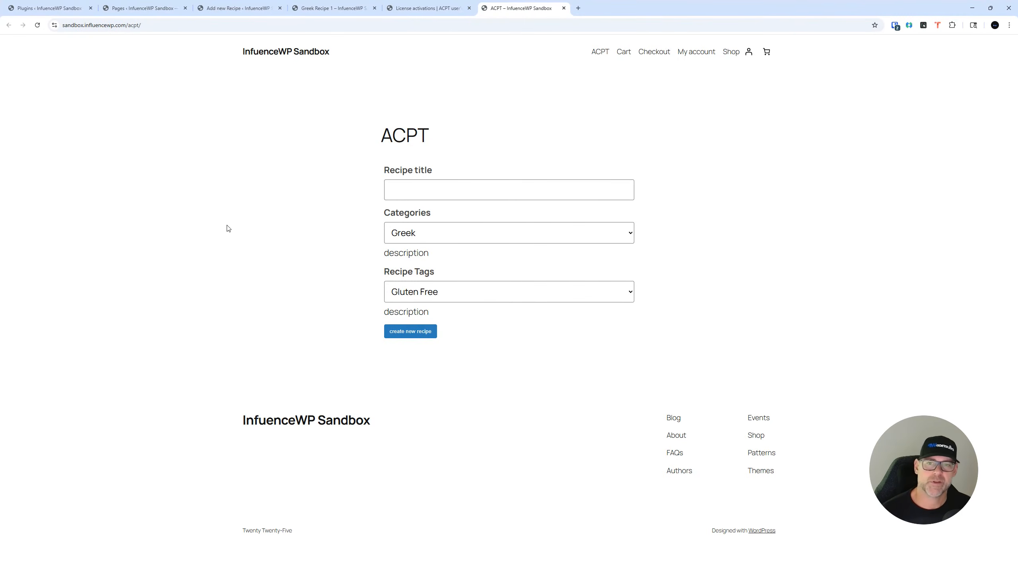
{"action": "left_click", "coordinate": [56, 7]}
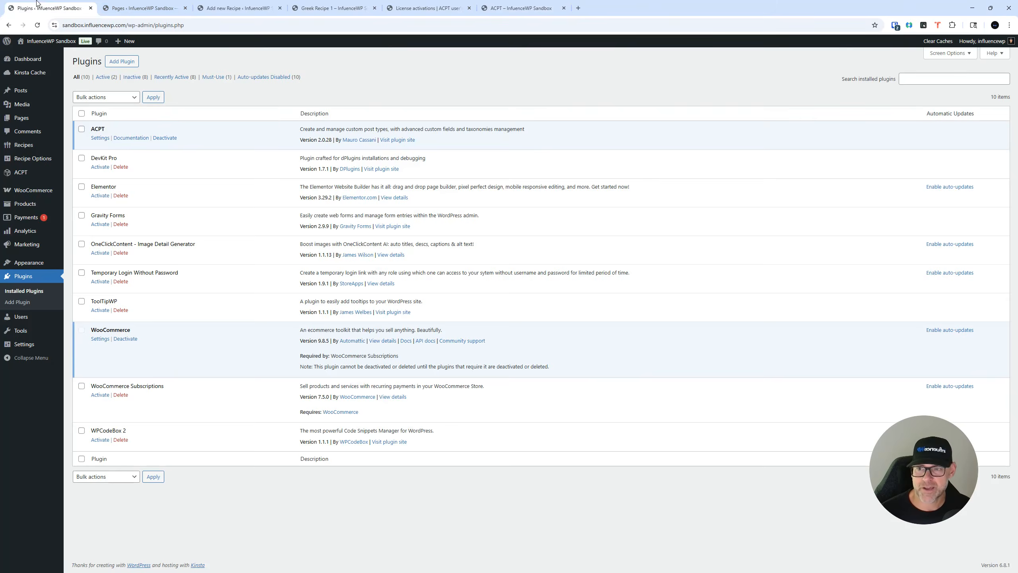
{"action": "left_click", "coordinate": [501, 8]}
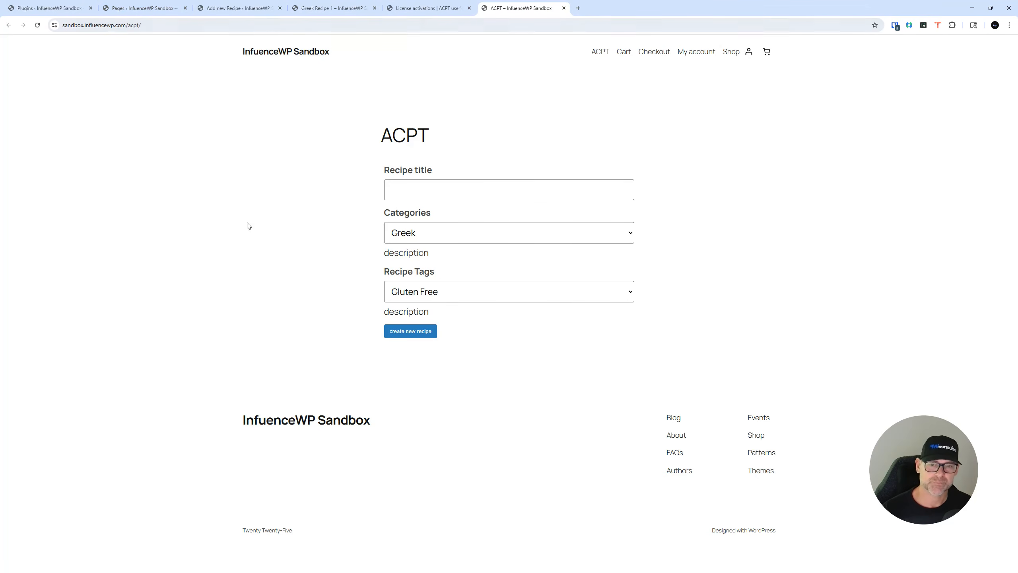
Step: Submit the recipe form with a favorite Greek recipe title, the category Greek, and the recipe tag Vegan
{"action": "type", "text": "Ryan's Fav Greek Recipe"}
{"action": "left_click", "coordinate": [415, 233]}
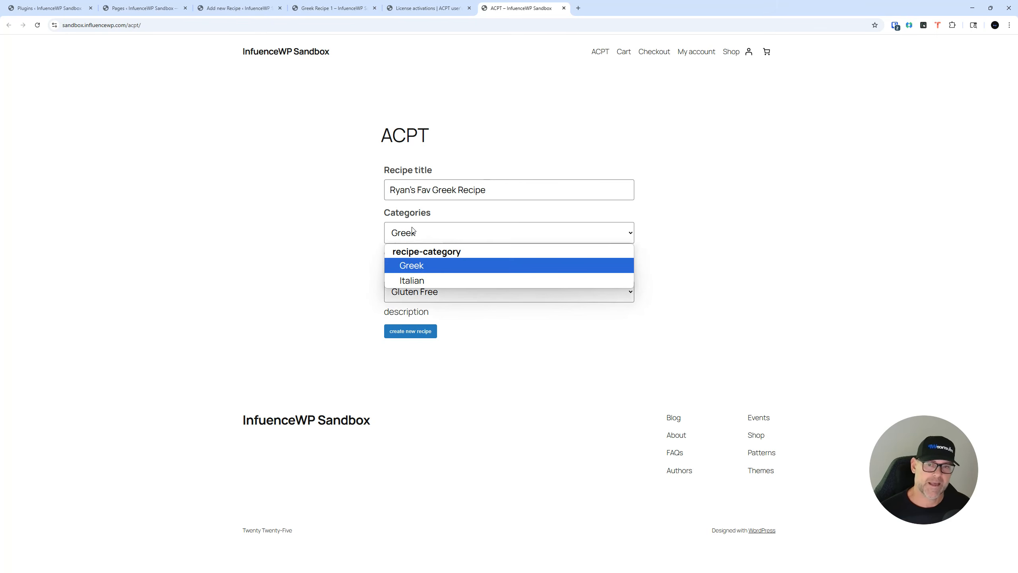
{"action": "left_click", "coordinate": [415, 233]}
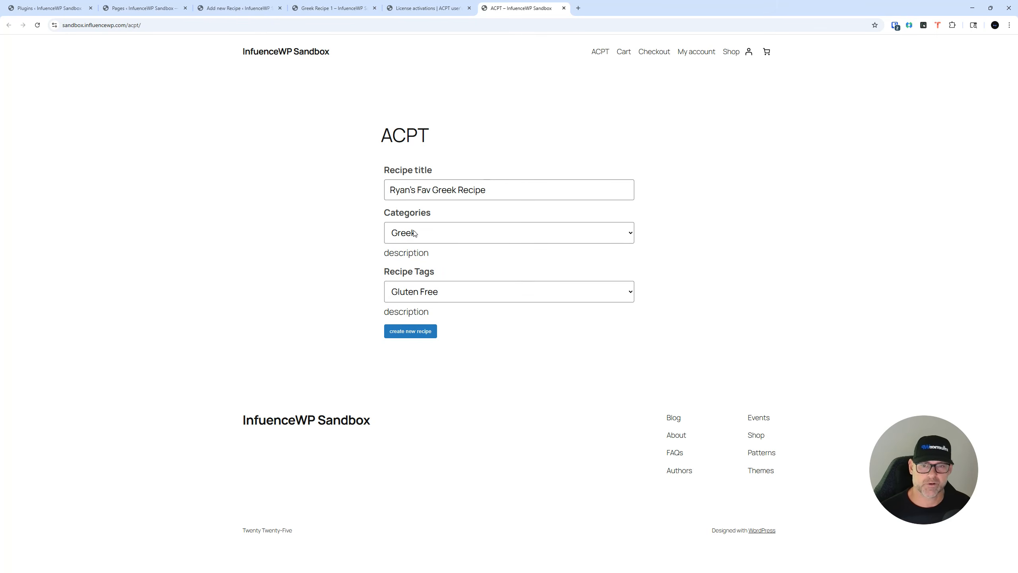
{"action": "left_click", "coordinate": [432, 292]}
{"action": "left_click", "coordinate": [434, 337]}
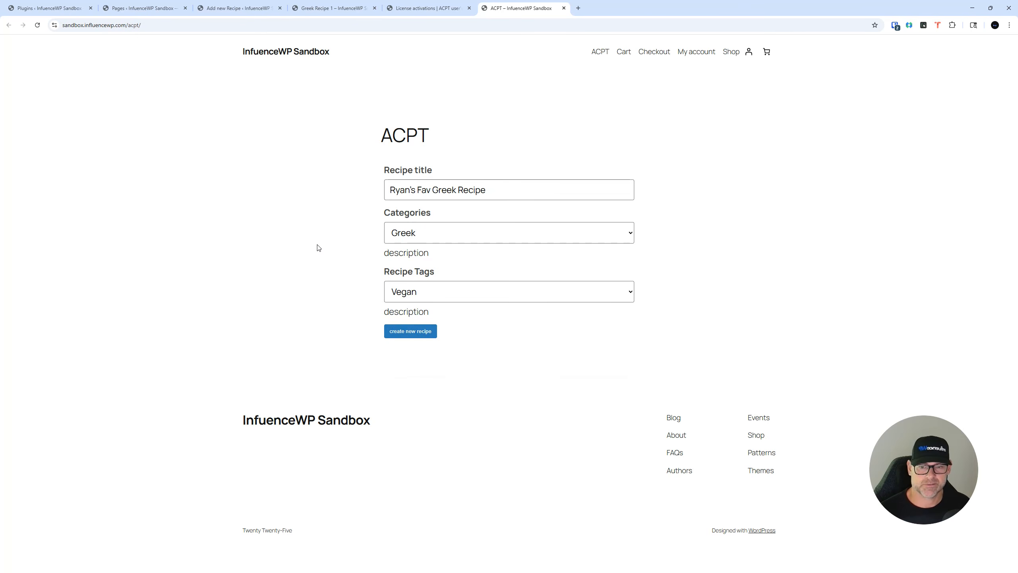
{"action": "left_click", "coordinate": [410, 332]}
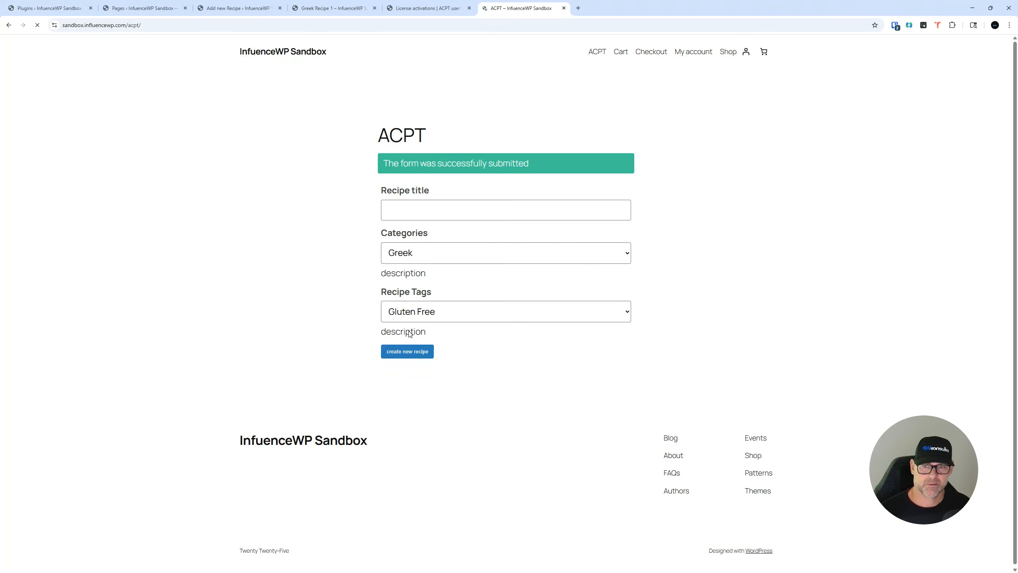
{"action": "left_click_drag", "start_coordinate": [546, 166], "coordinate": [376, 168]}
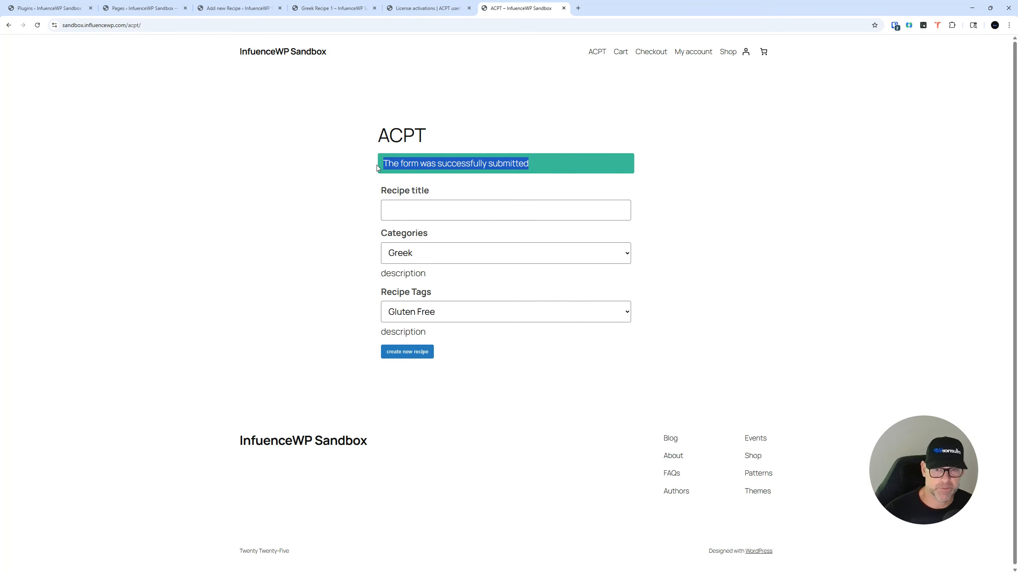
{"action": "left_click", "coordinate": [338, 181]}
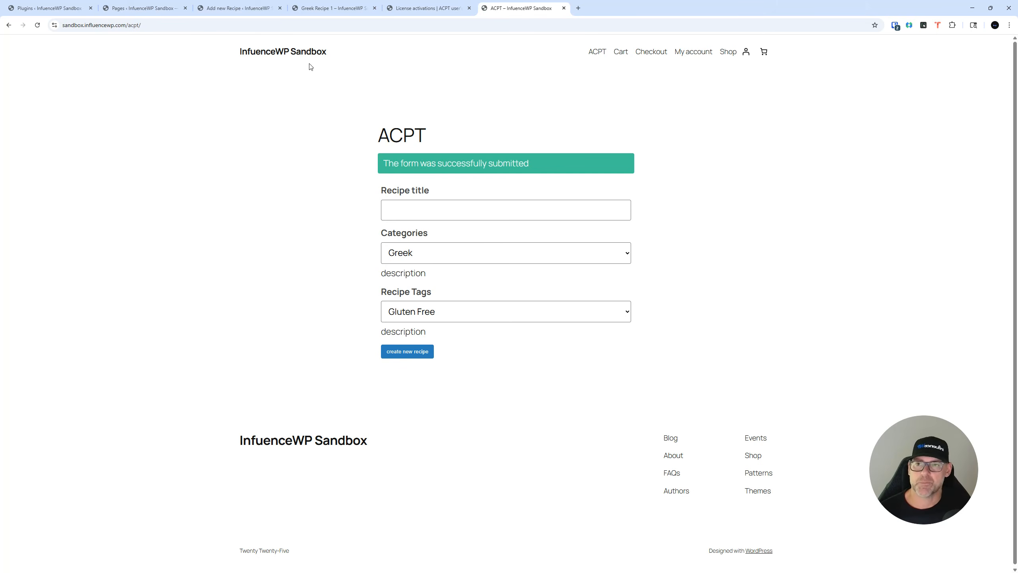
Step: Open the list of all Recipes in the WordPress admin to check for the recipe submitted through the form
{"action": "left_click", "coordinate": [180, 5]}
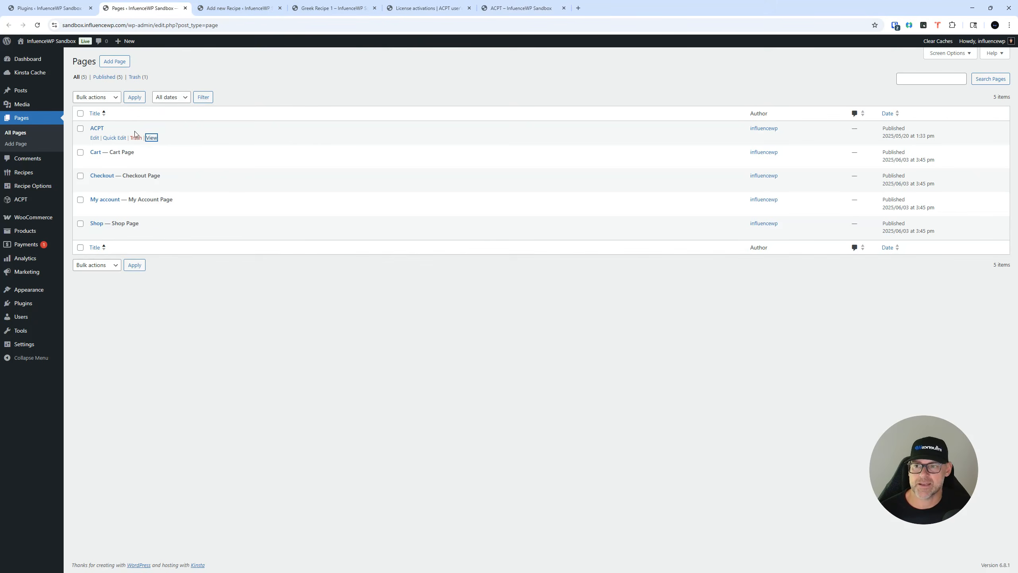
{"action": "mouse_move", "coordinate": [24, 173]}
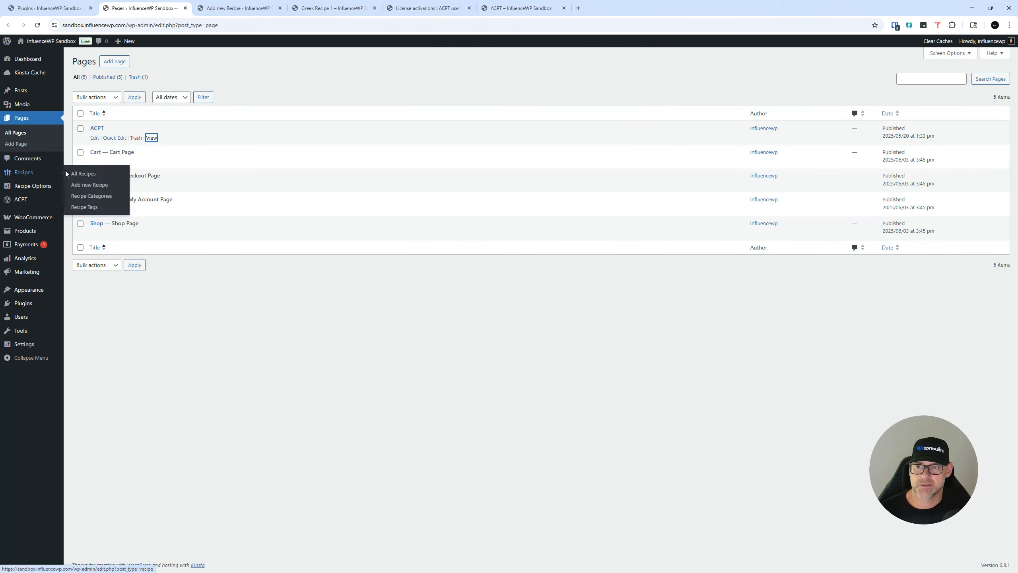
{"action": "left_click", "coordinate": [27, 177]}
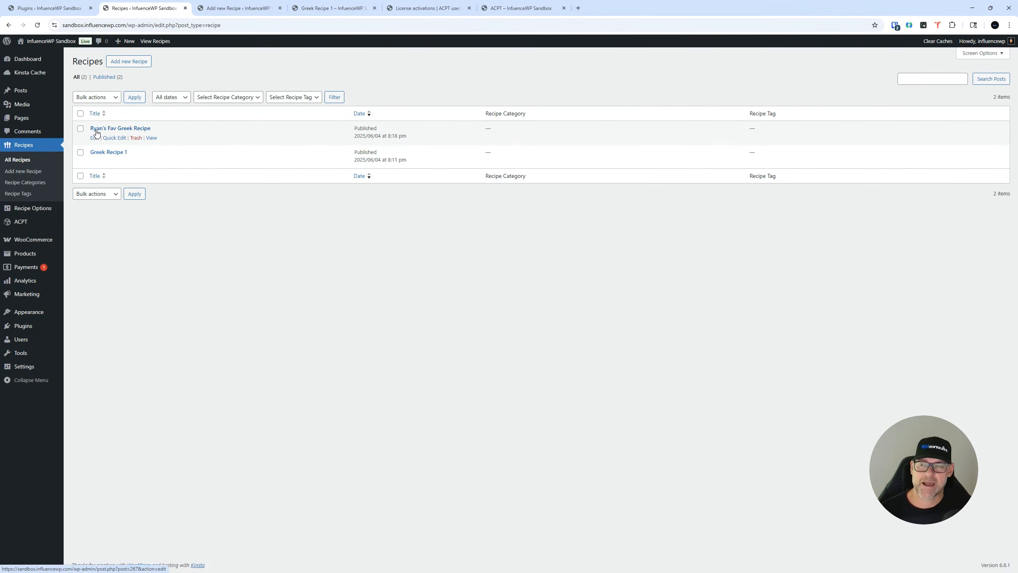
{"action": "key", "text": "ctrl"}
{"action": "key", "text": "ctrl"}
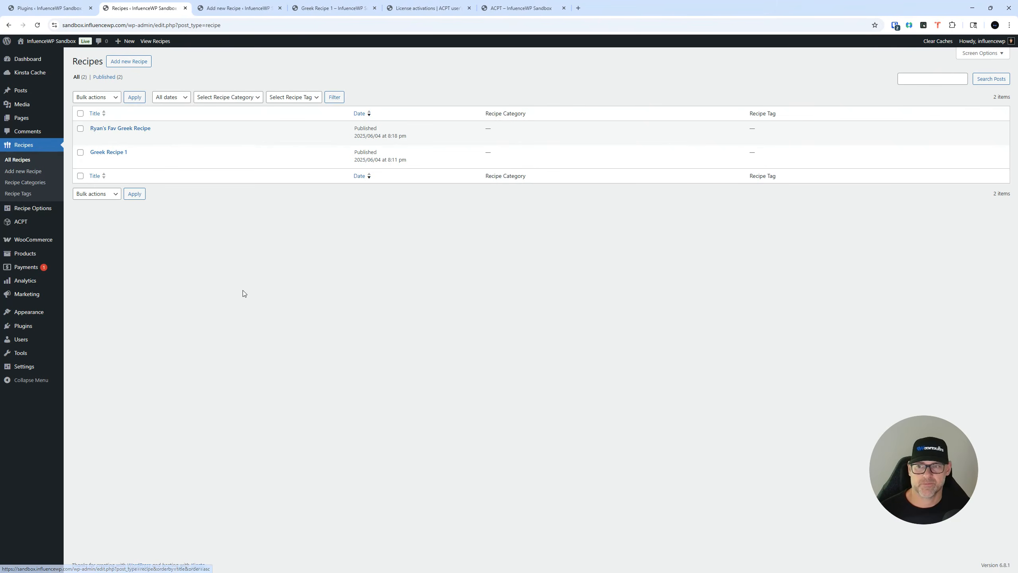
{"action": "mouse_move", "coordinate": [24, 227]}
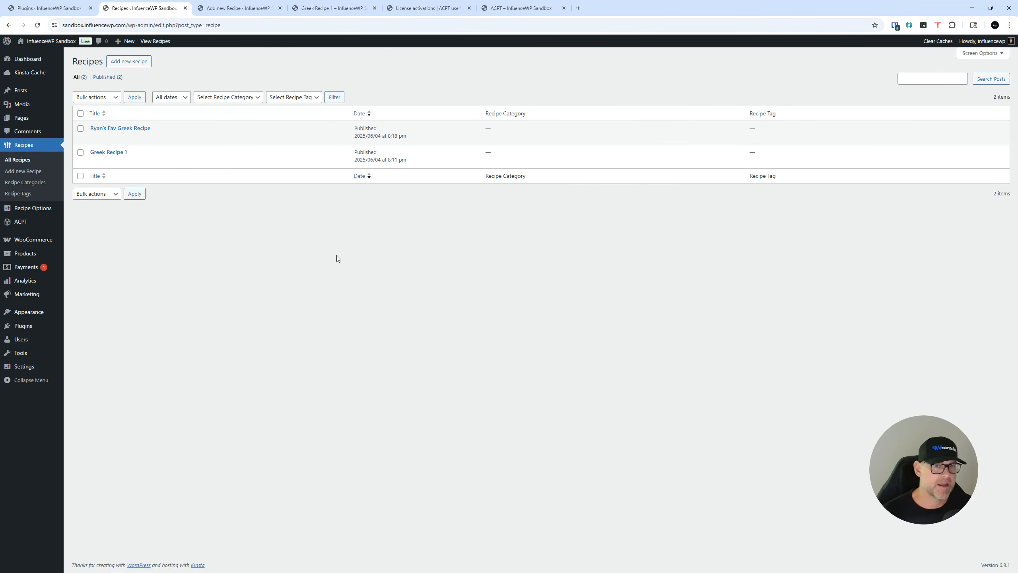
{"action": "left_click", "coordinate": [521, 8]}
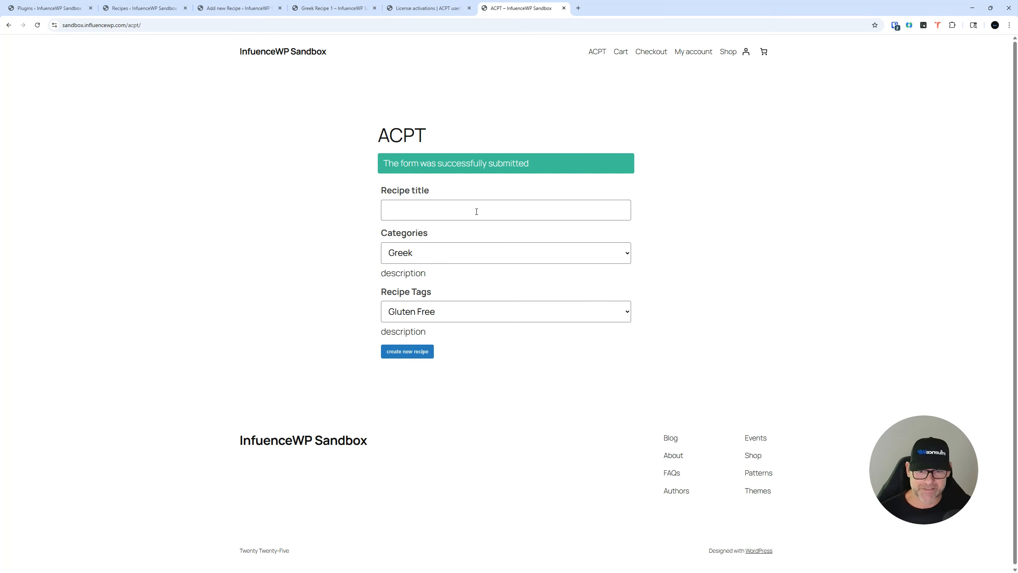
{"action": "left_click", "coordinate": [447, 8]}
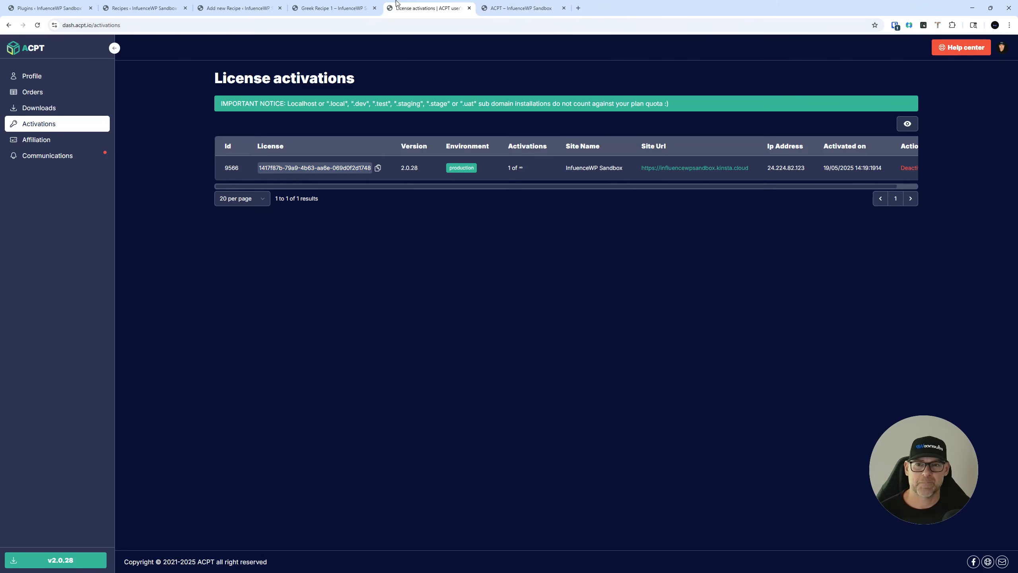
{"action": "left_click", "coordinate": [324, 8]}
{"action": "left_click", "coordinate": [158, 7]}
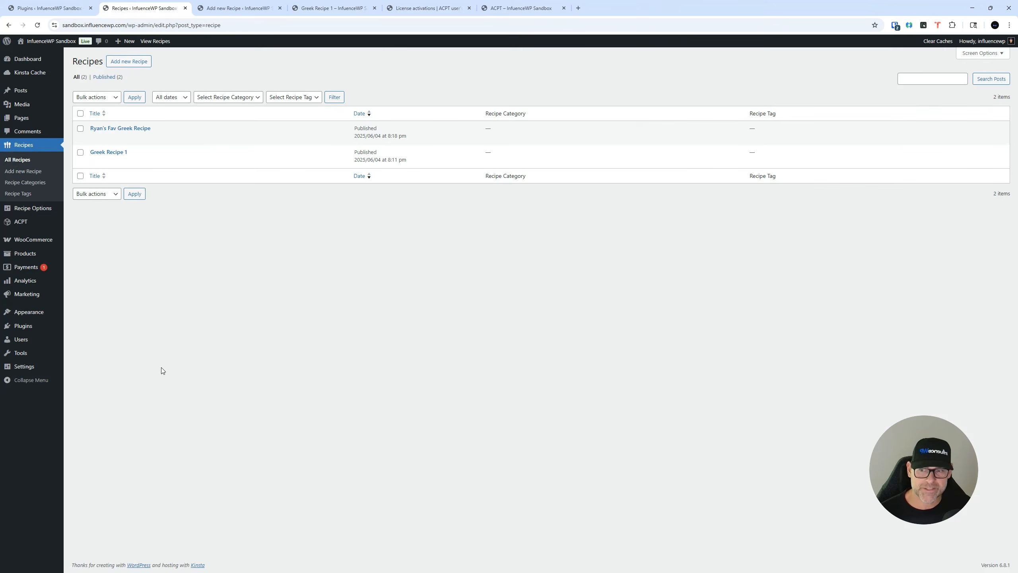
Step: Review ACPT's registered custom post types alongside the live ACPT form page, ending on the form page
{"action": "left_click", "coordinate": [16, 221]}
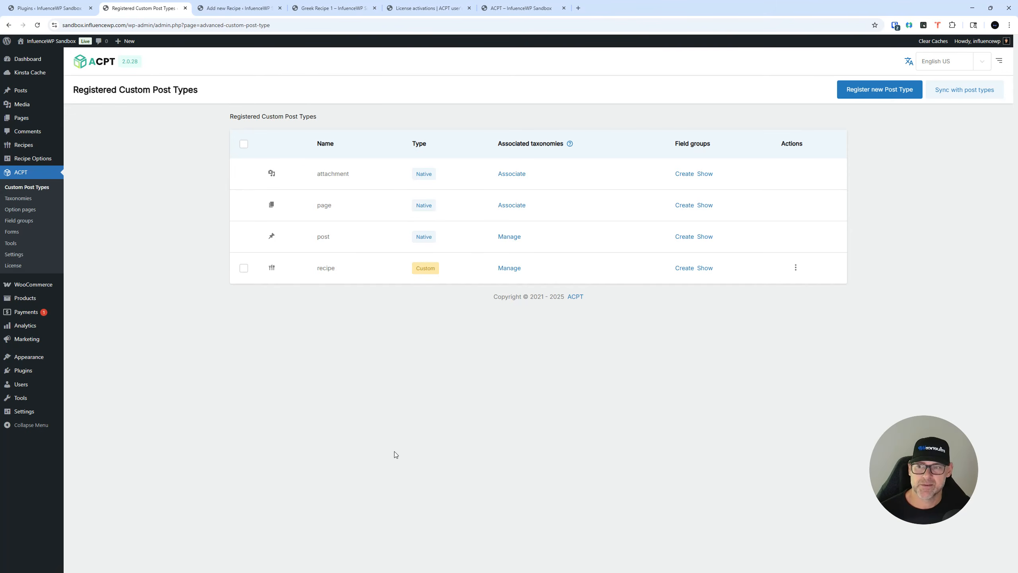
{"action": "left_click", "coordinate": [517, 8]}
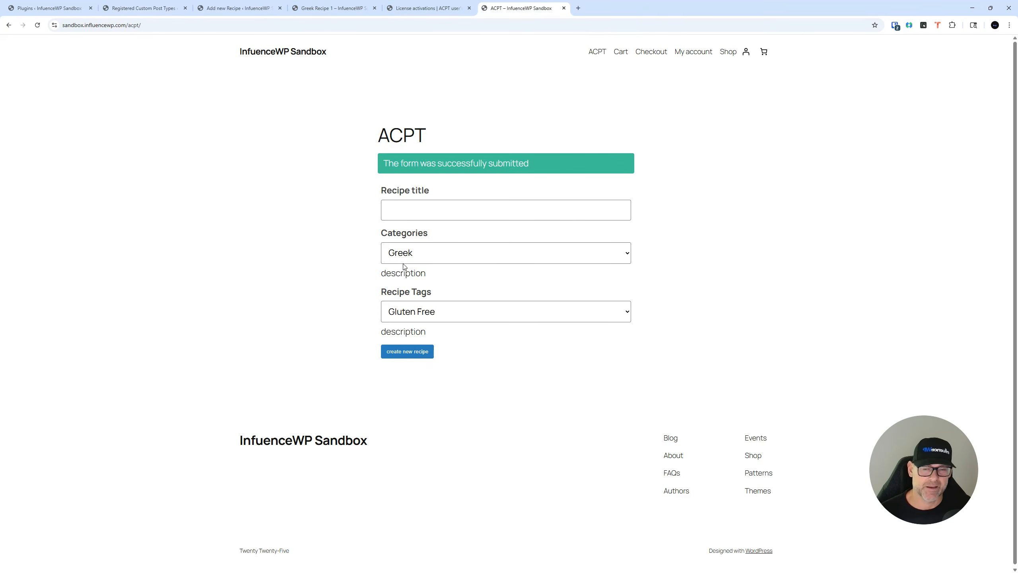
{"action": "left_click", "coordinate": [146, 8]}
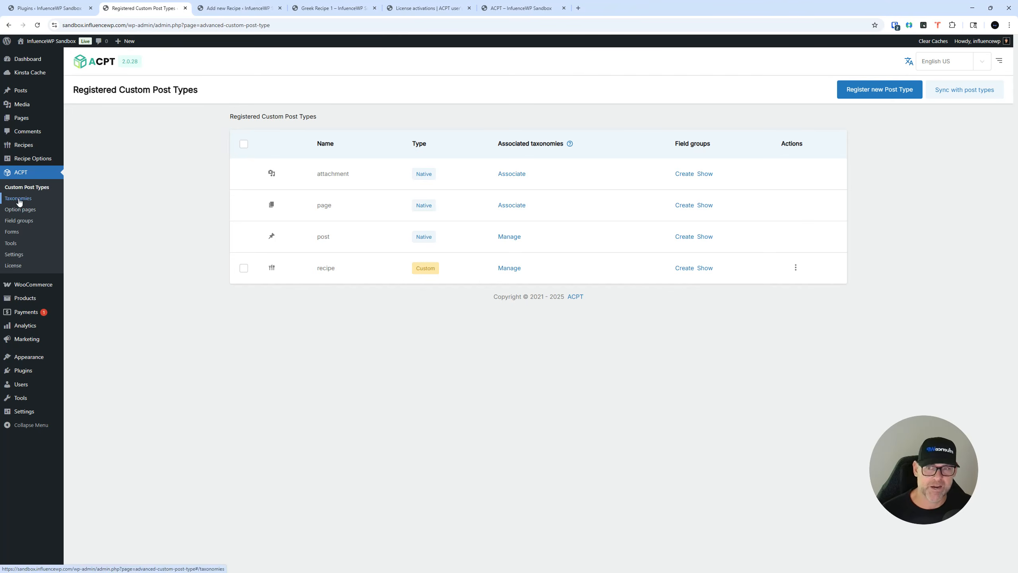
{"action": "left_click", "coordinate": [524, 2]}
{"action": "left_click", "coordinate": [448, 3]}
{"action": "left_click", "coordinate": [521, 4]}
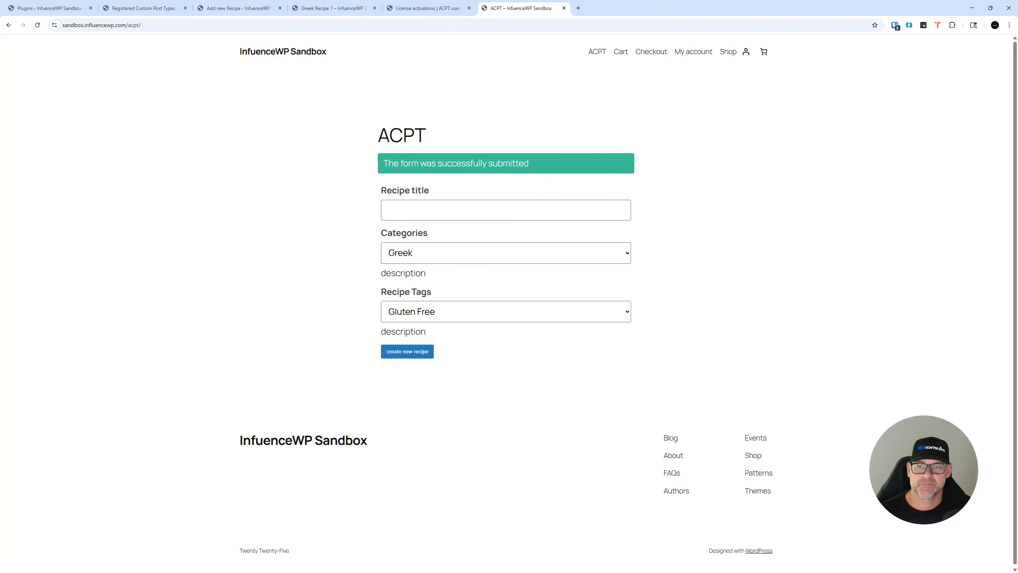